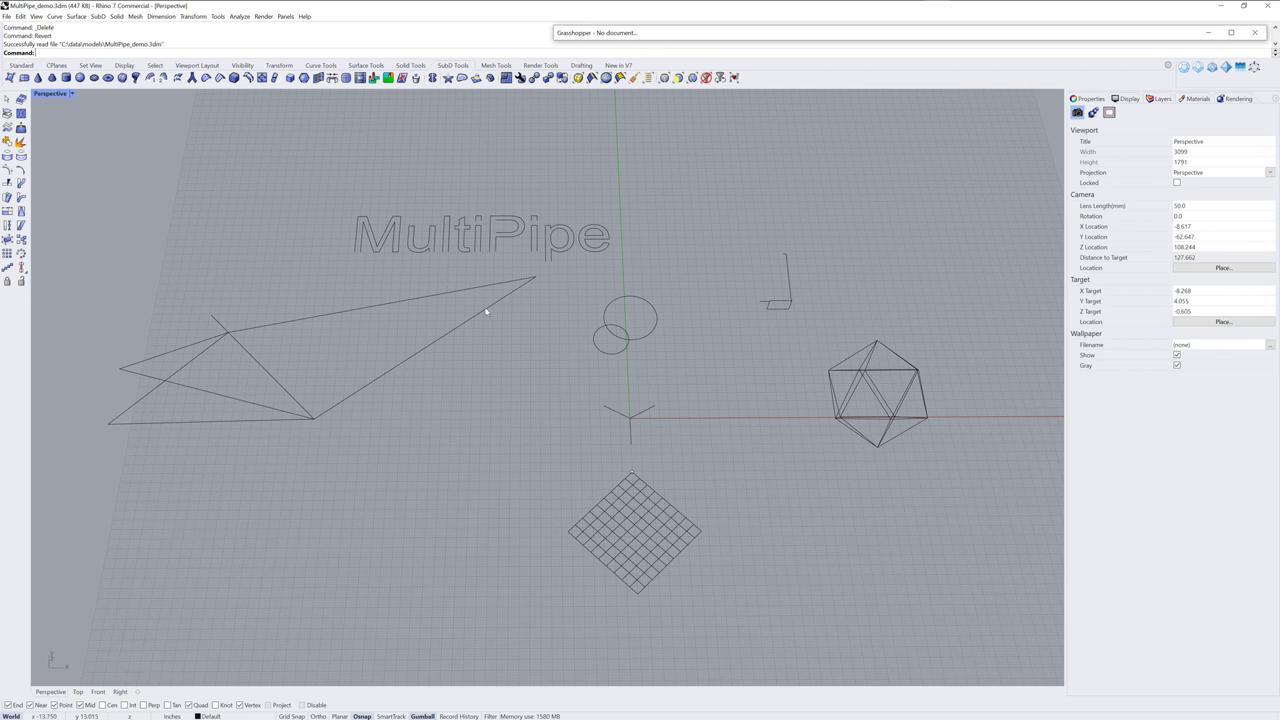
Window-select the MultiPipe lettering curves, then clear the selection
left_click_drag(329, 194, 643, 270)
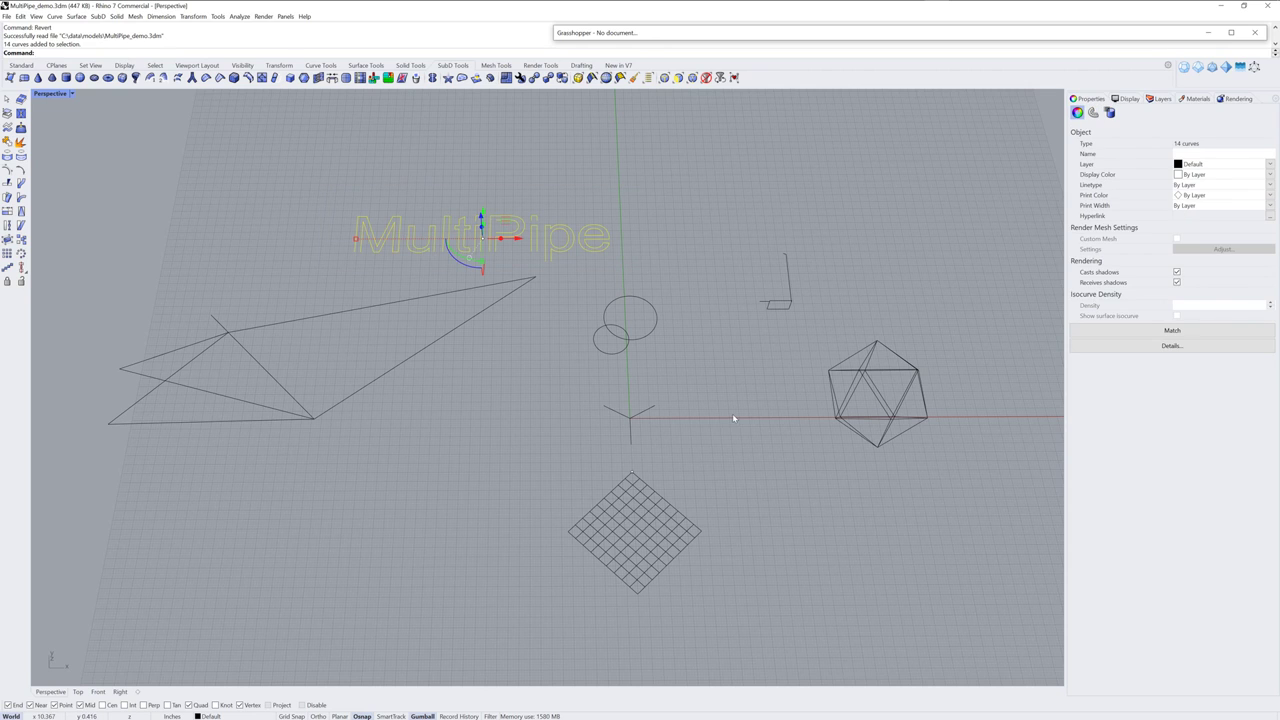
left_click(511, 400)
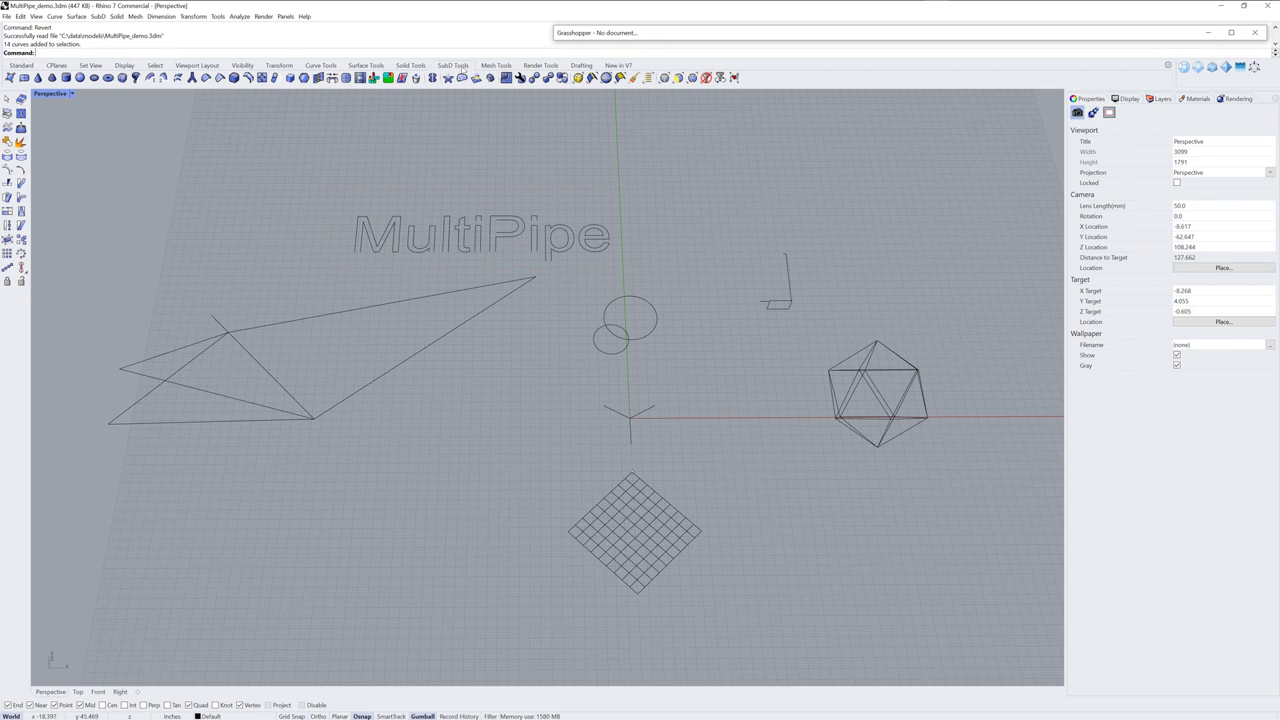
Pipe the three axis curves at the origin into one joined Y-shaped pipe of radius 0.3
left_click(192, 77)
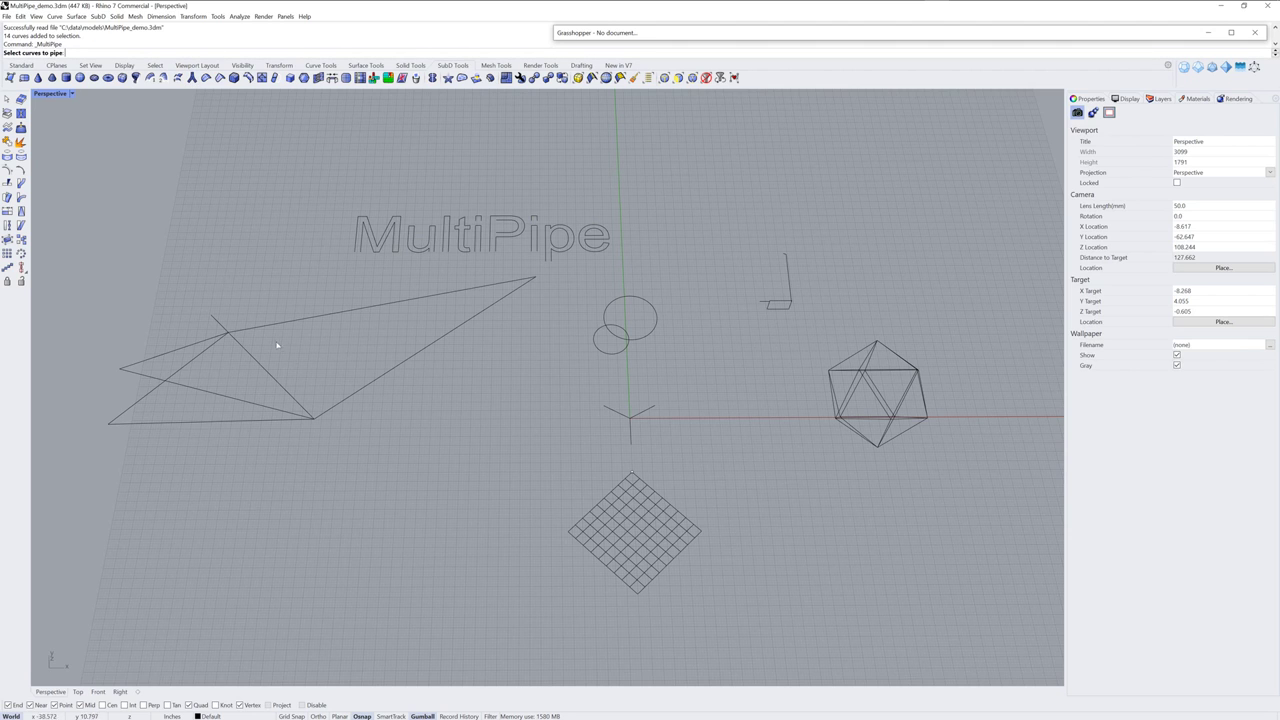
left_click_drag(565, 371, 678, 446)
scroll(651, 403, "up", 5)
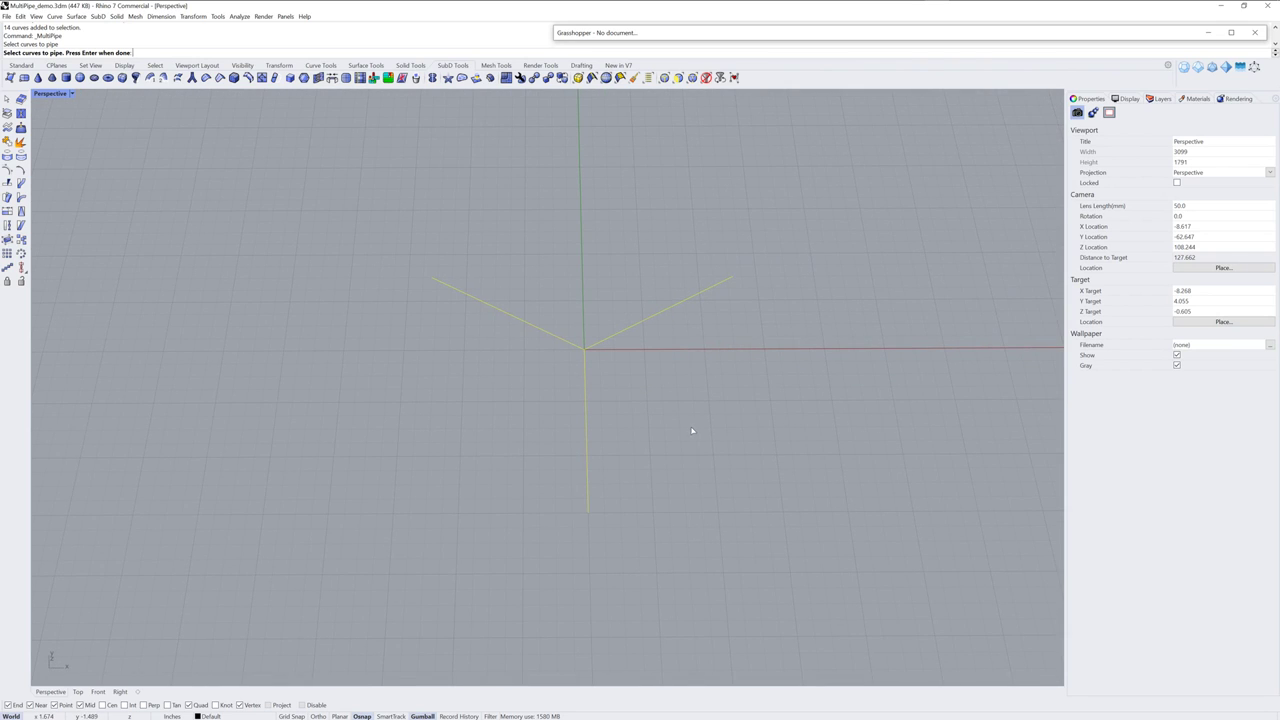
key("Return")
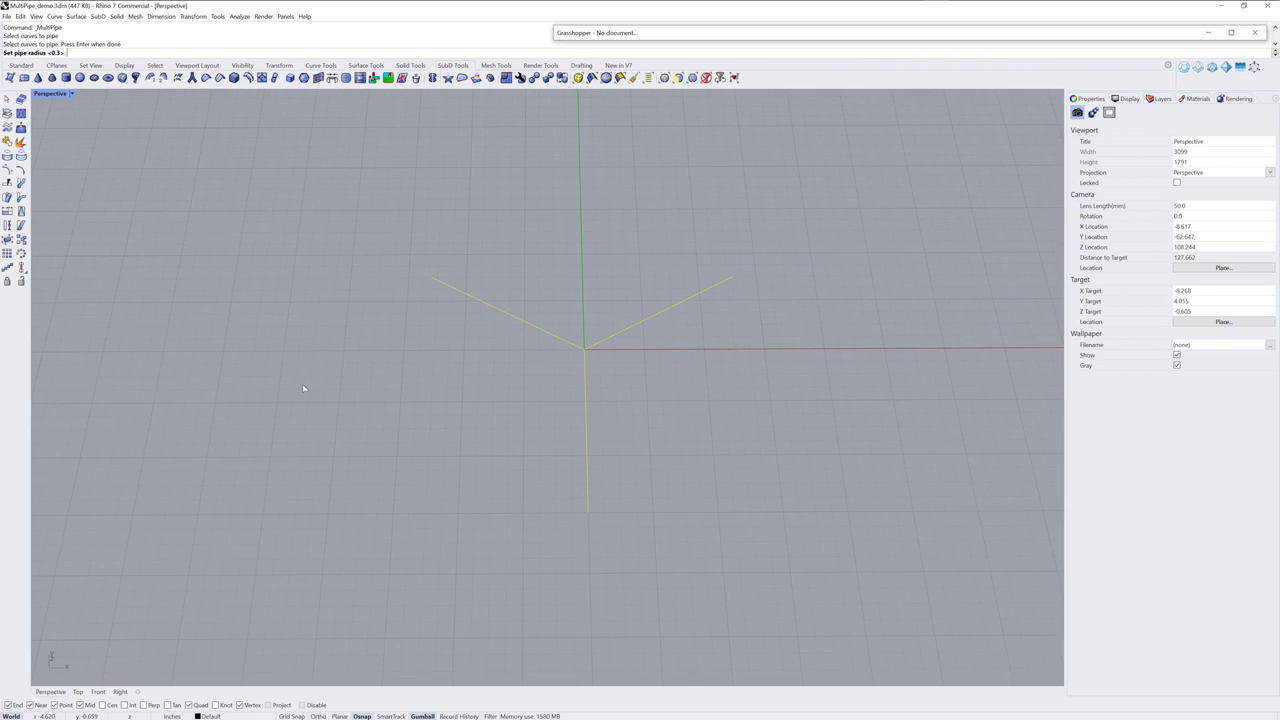
key("Return")
key("Return")
key("Return")
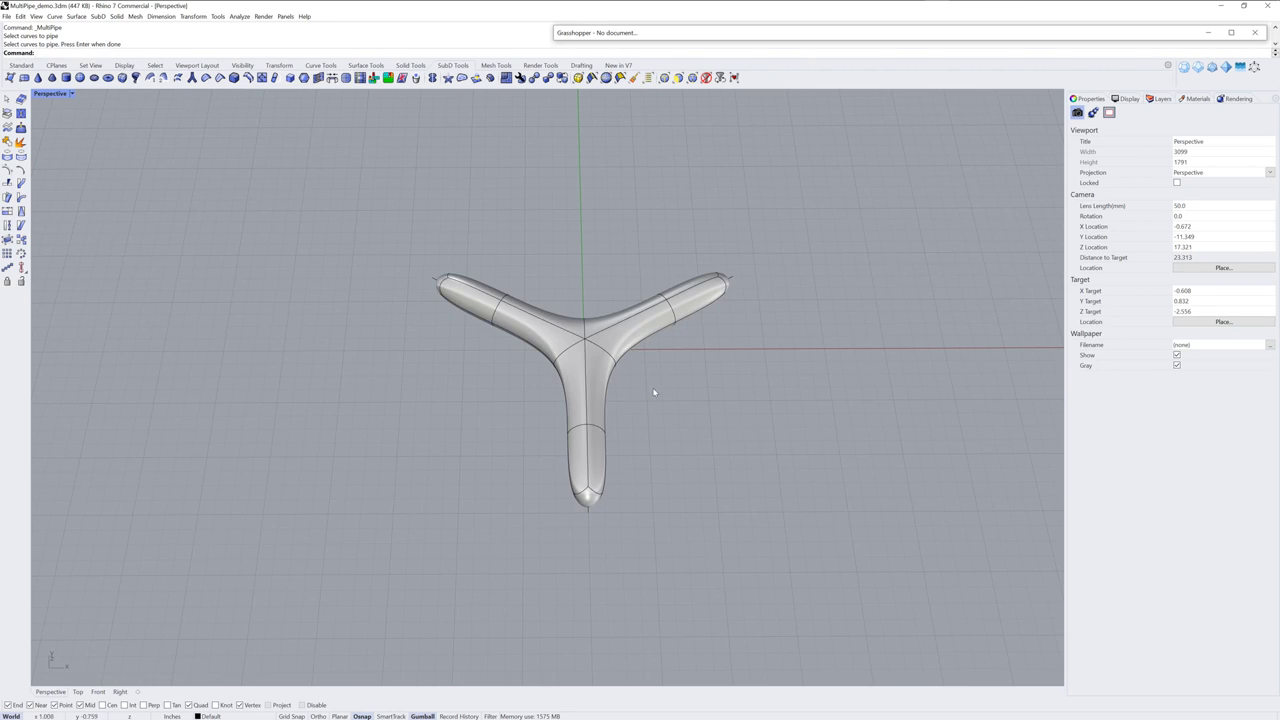
Delete the stray open curves lying between the two overlapping circles
scroll(694, 332, "down", 10)
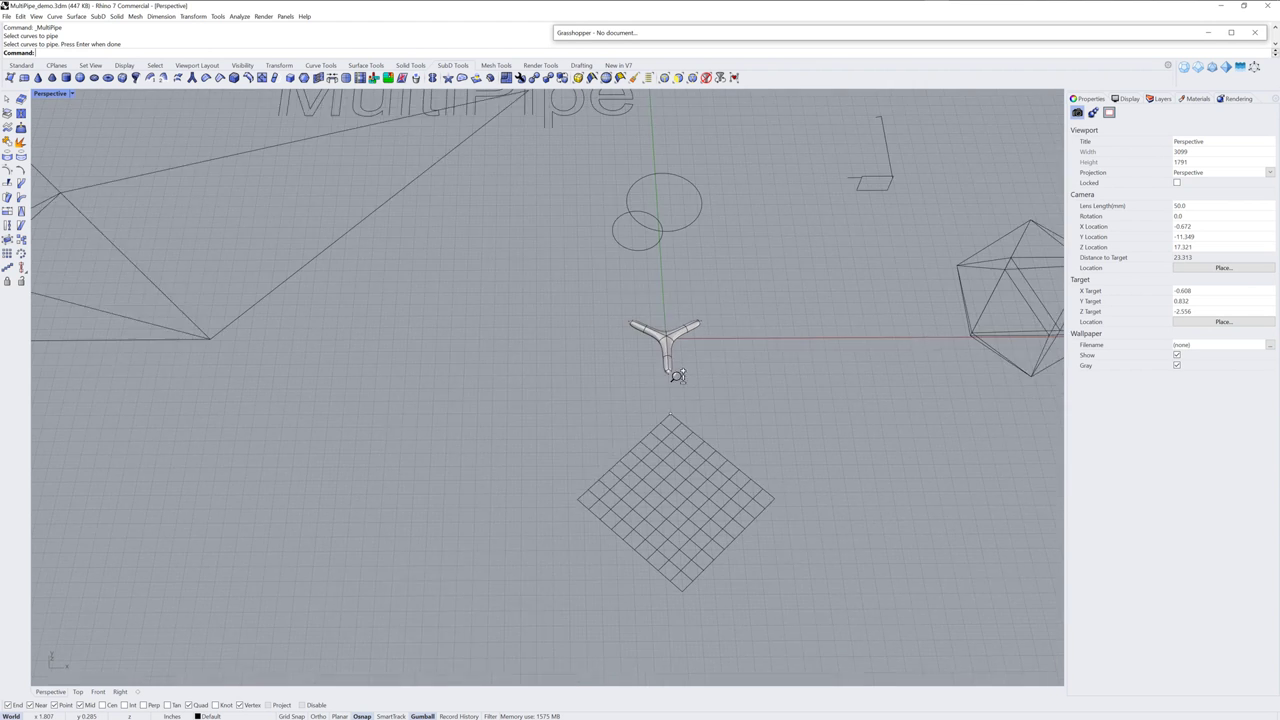
scroll(638, 364, "up", 5)
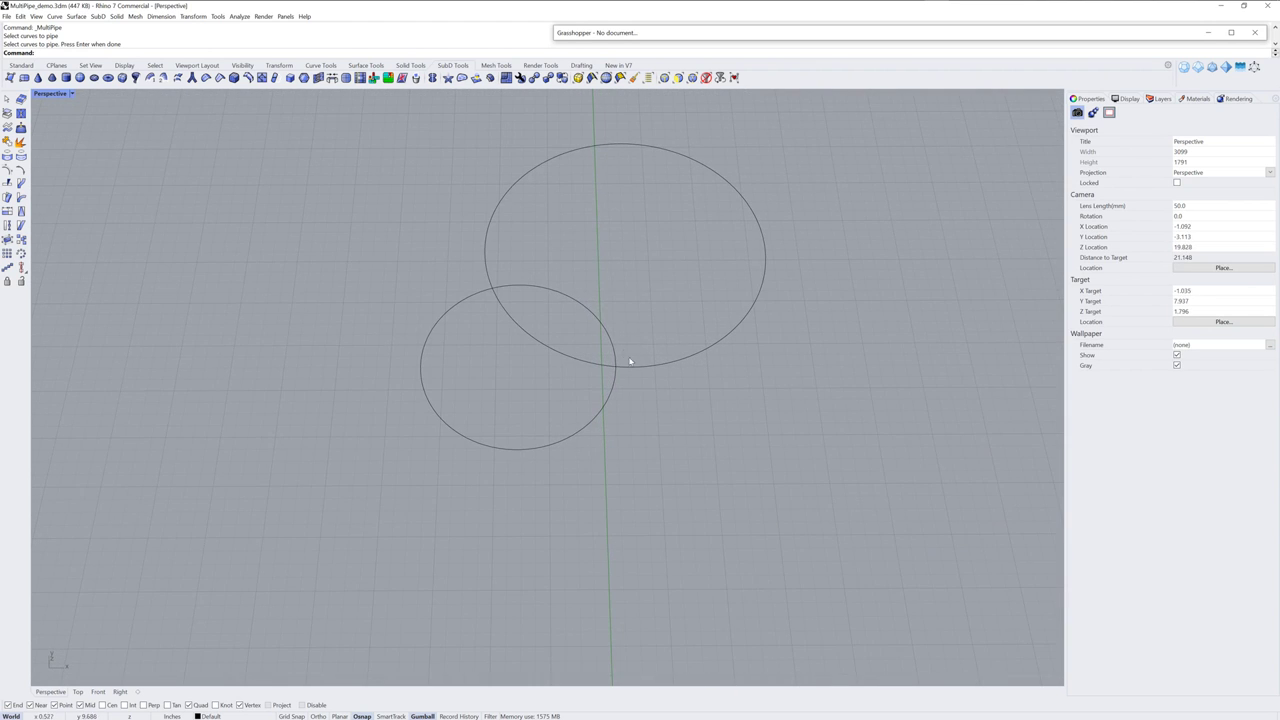
left_click(614, 352)
left_click(611, 367)
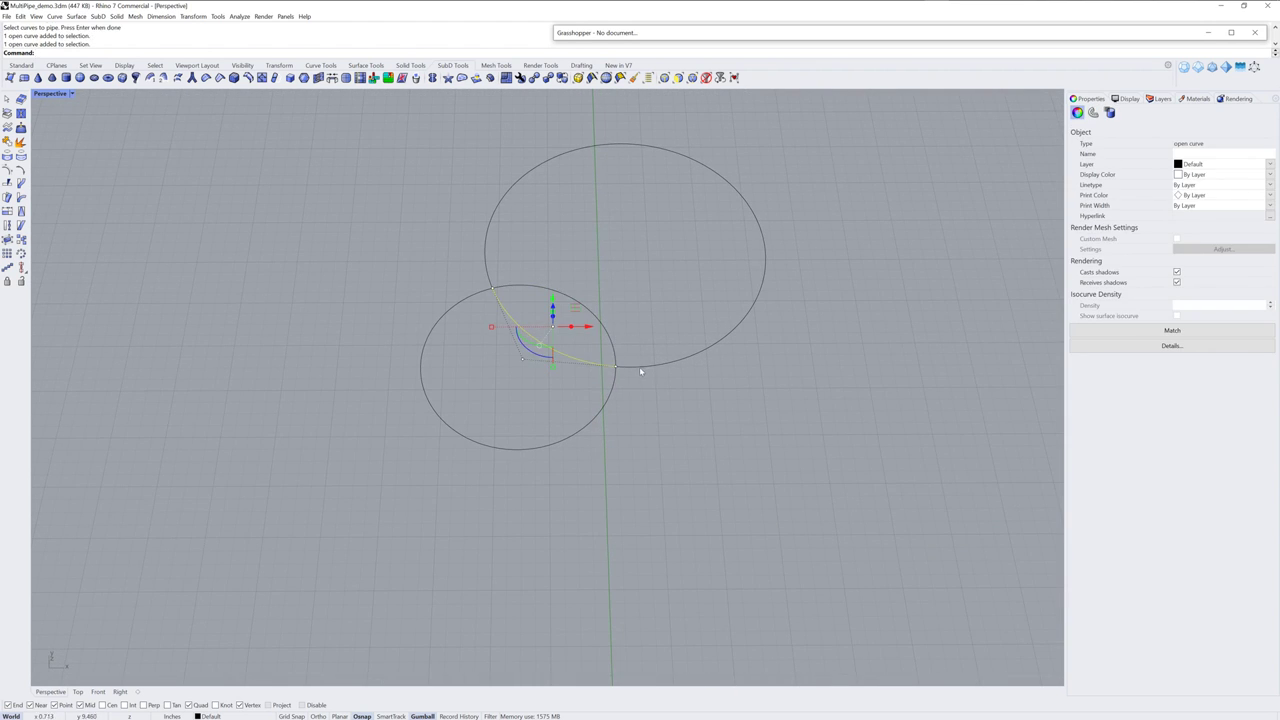
left_click(609, 346)
key("Delete")
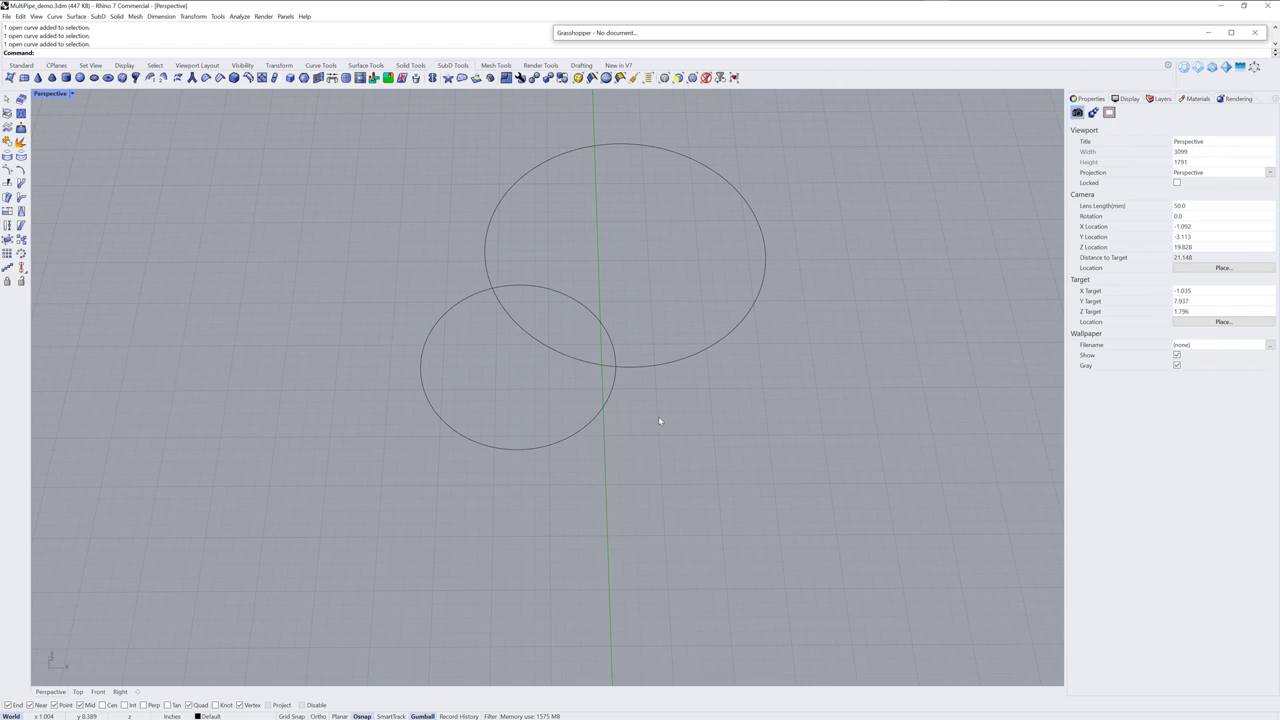
left_click(613, 350)
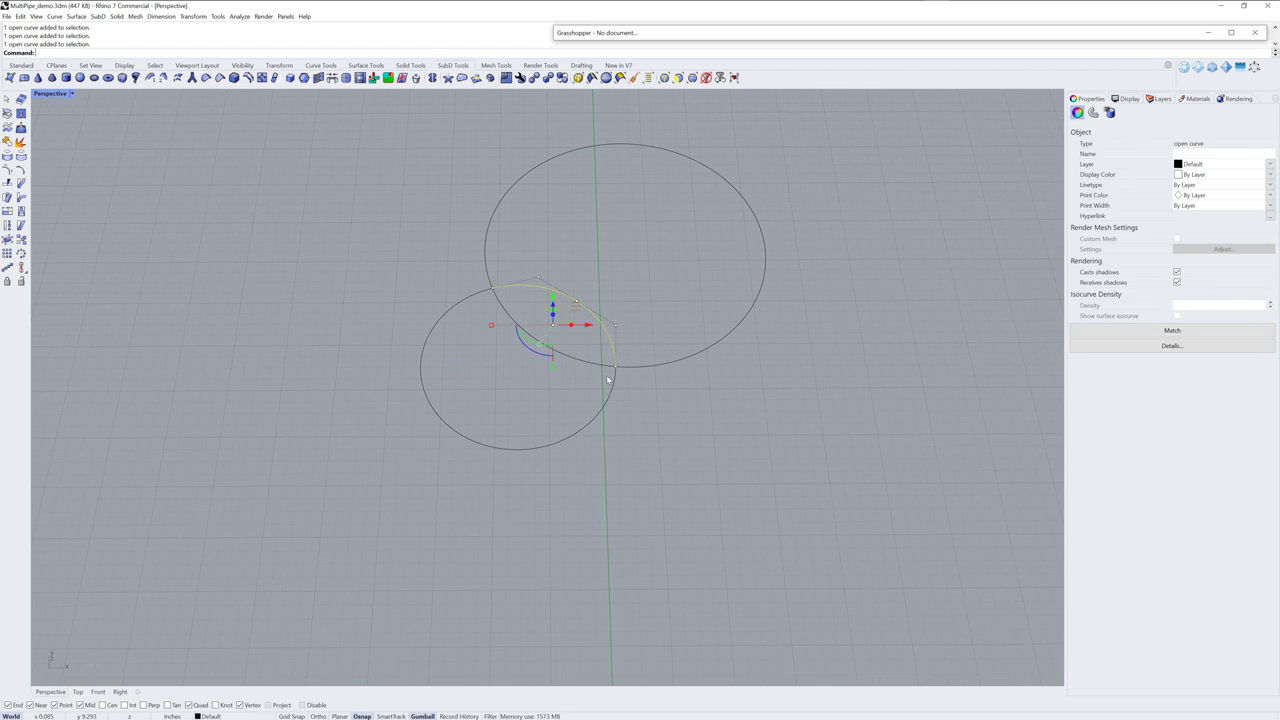
left_click(612, 366)
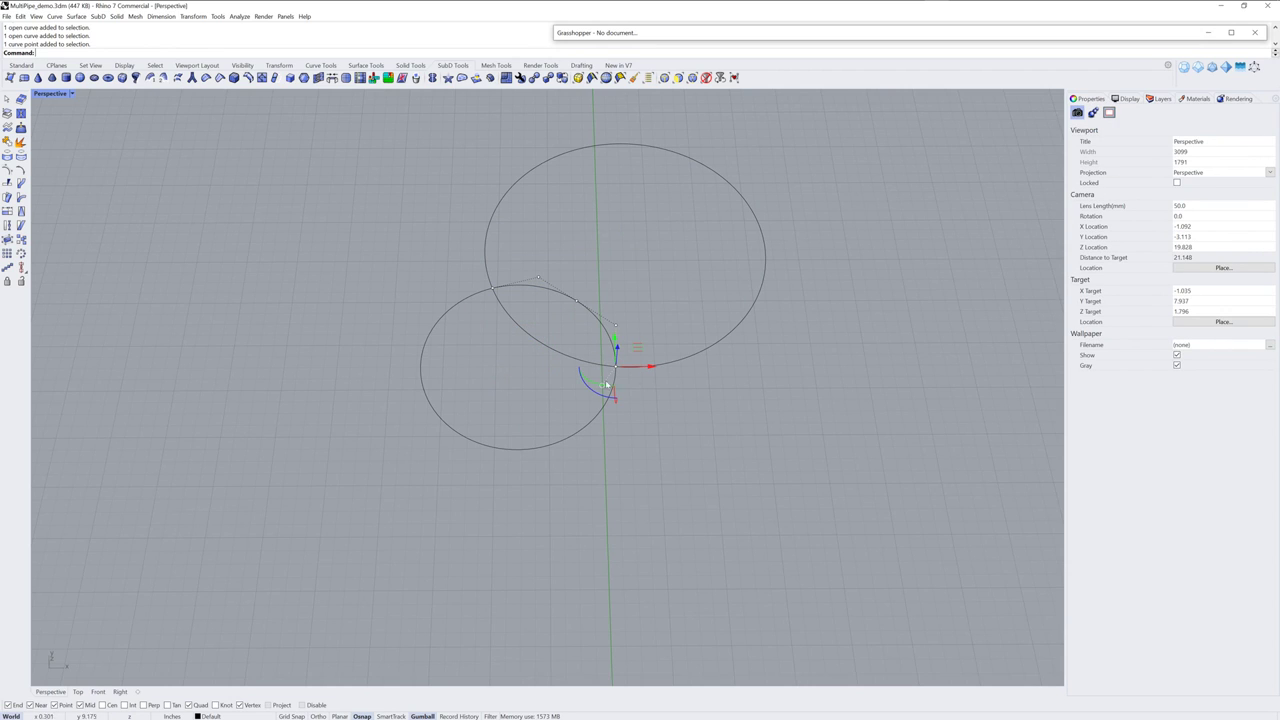
key("Escape")
left_click(632, 365)
left_click(612, 346)
left_click(655, 411)
Pipe the four circle curves at radius 0.3 with capped ends and 0 strut divisions
left_click_drag(678, 430, 371, 214)
key("Return")
key("Return")
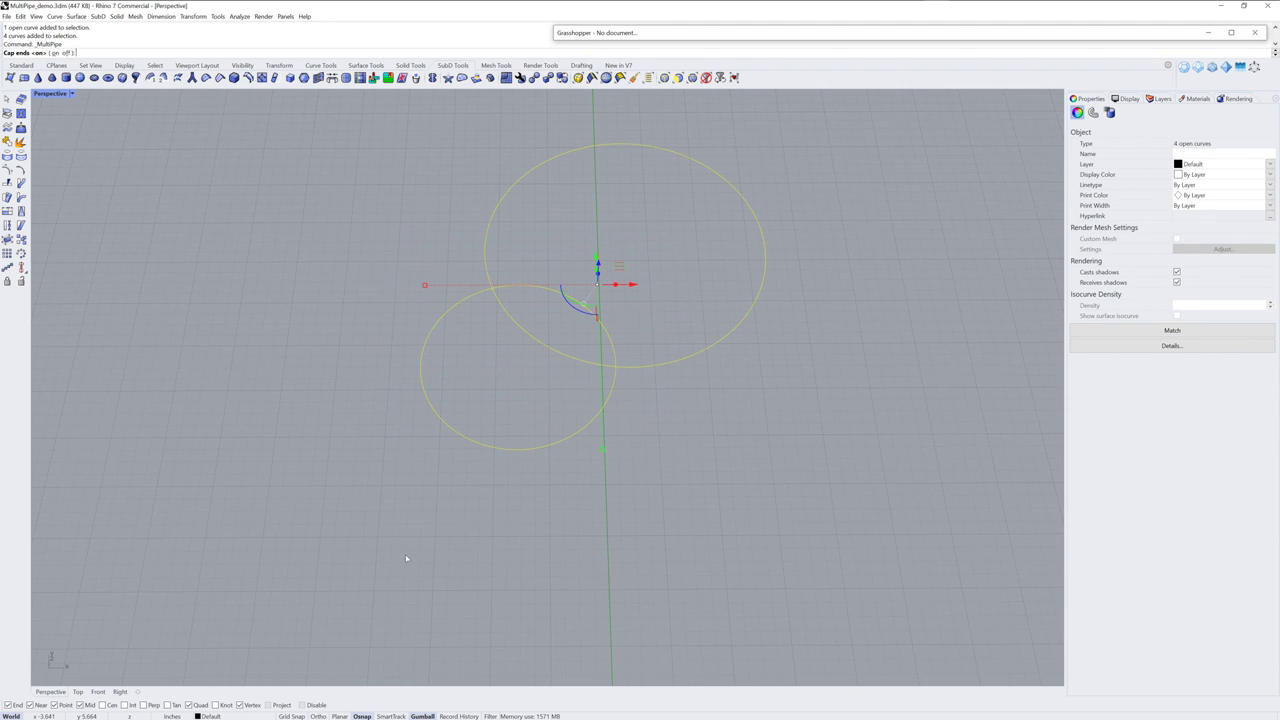
key("Return")
type("0")
key("Return")
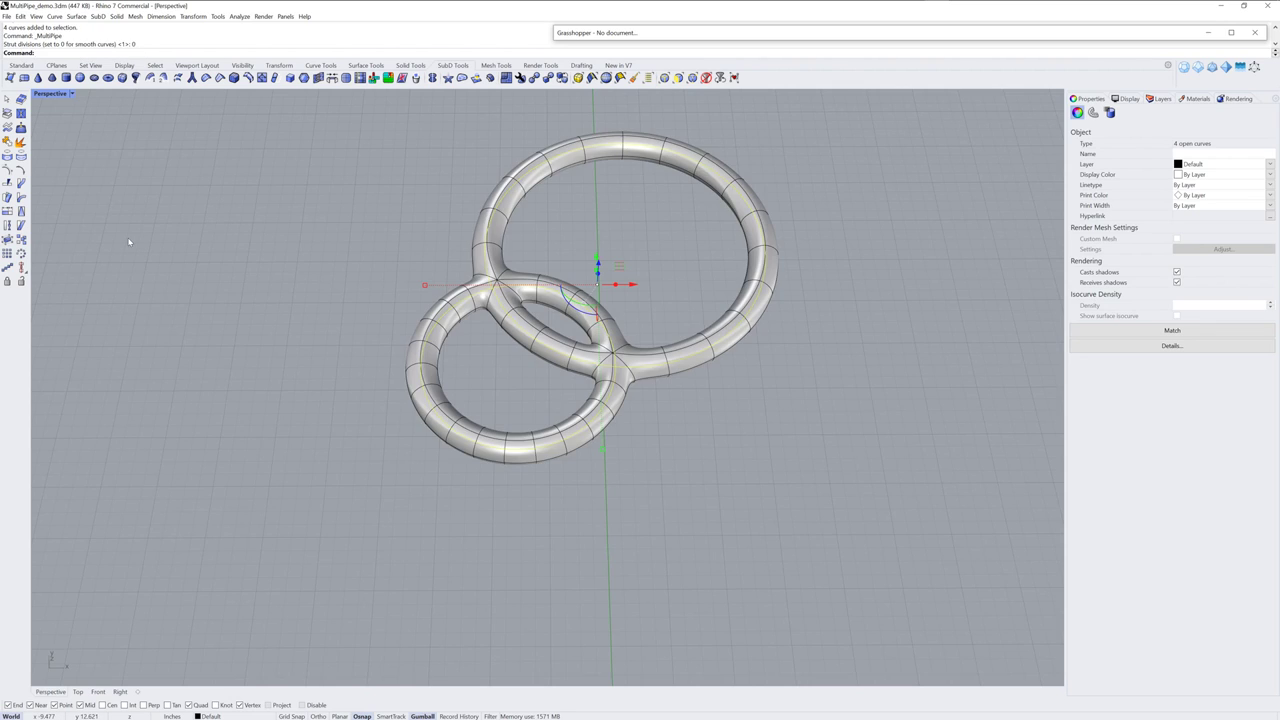
Pipe the fourteen MultiPipe lettering curves at radius 0.2, accepting default caps and strut divisions
left_click(666, 418)
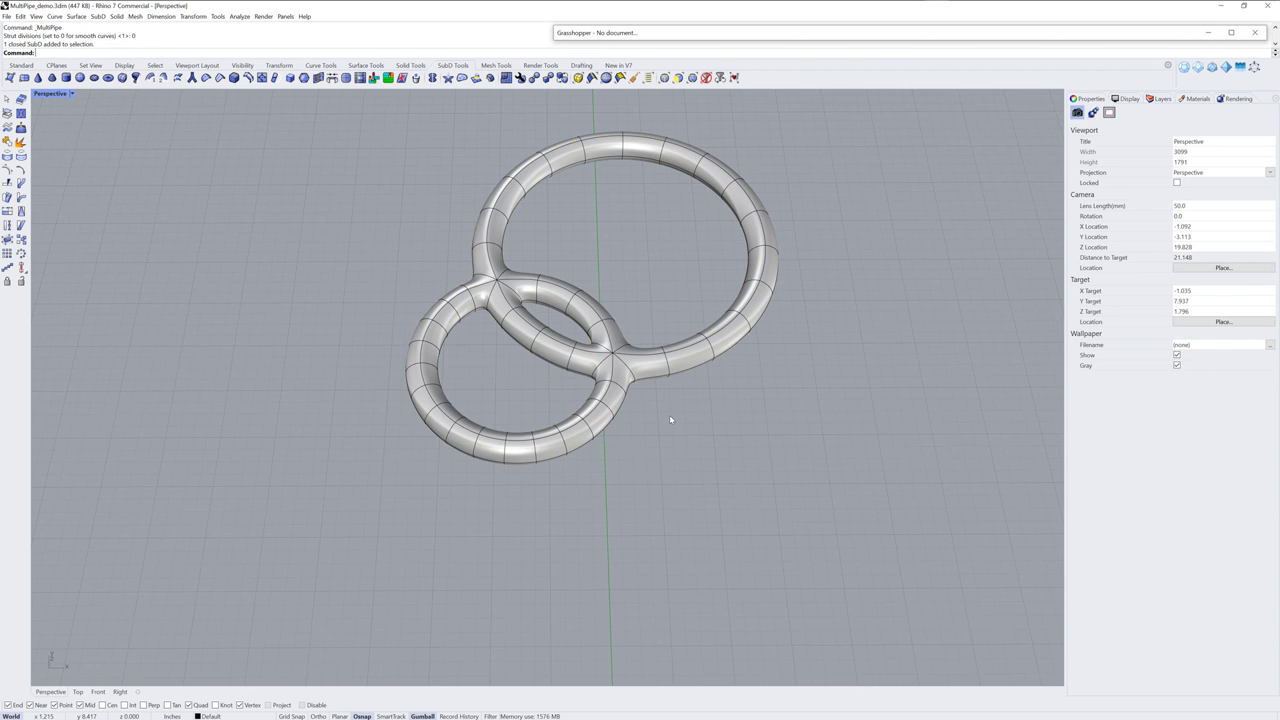
scroll(671, 420, "down", 8)
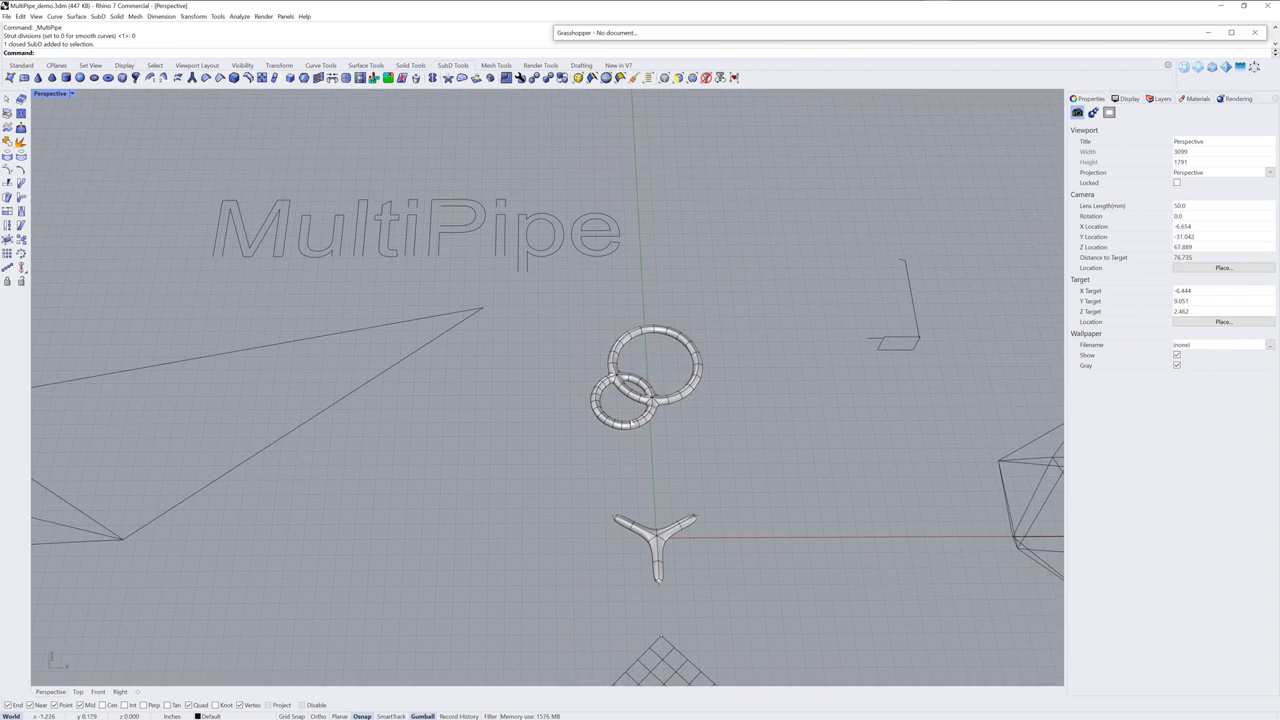
right_click_drag(578, 367, 703, 482, "shift")
scroll(620, 443, "up", 6)
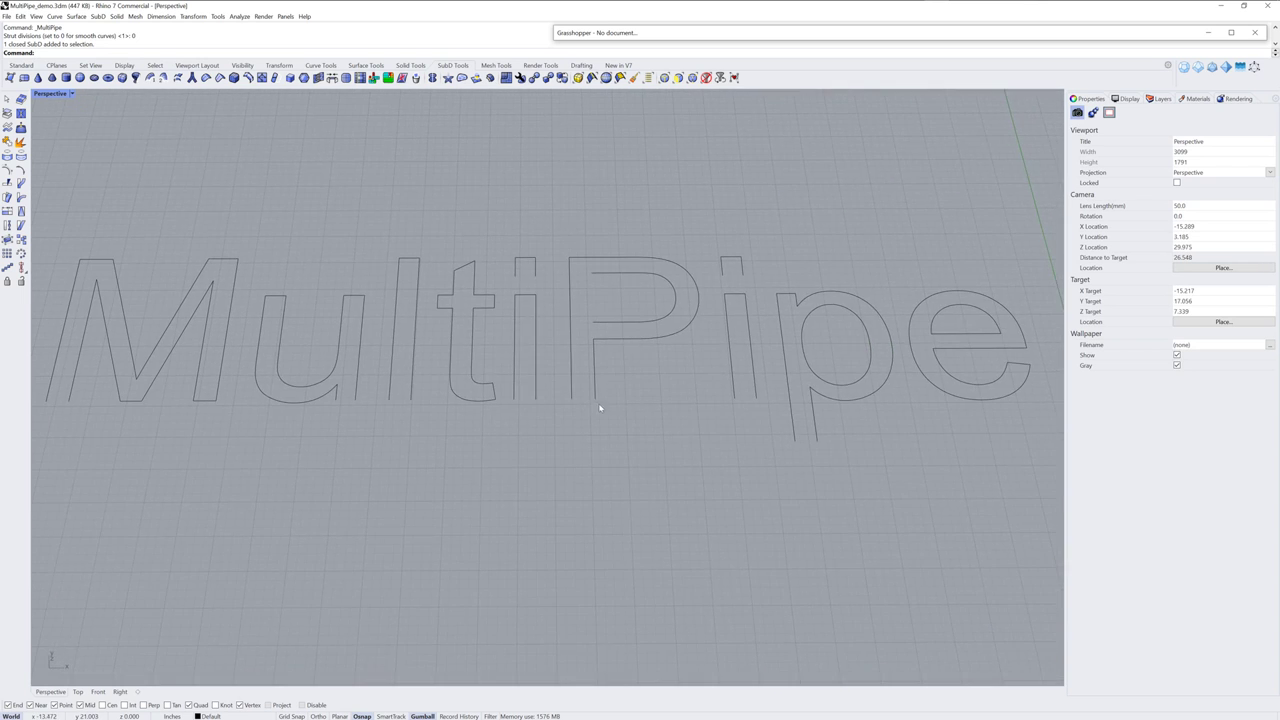
scroll(600, 421, "down", 3)
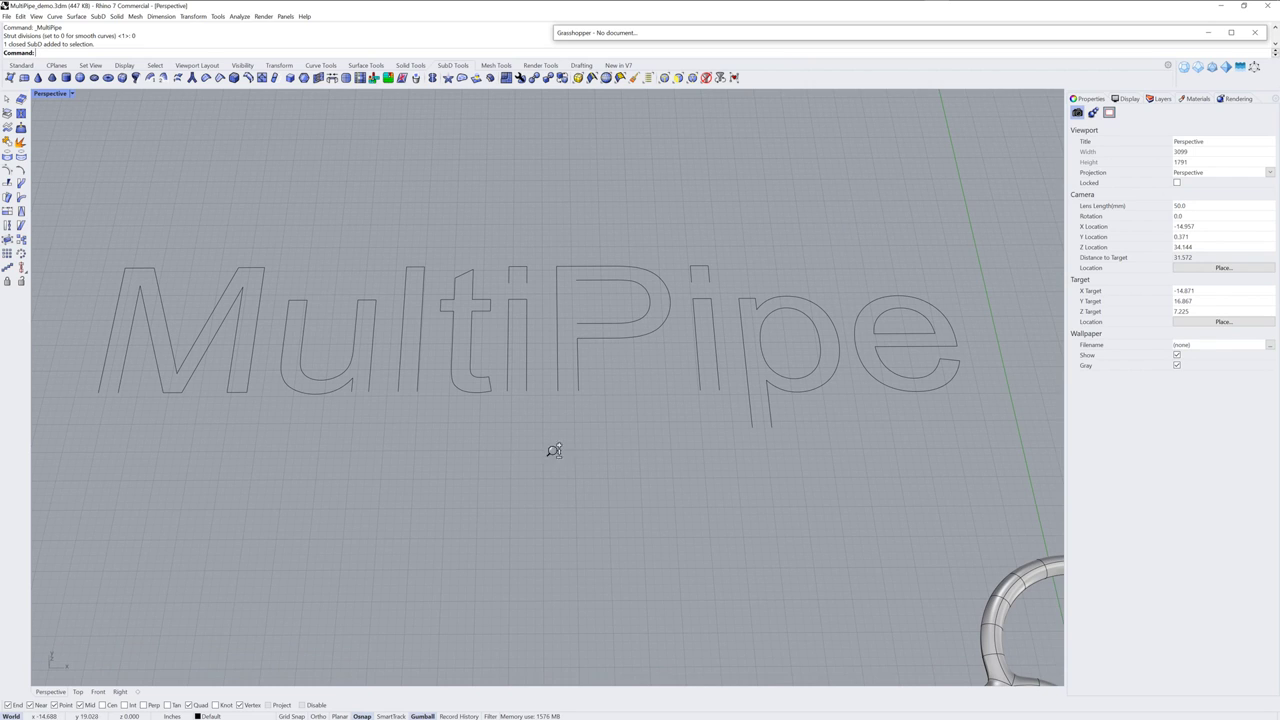
scroll(553, 451, "down", 2)
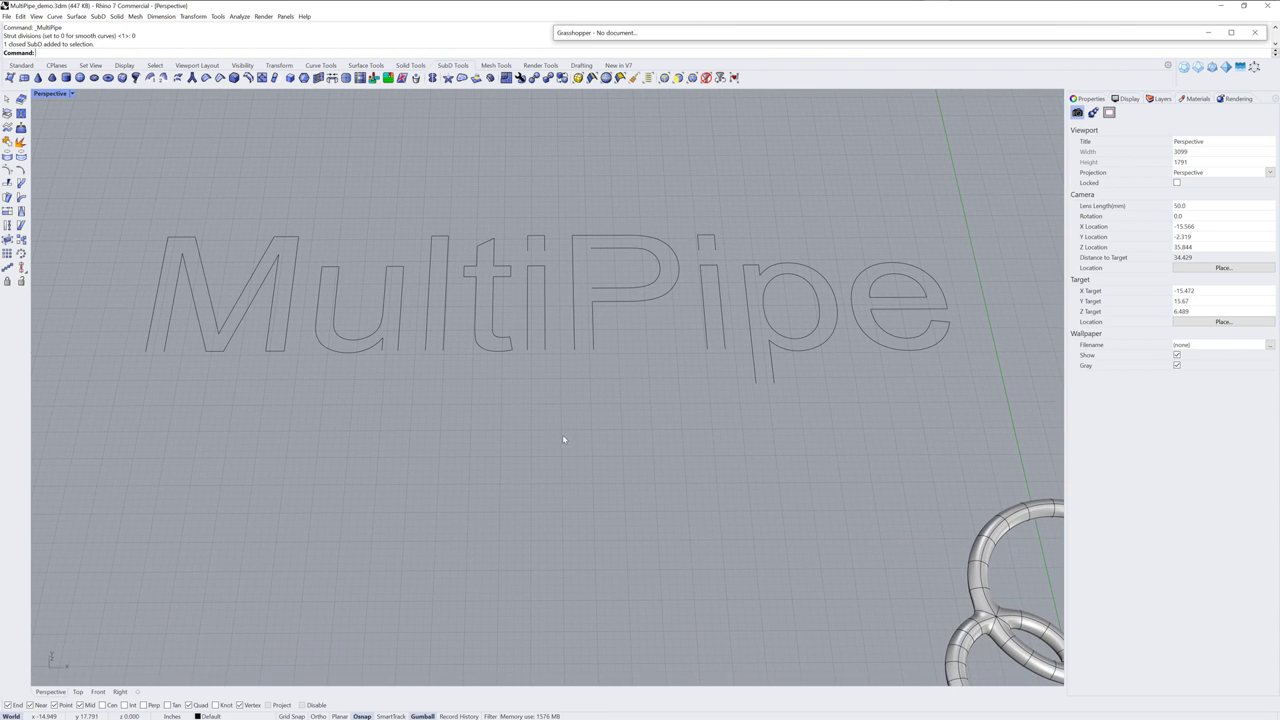
left_click_drag(86, 192, 934, 440)
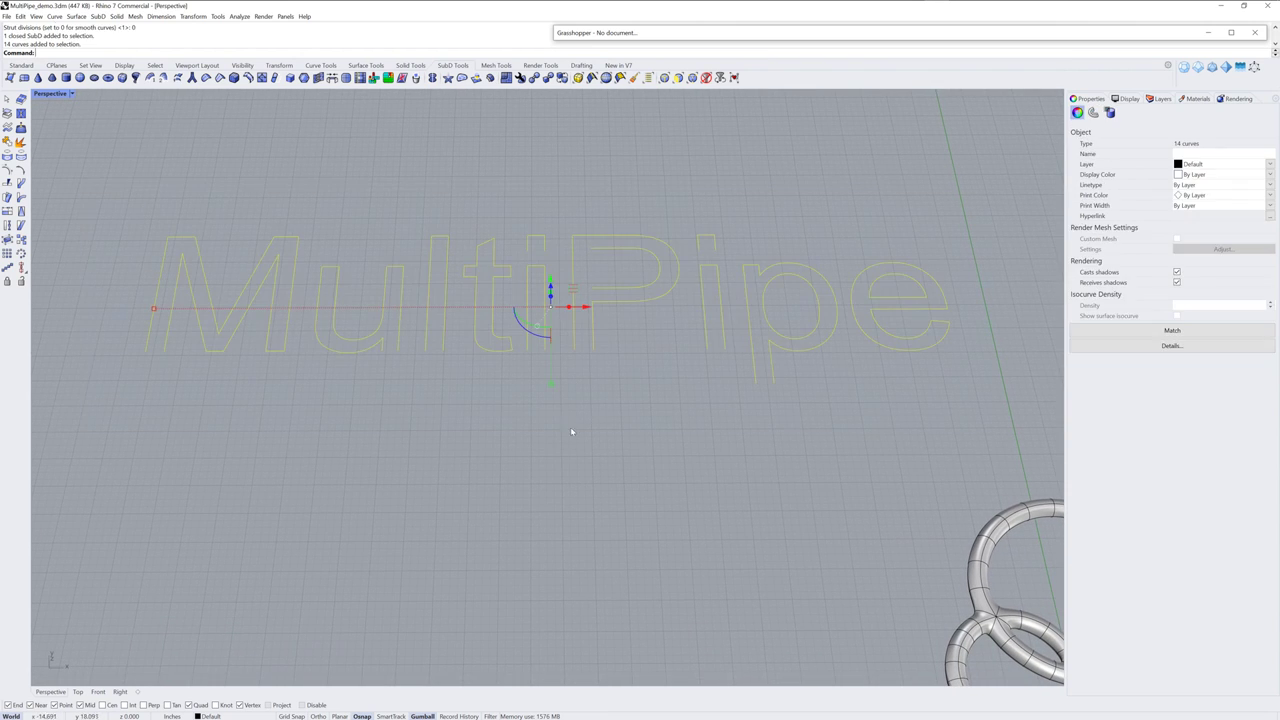
key("Return")
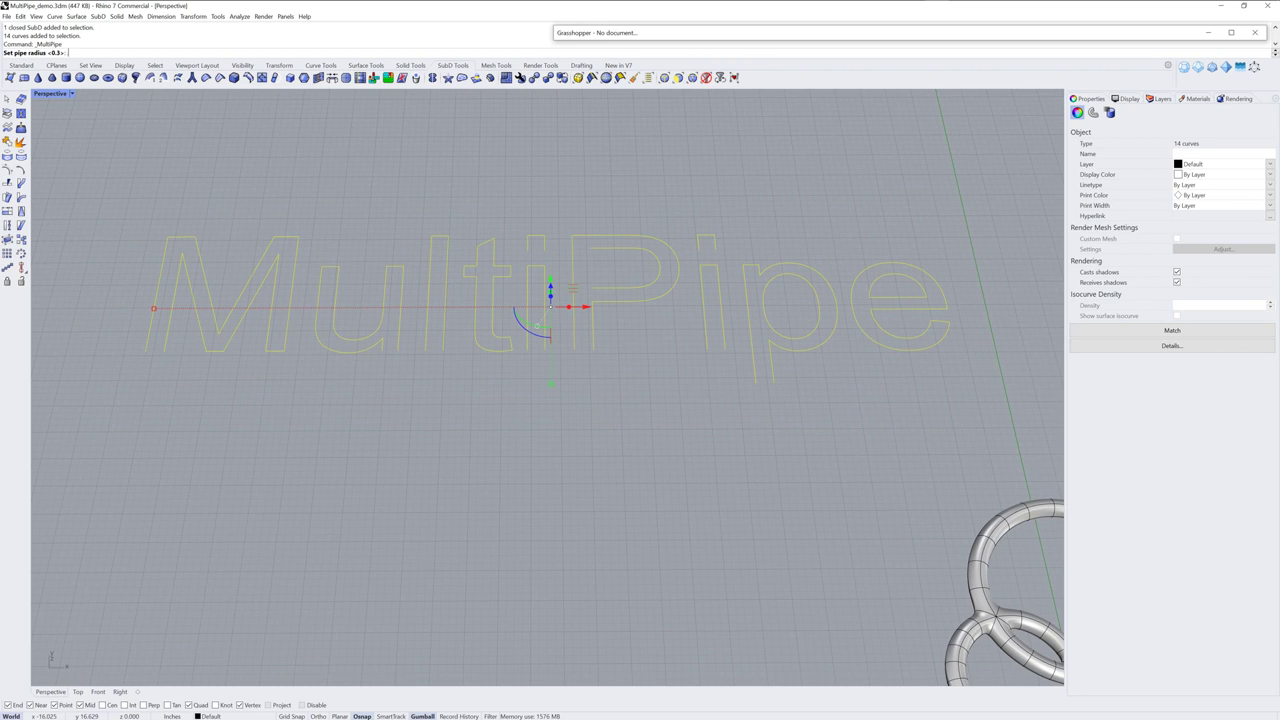
type(".2")
key("Return")
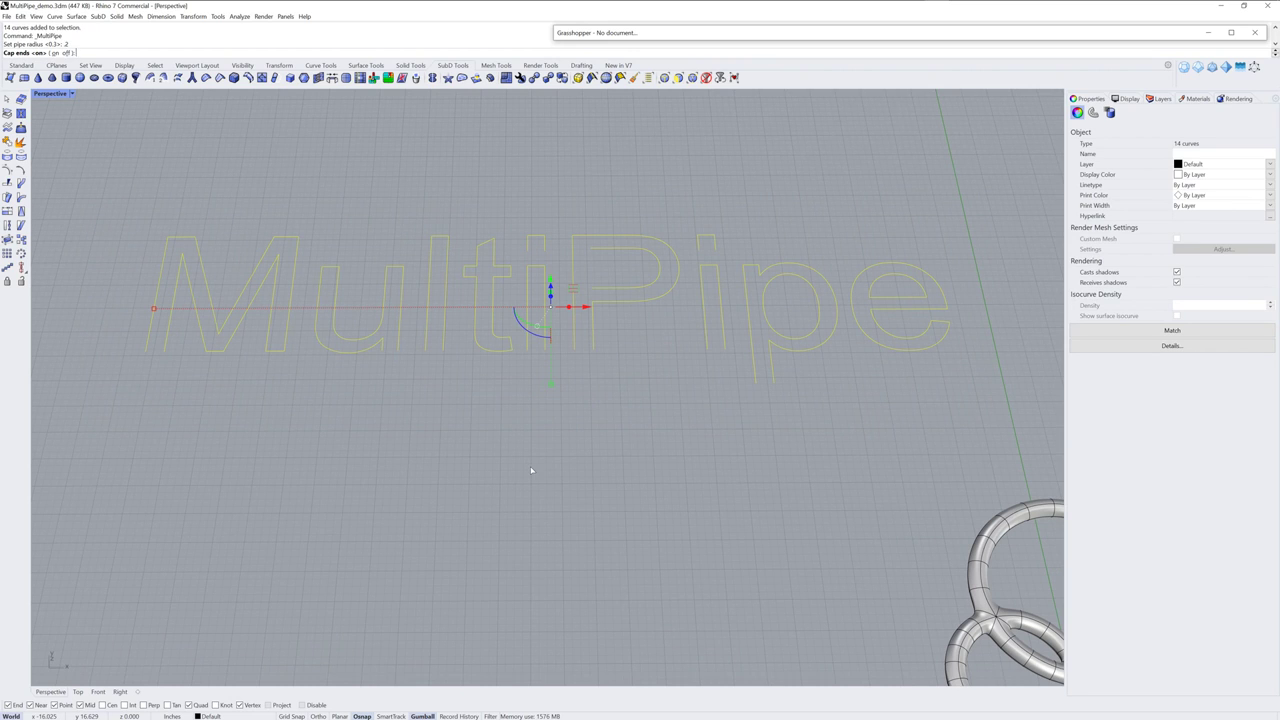
key("Return")
key("Return")
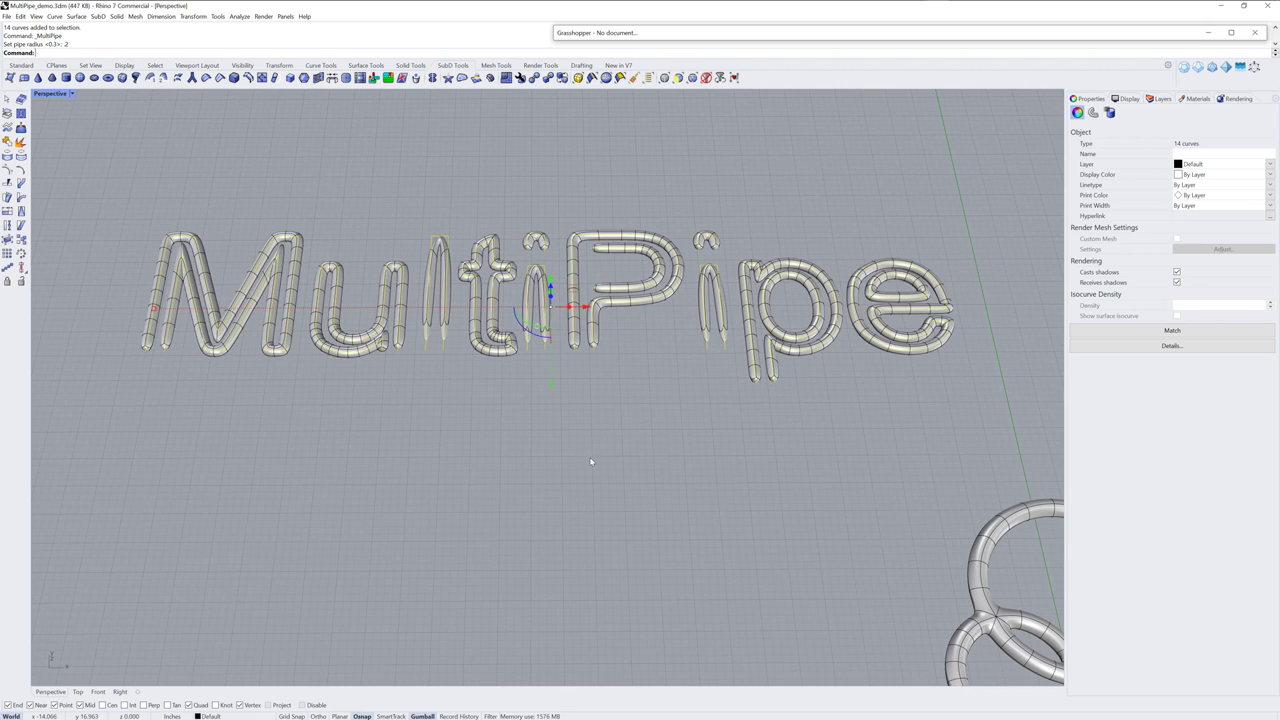
left_click(547, 518)
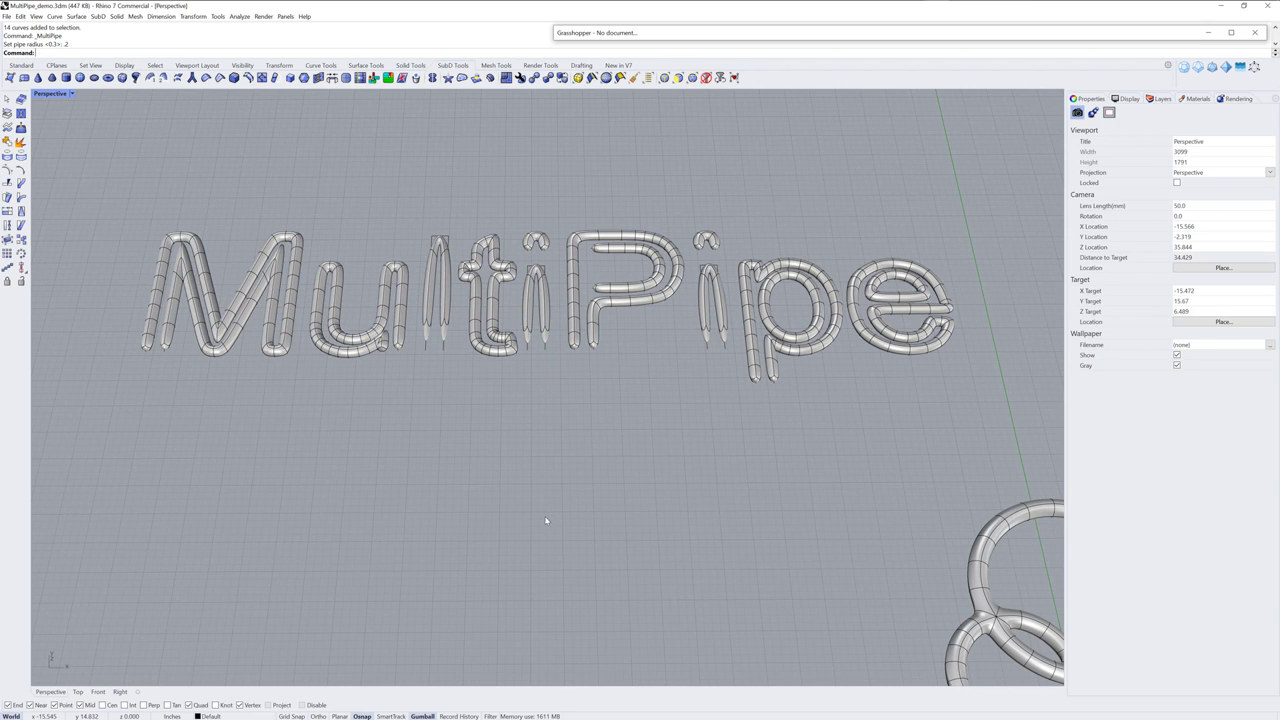
Move the letter l curve below the lettering and Alt-drag a copy to its left
left_click(433, 346)
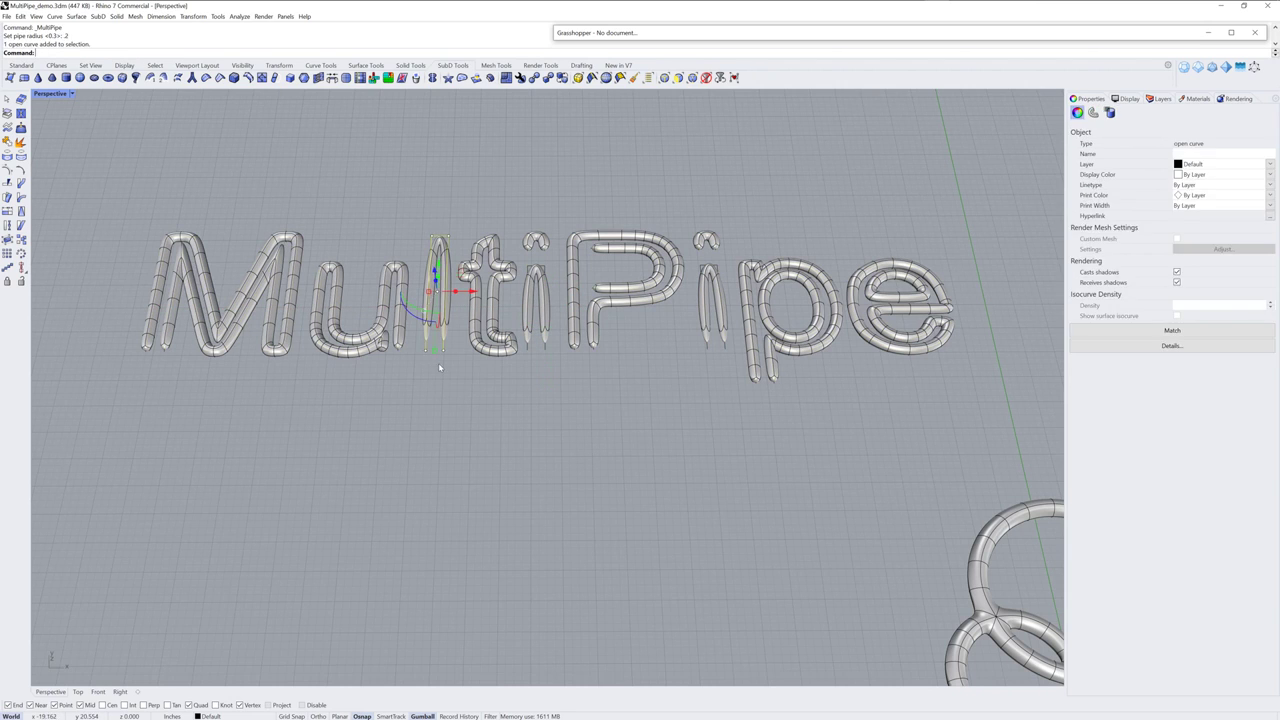
left_click_drag(450, 256, 450, 473)
right_click_drag(480, 471, 680, 420)
scroll(557, 449, "up", 5)
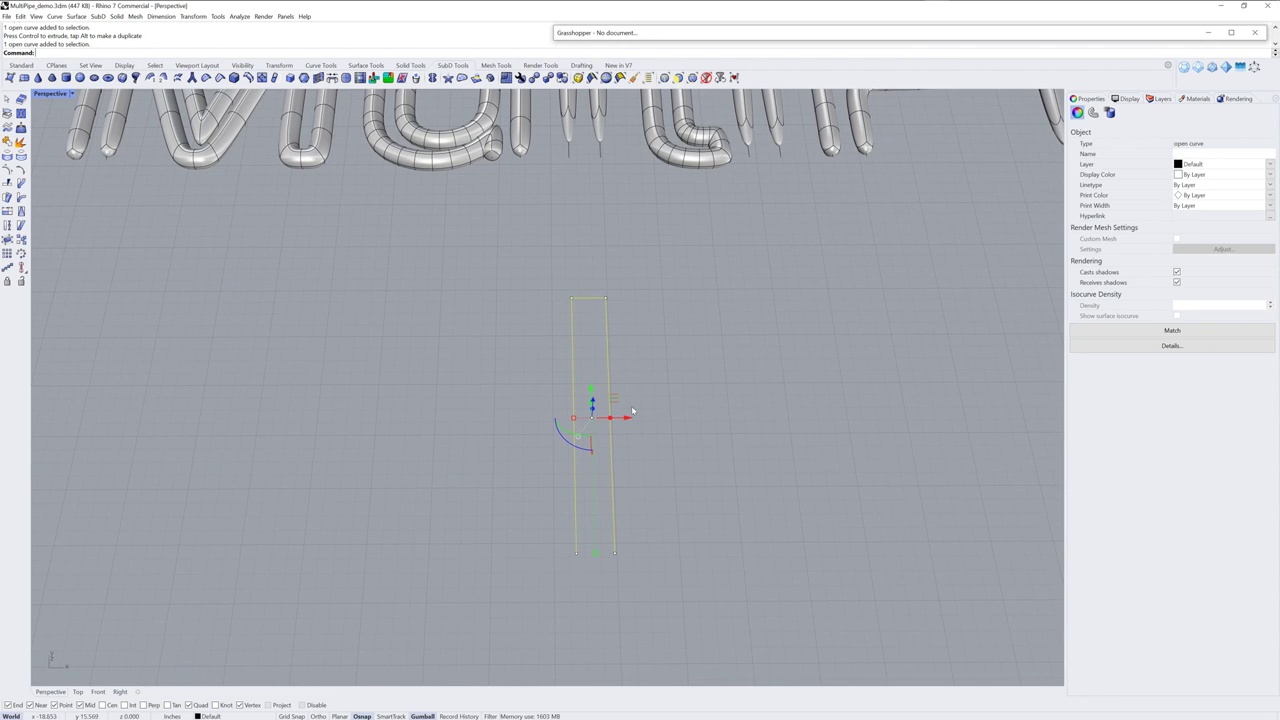
left_click_drag(632, 417, 491, 478)
key("alt")
left_click(654, 476)
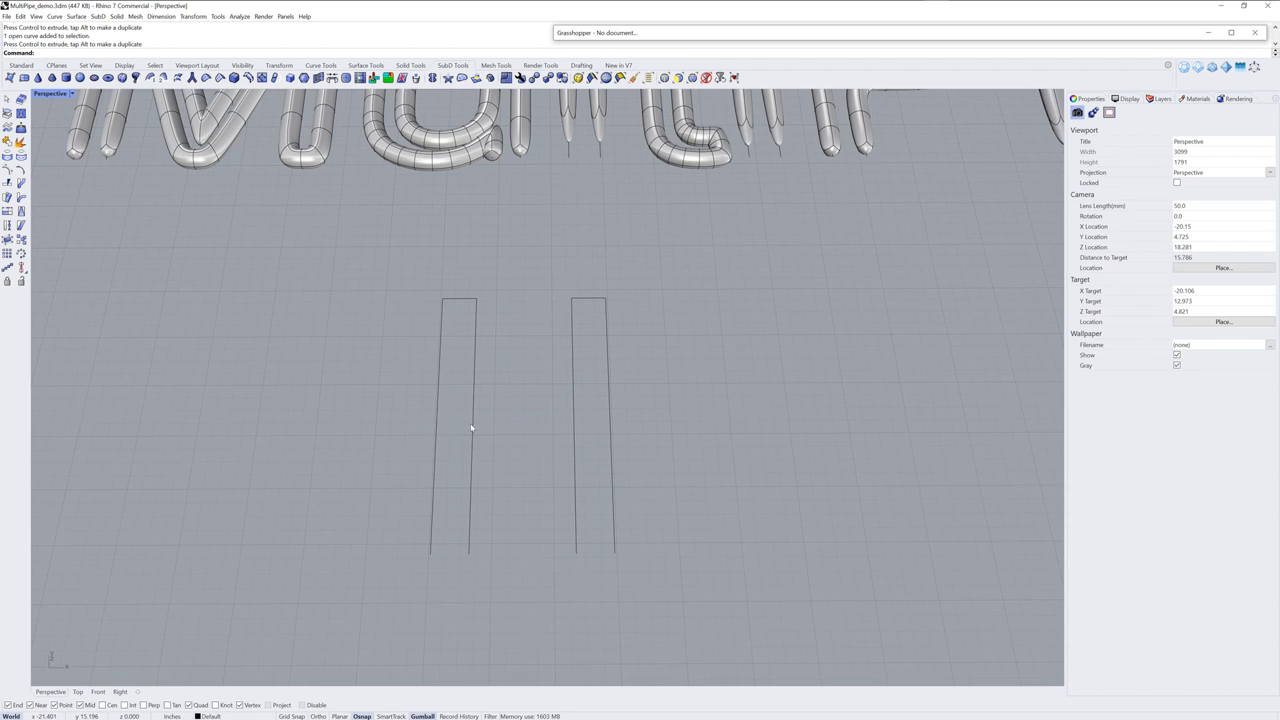
Turn on control points for both vertical U-shaped curves
left_click_drag(705, 460, 347, 382)
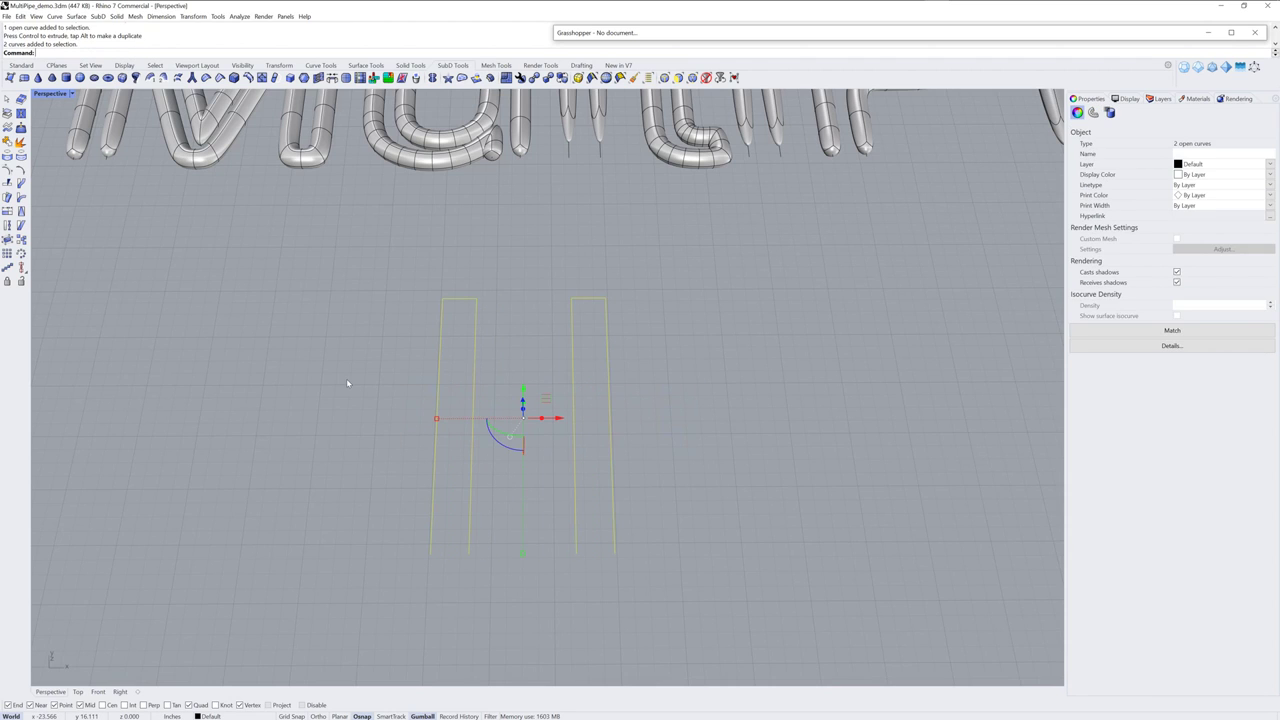
key("F10")
scroll(652, 394, "up", 5)
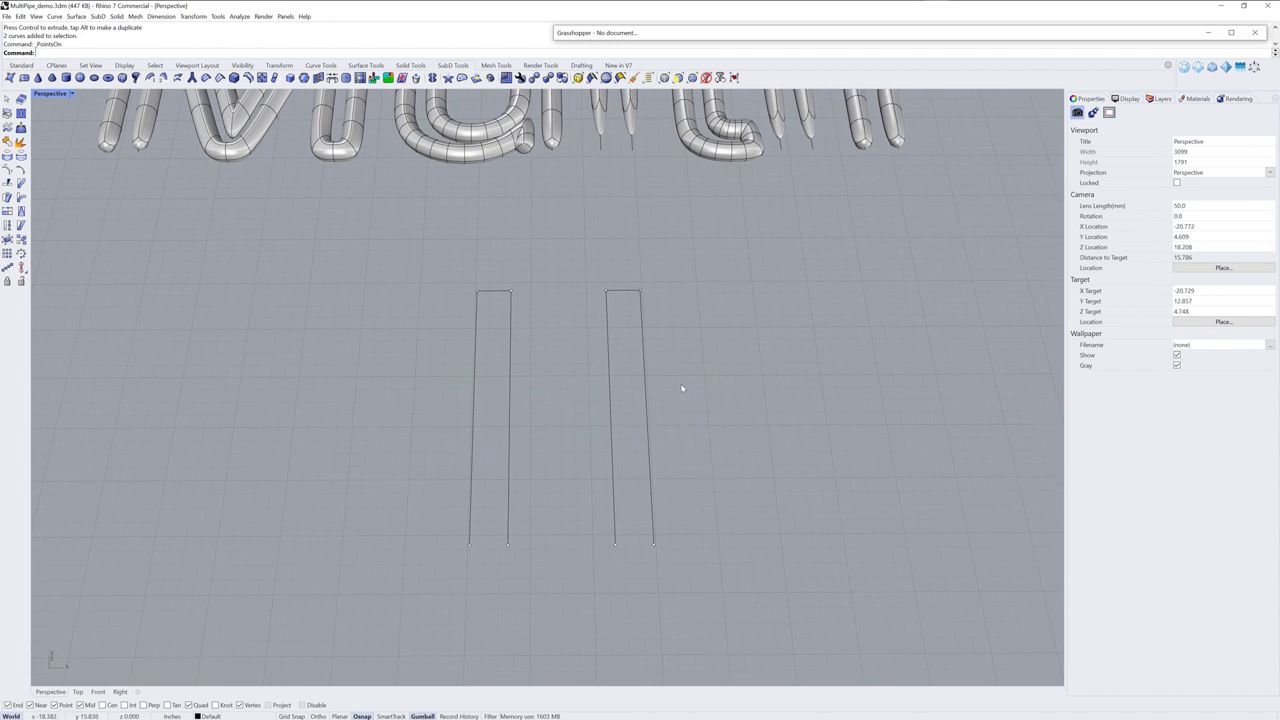
right_click_drag(585, 372, 548, 397, "shift")
Insert three control points on the left curve: near the top corner and low on each leg
type("InsertControlPoint")
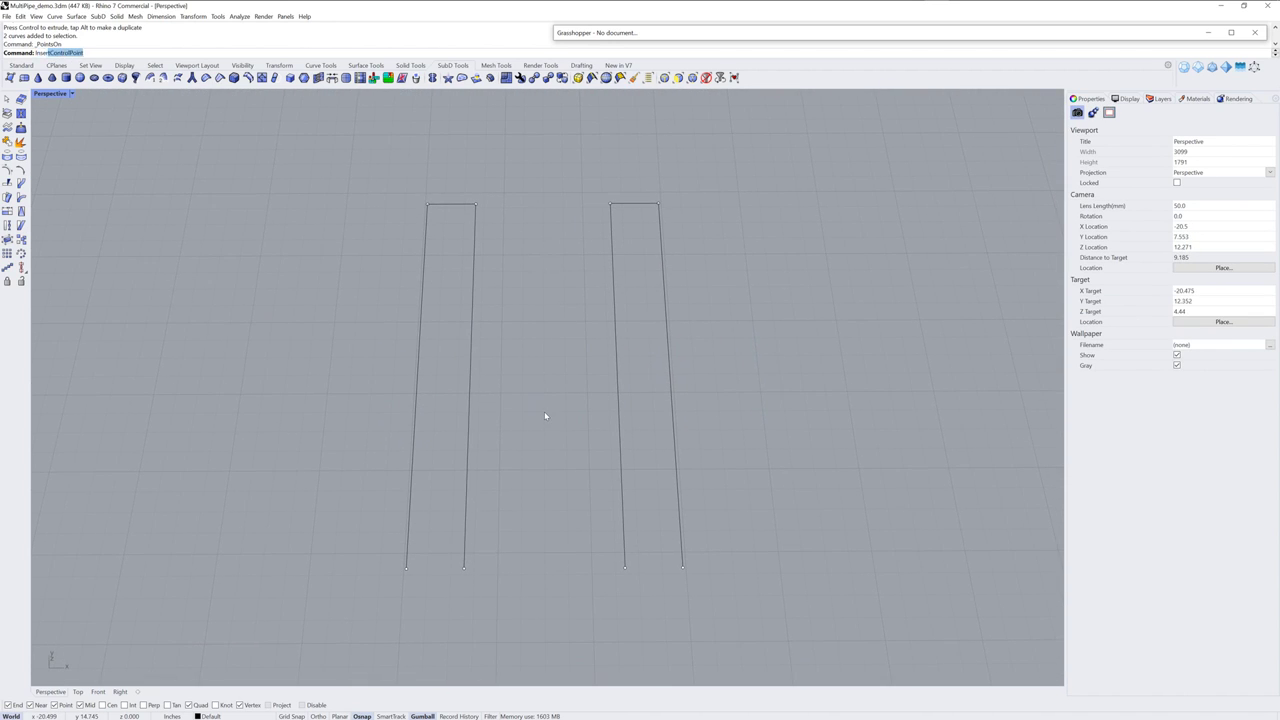
key("Return")
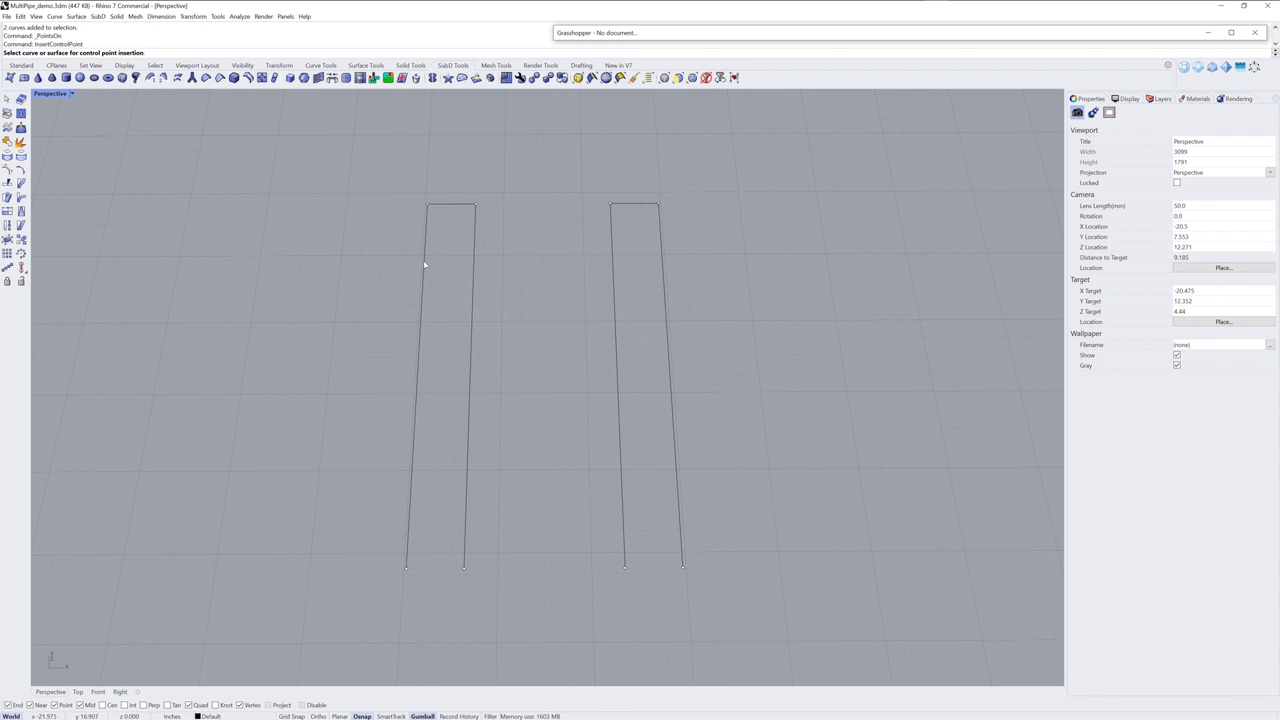
left_click(426, 222)
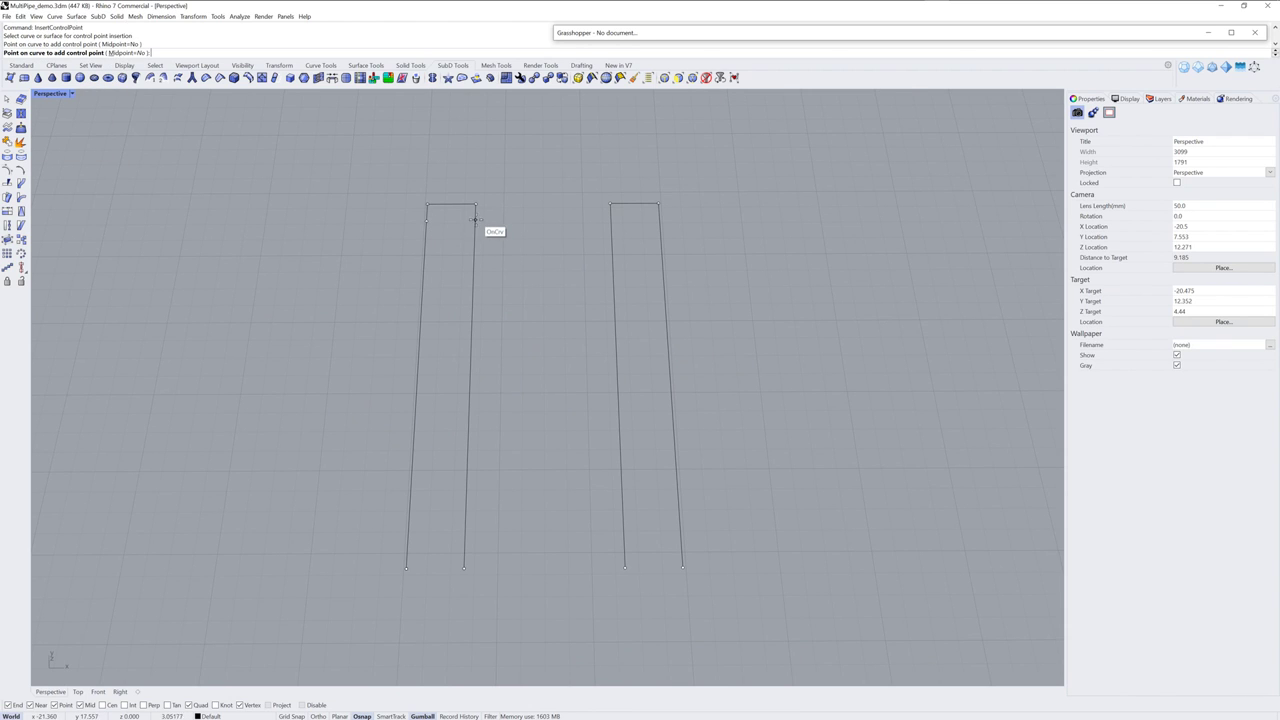
left_click(475, 219)
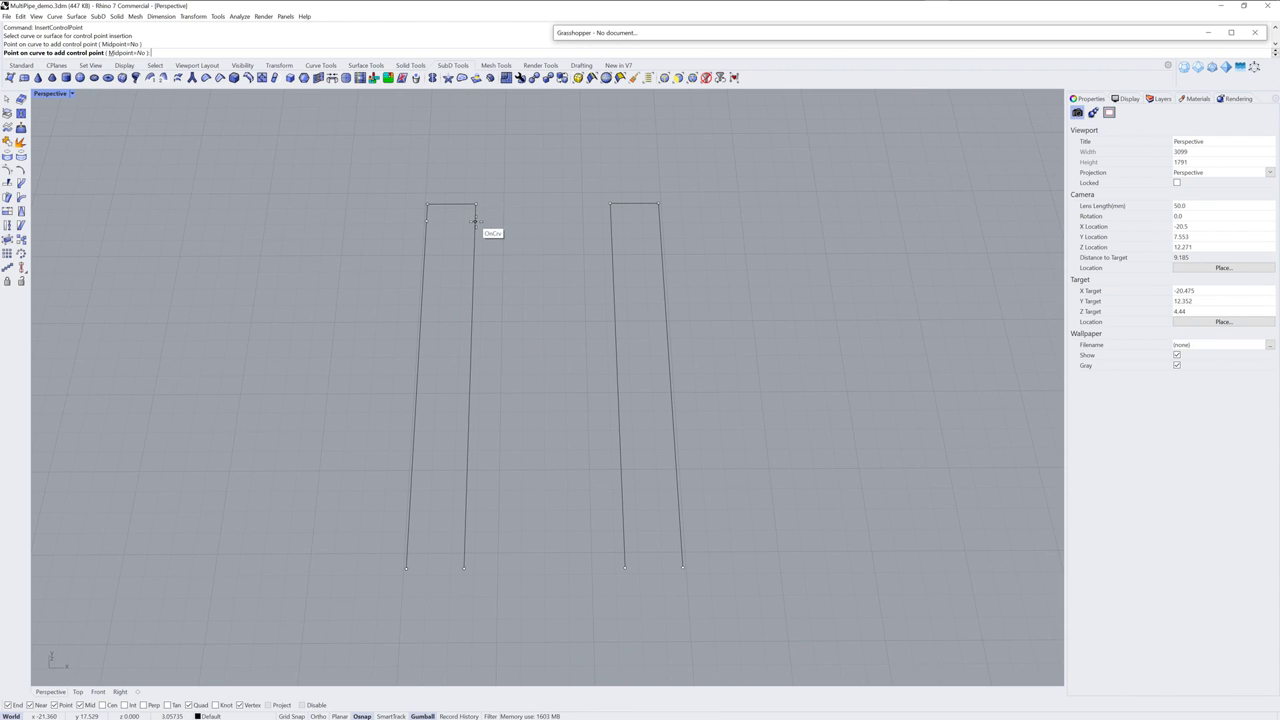
left_click(406, 548)
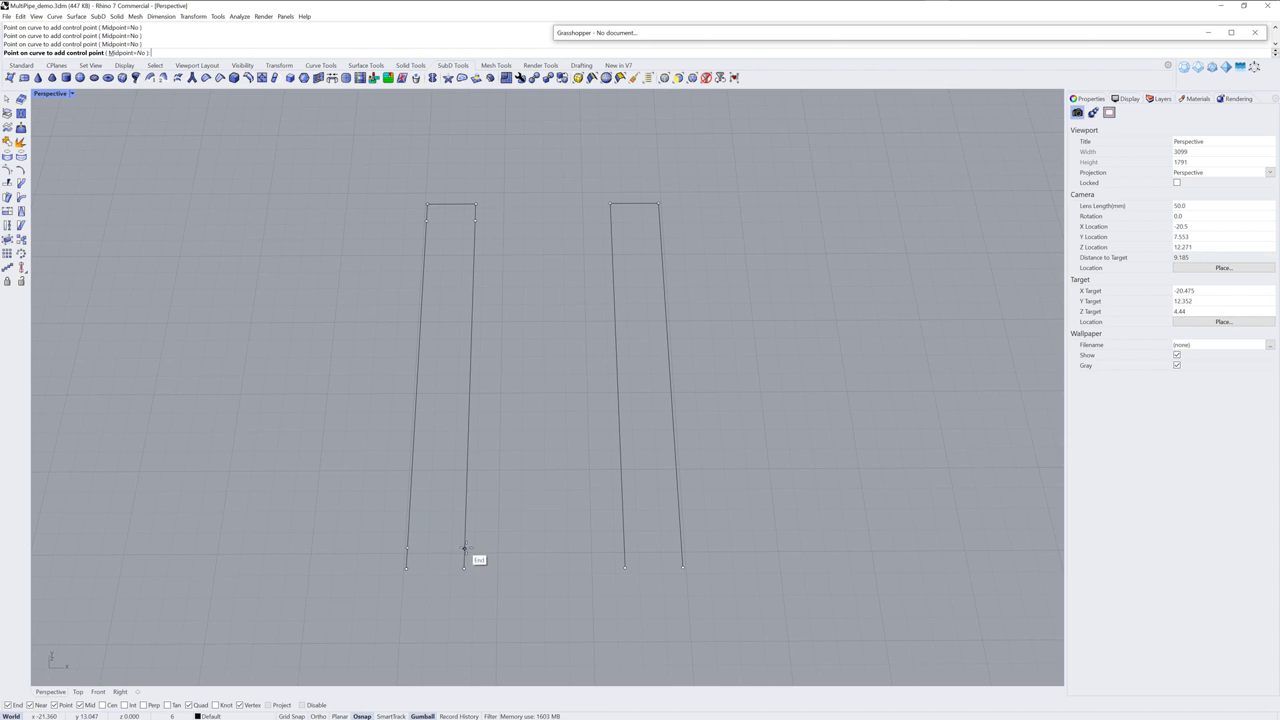
left_click(465, 548)
key("Return")
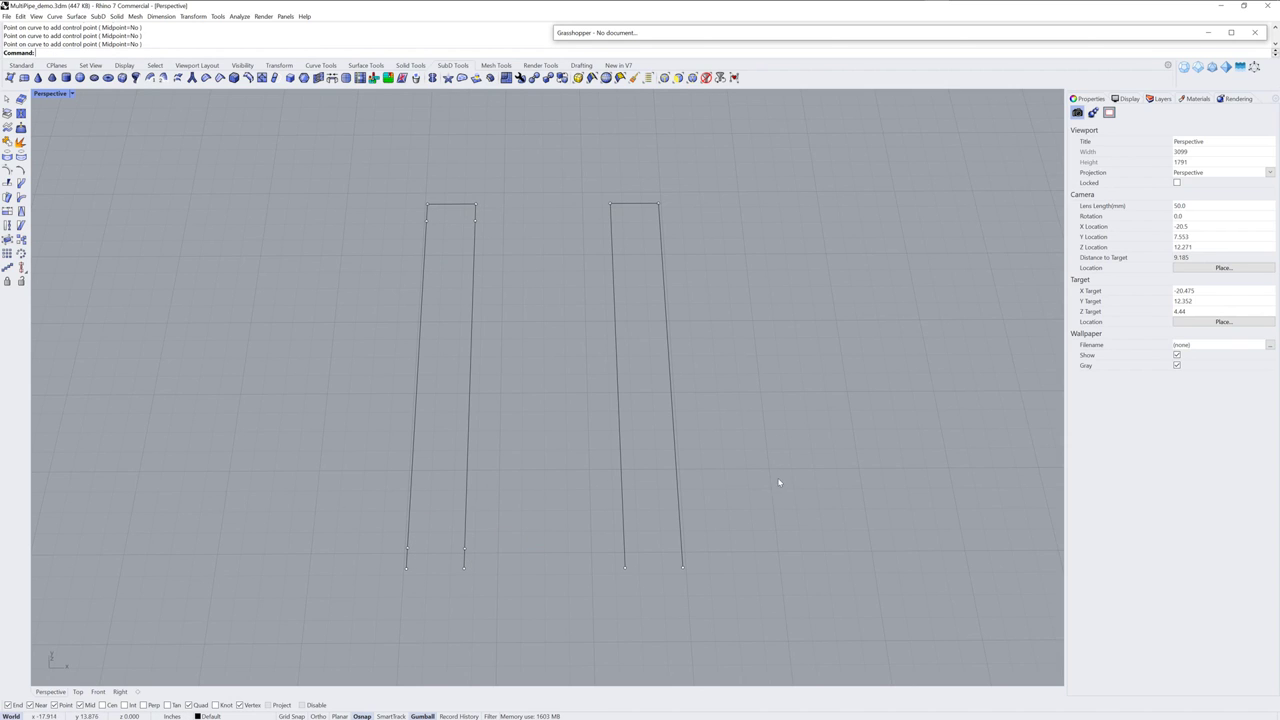
Pipe both U-shaped curves as a SubD multipipe with the default 0.2 radius
right_click(769, 358)
left_click(790, 383)
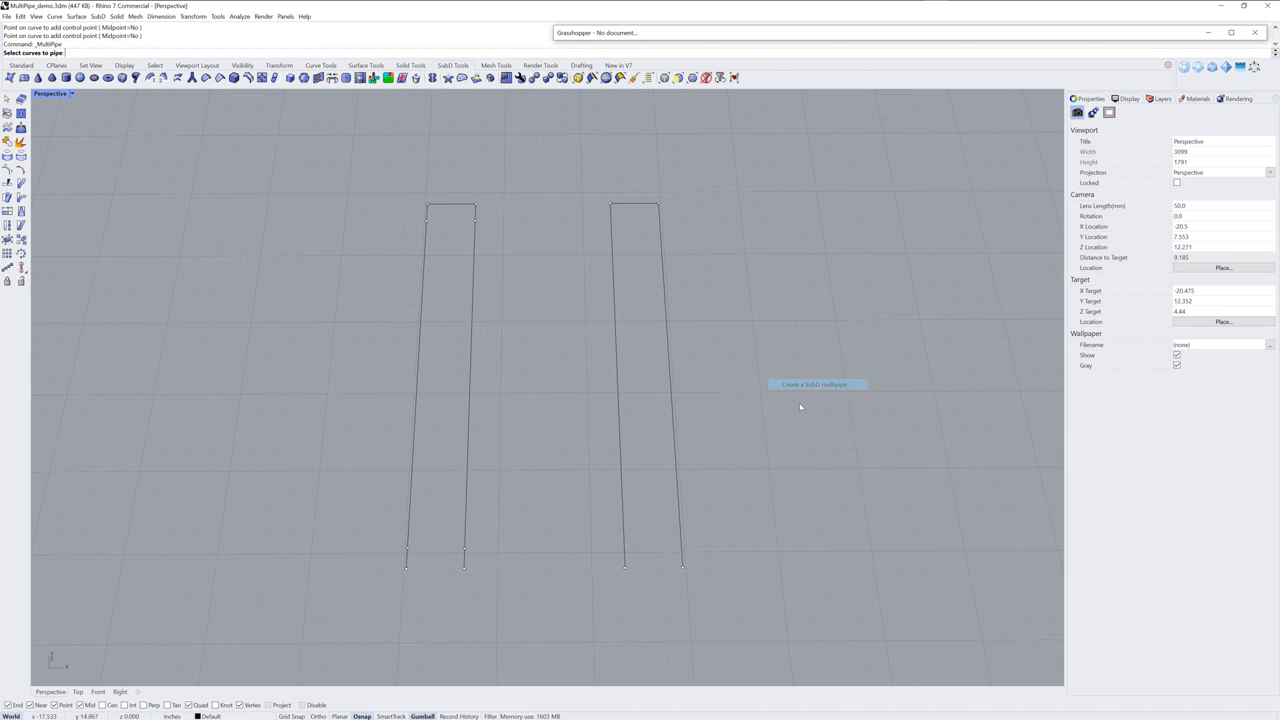
left_click_drag(696, 405, 303, 349)
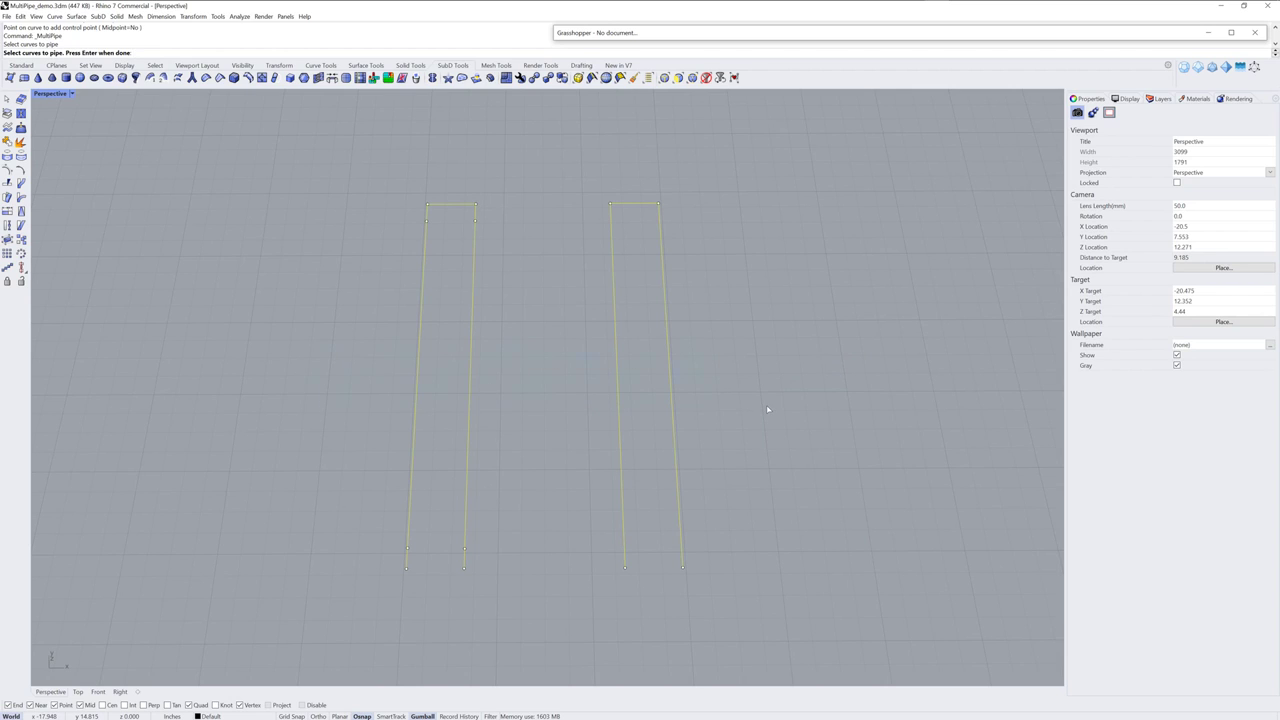
key("Return")
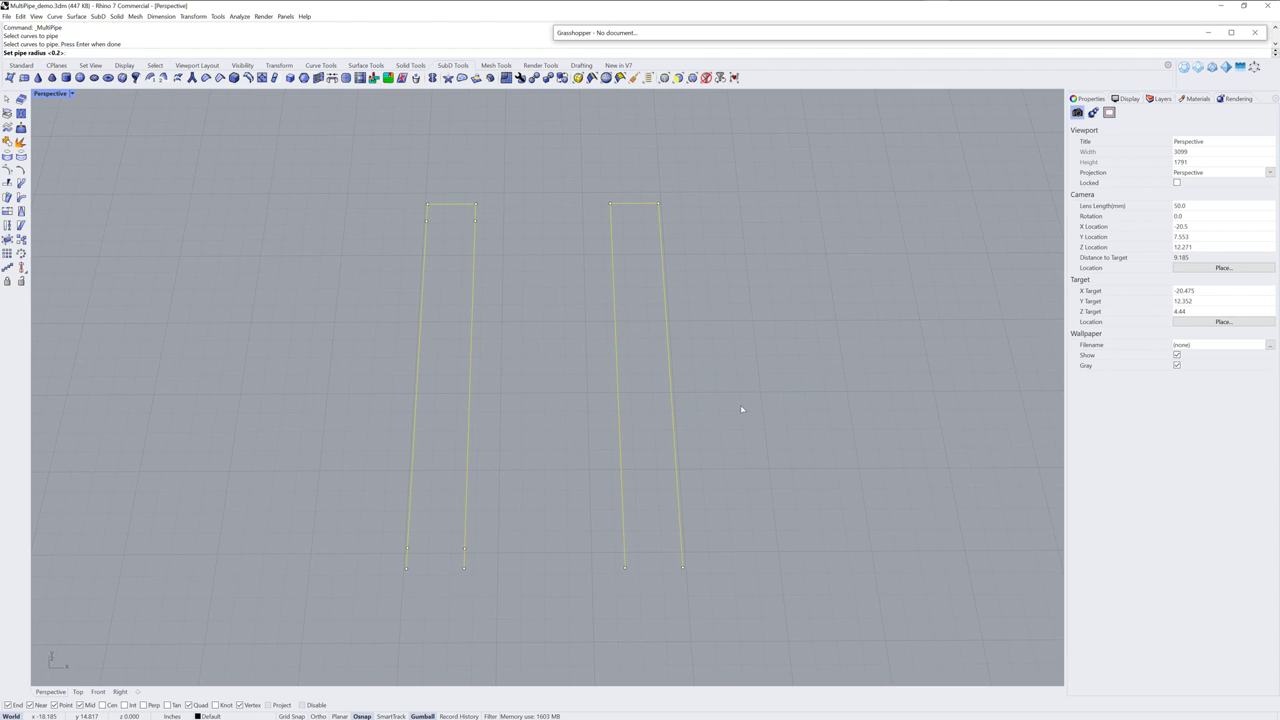
key("Return")
key("Return")
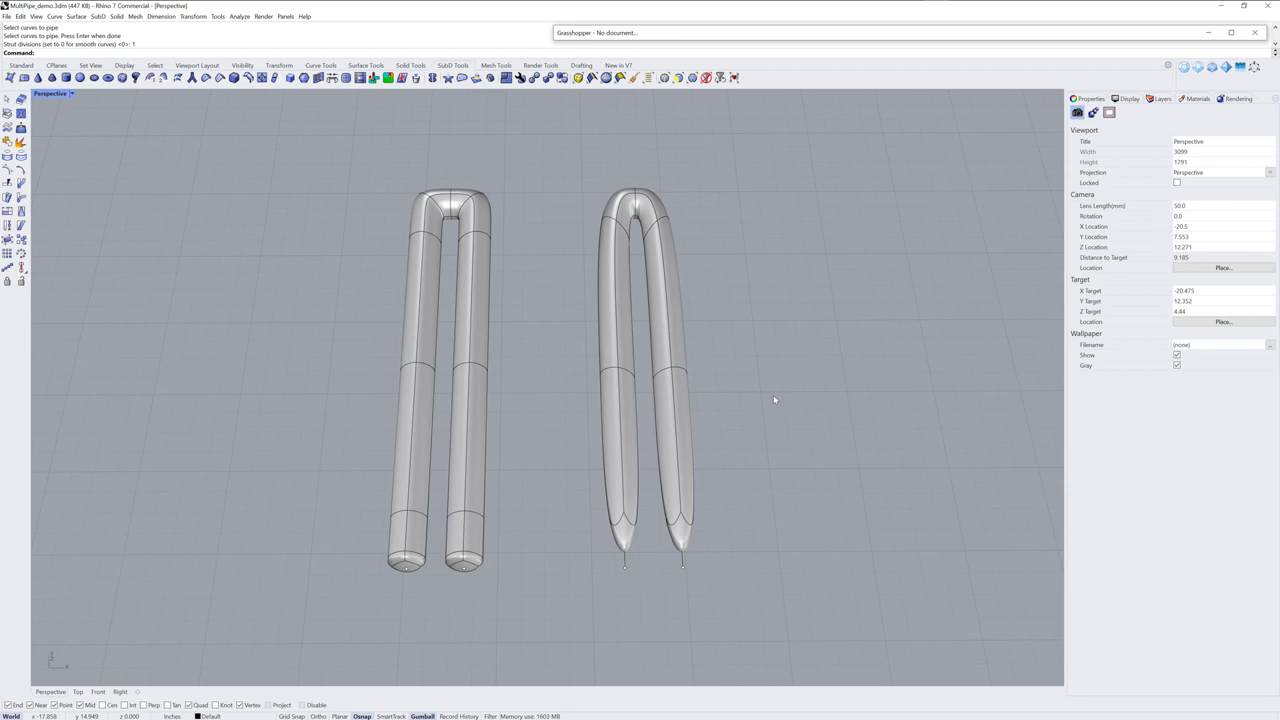
Move the SubD pipes left off the original curves and zoom out over the scene
left_click(481, 530)
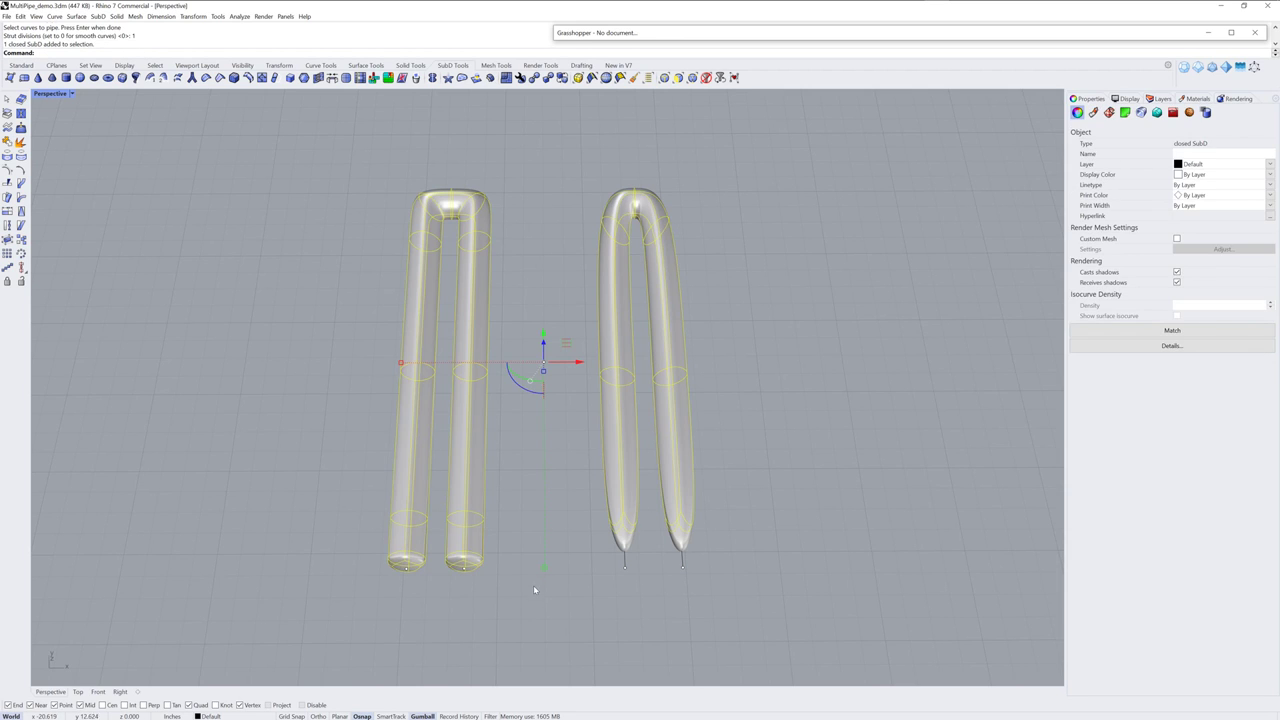
left_click(533, 584)
left_click(478, 515)
left_click_drag(576, 360, 493, 366)
left_click(783, 339)
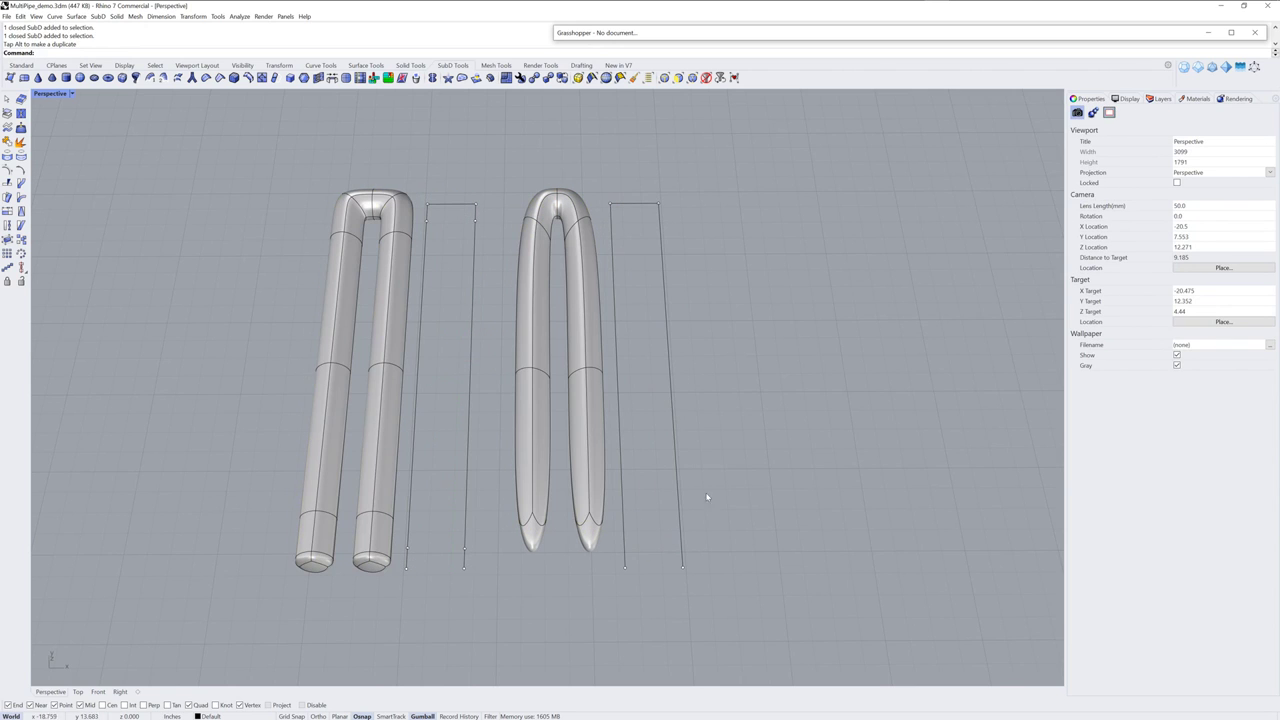
right_click_drag(724, 488, 811, 520, "shift")
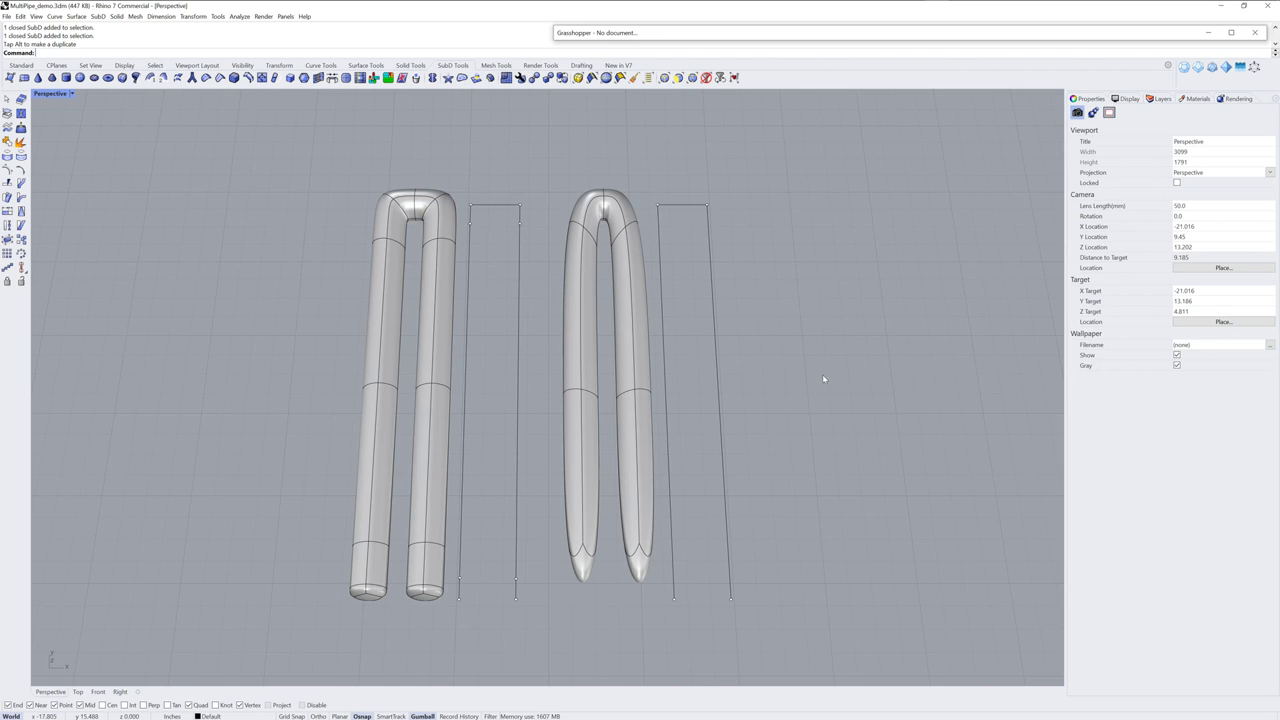
scroll(823, 380, "down", 12)
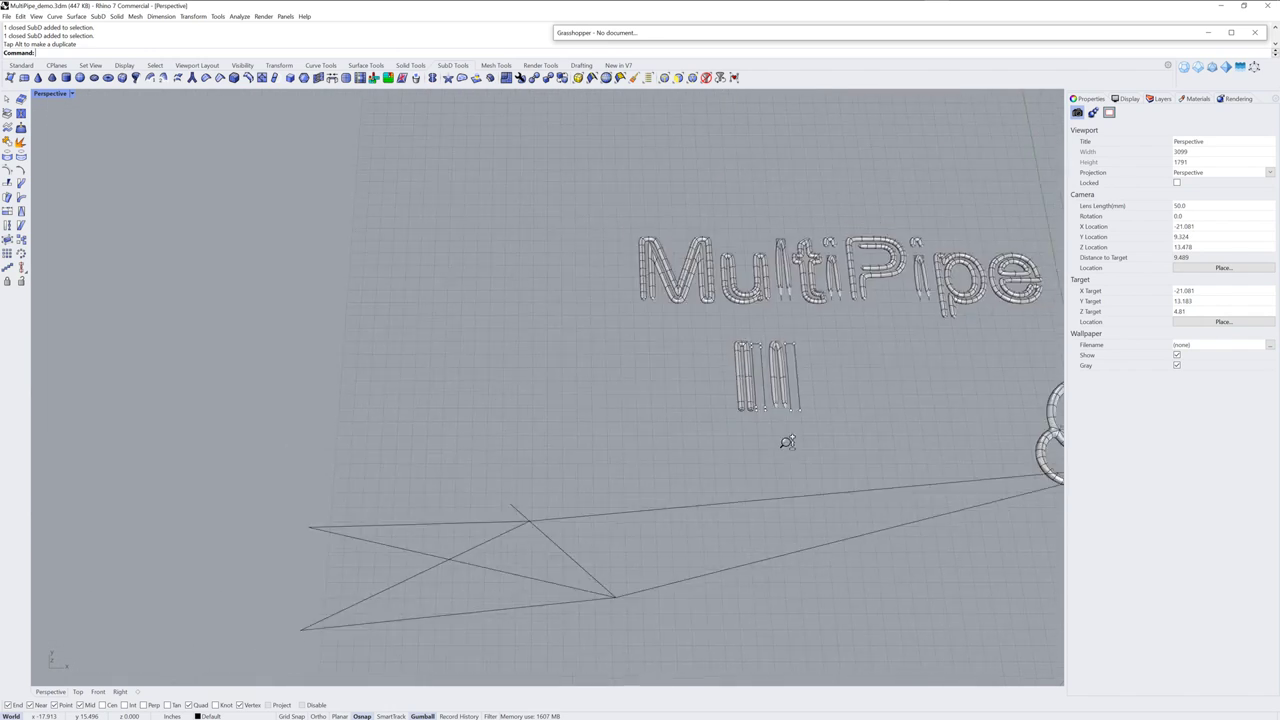
right_click_drag(575, 447, 492, 515)
Select all eight lines of the triangular frame
scroll(444, 494, "up", 5)
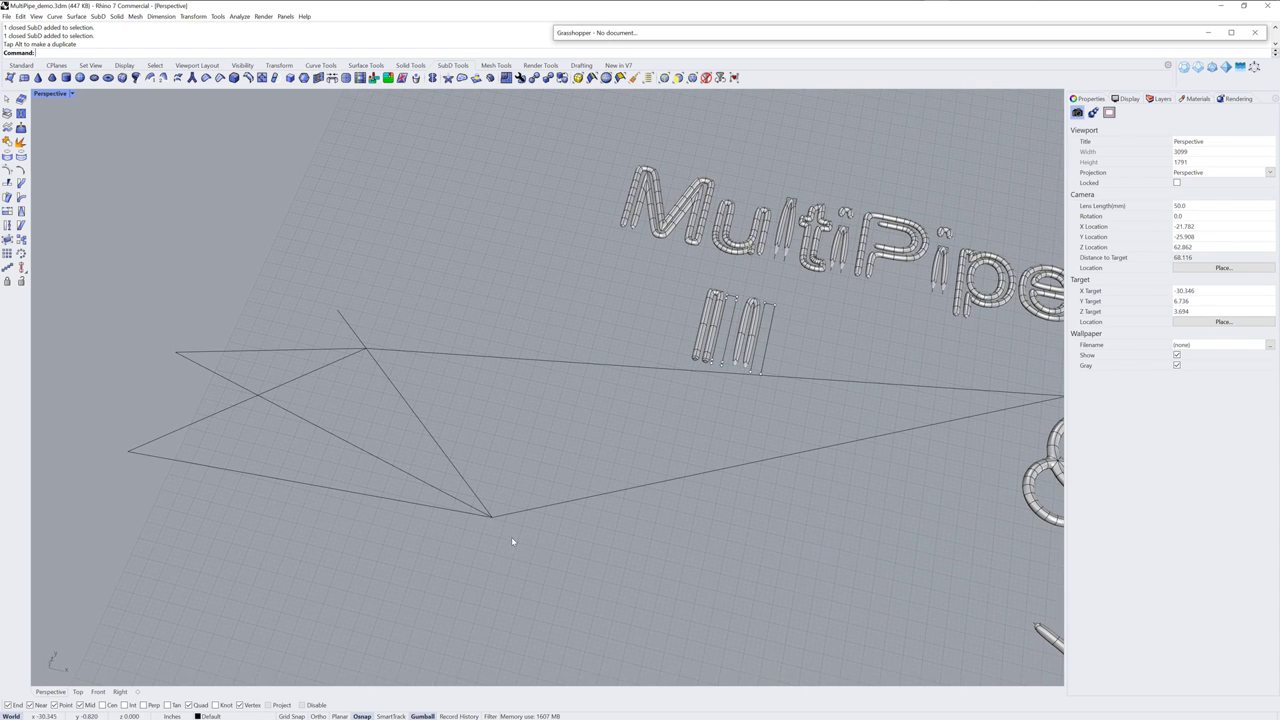
left_click(418, 421)
left_click(352, 328)
left_click(300, 378)
left_click(326, 440)
left_click(451, 559)
left_click_drag(373, 386, 373, 386)
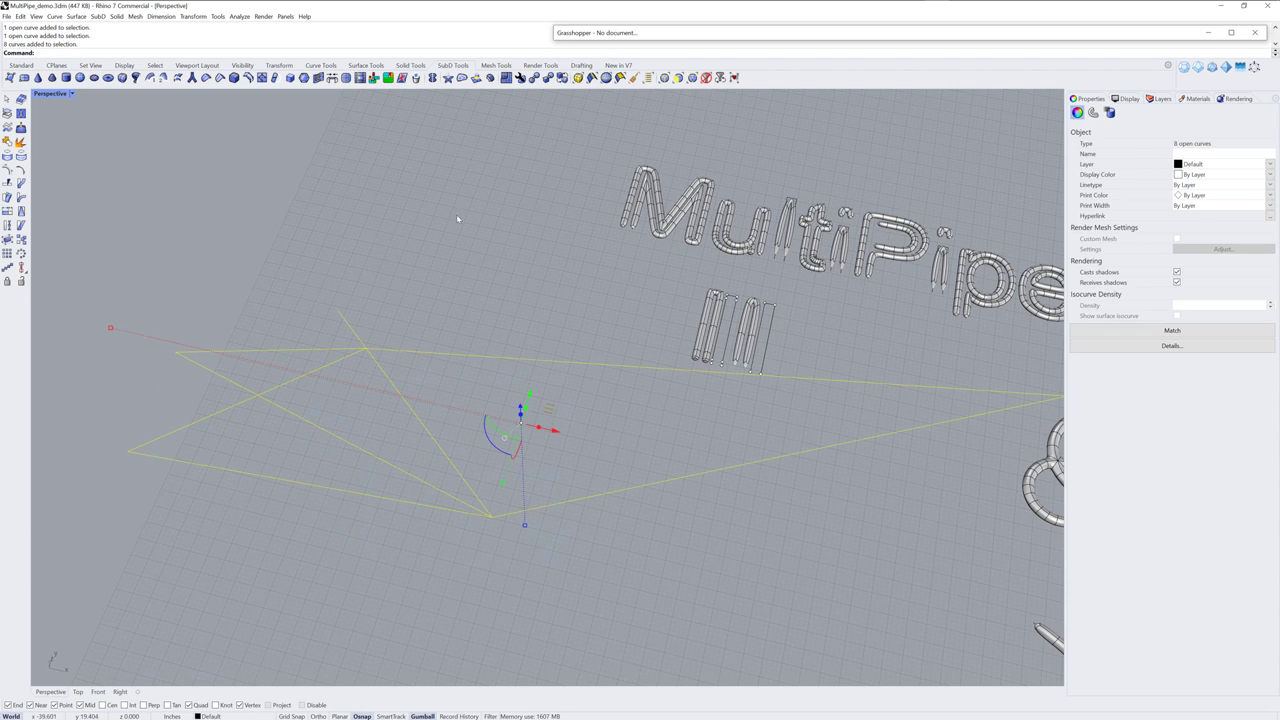
Repeat MultiPipe on the frame lines with radius 0.5 and end caps off
right_click(451, 215)
left_click(470, 222)
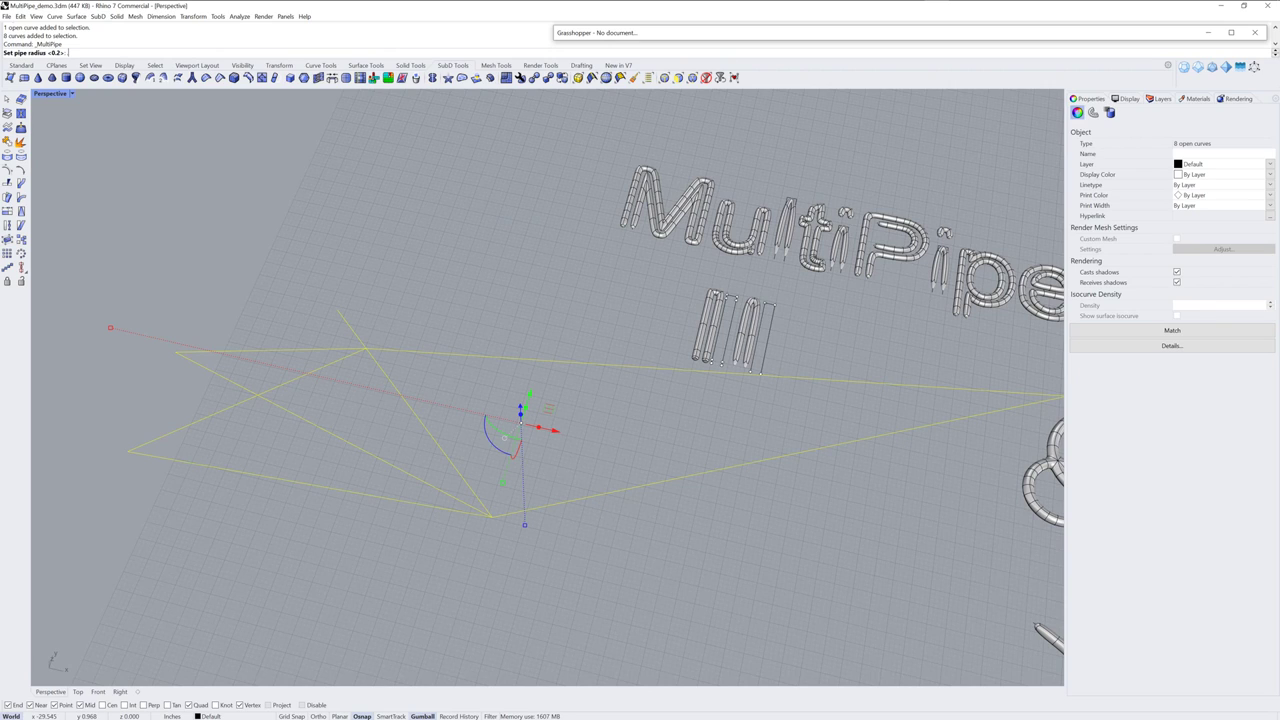
key("Return")
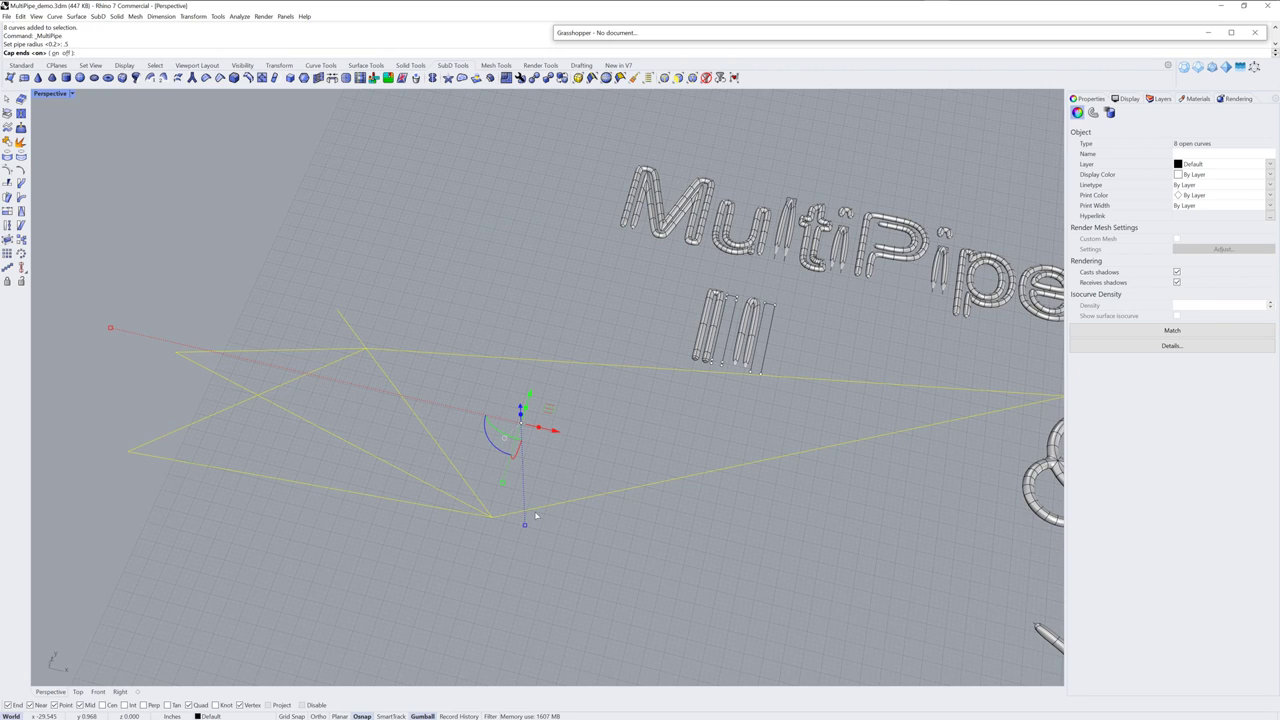
left_click(66, 54)
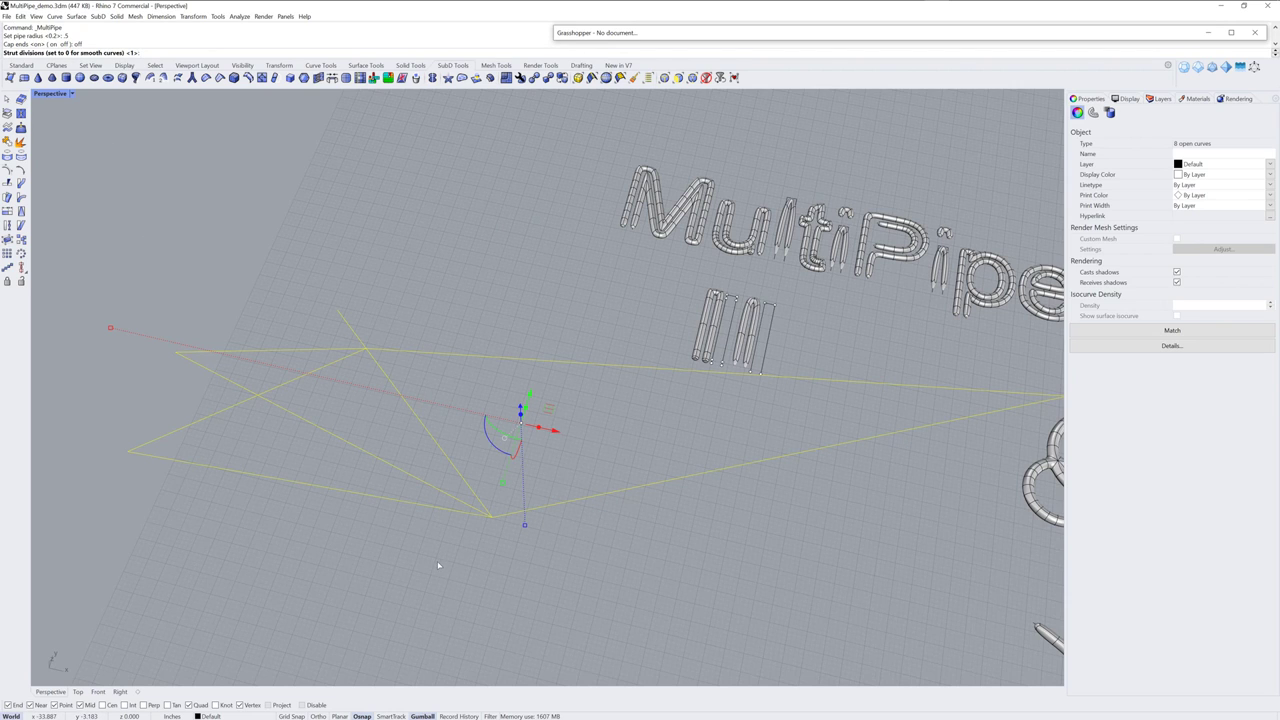
key("Return")
key("Escape")
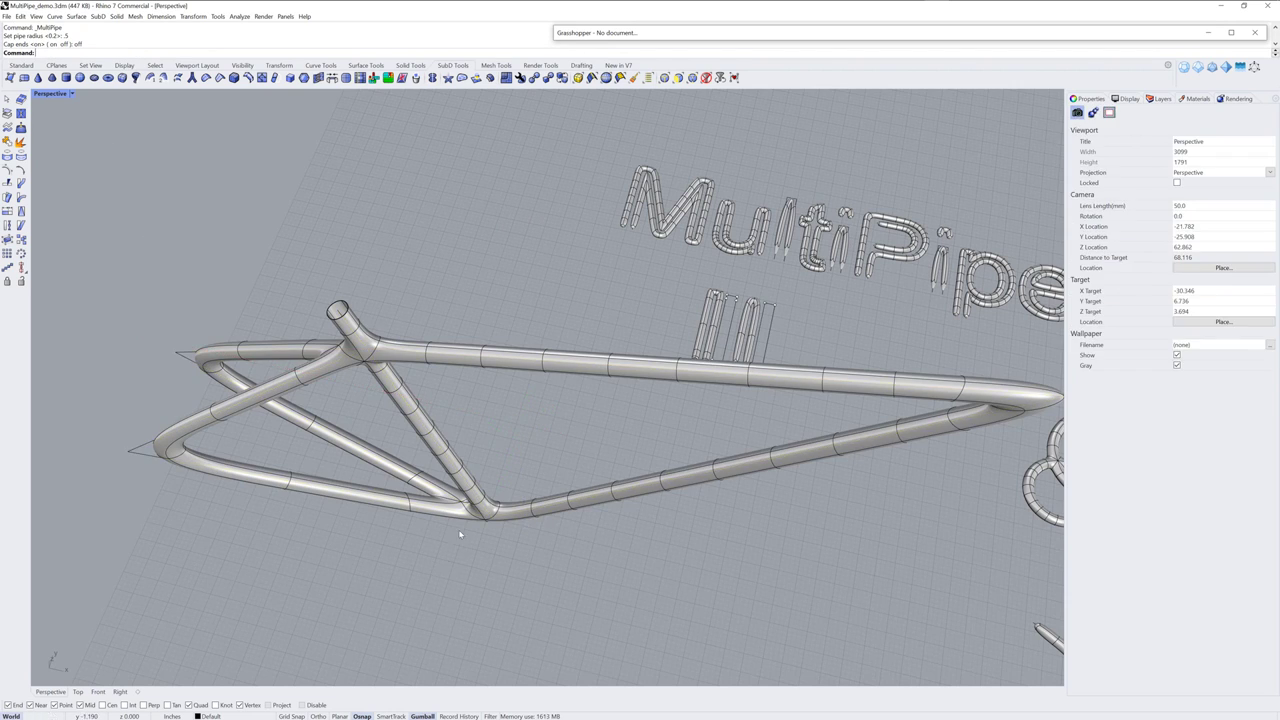
Select several SubD edges near the tube junction and scale them to widen the tubes
right_click_drag(465, 526, 556, 503)
scroll(556, 503, "up", 8)
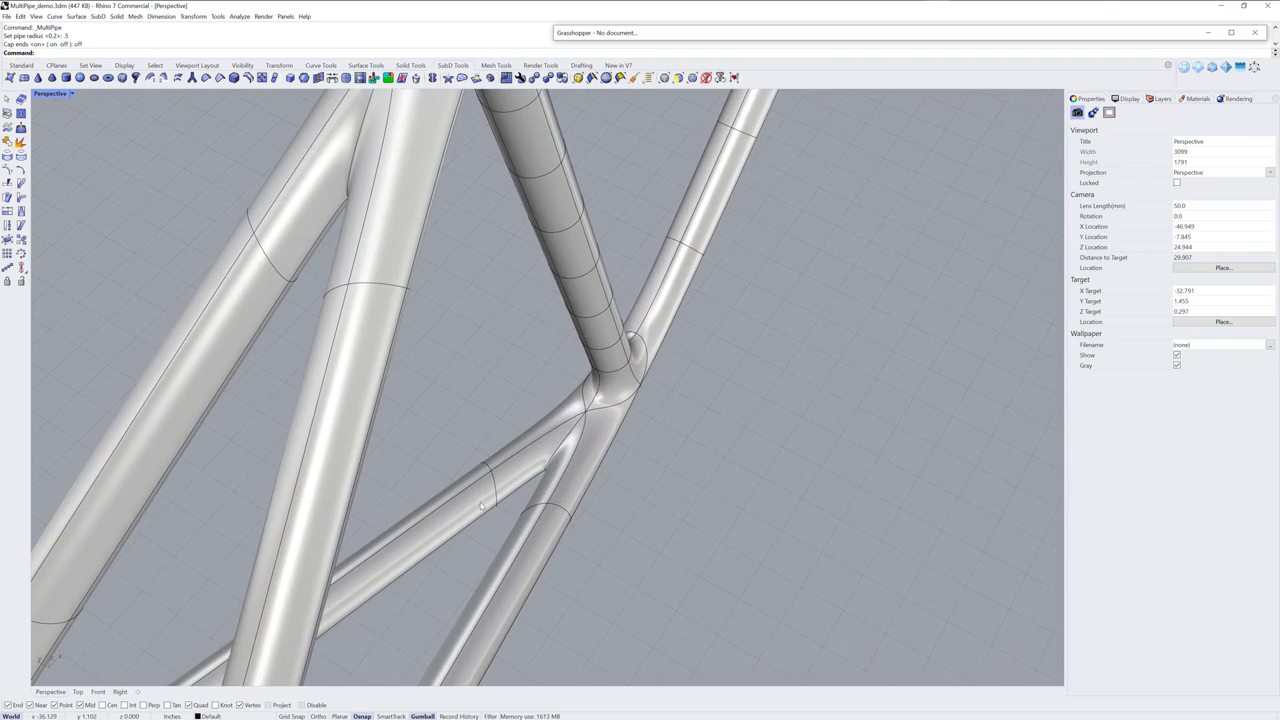
scroll(480, 503, "down", 5)
scroll(486, 490, "up", 5)
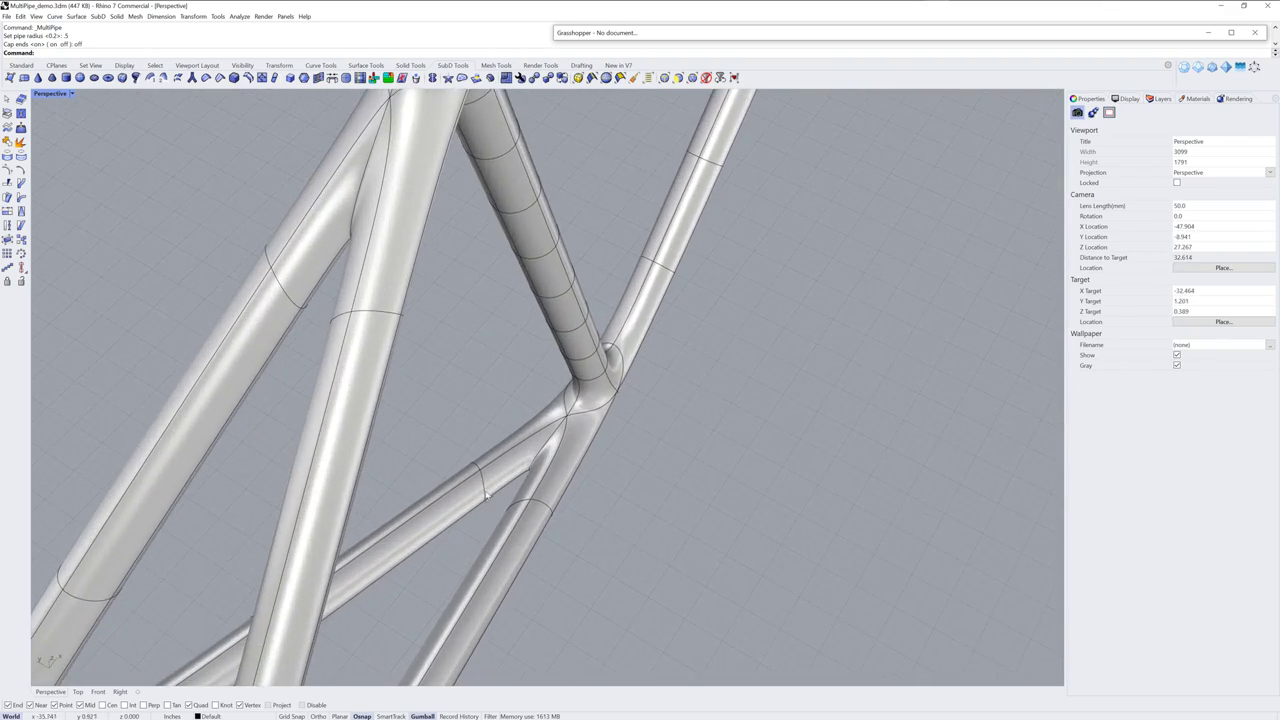
left_click(507, 487, "ctrl+shift")
right_click_drag(507, 487, 397, 366)
scroll(525, 476, "up", 4)
left_click(544, 466, "ctrl+shift")
scroll(544, 466, "up", 3)
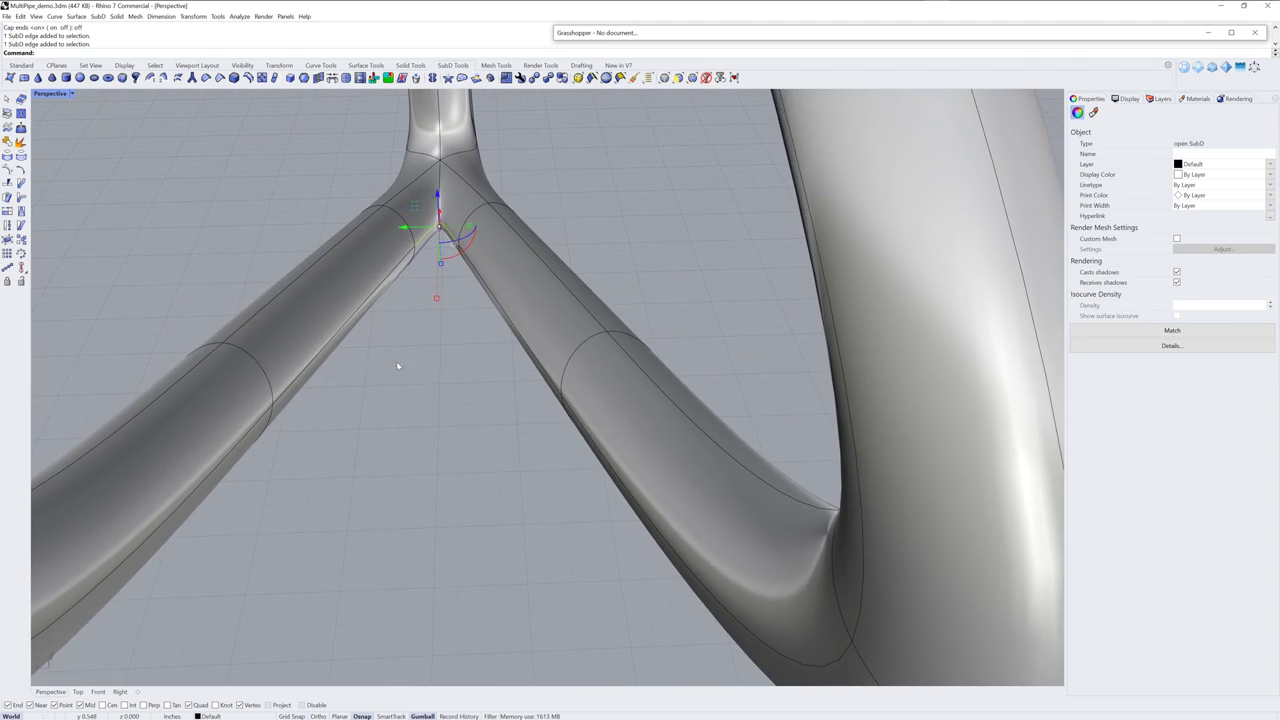
left_click(339, 335, "ctrl+shift")
left_click(258, 428, "ctrl+shift")
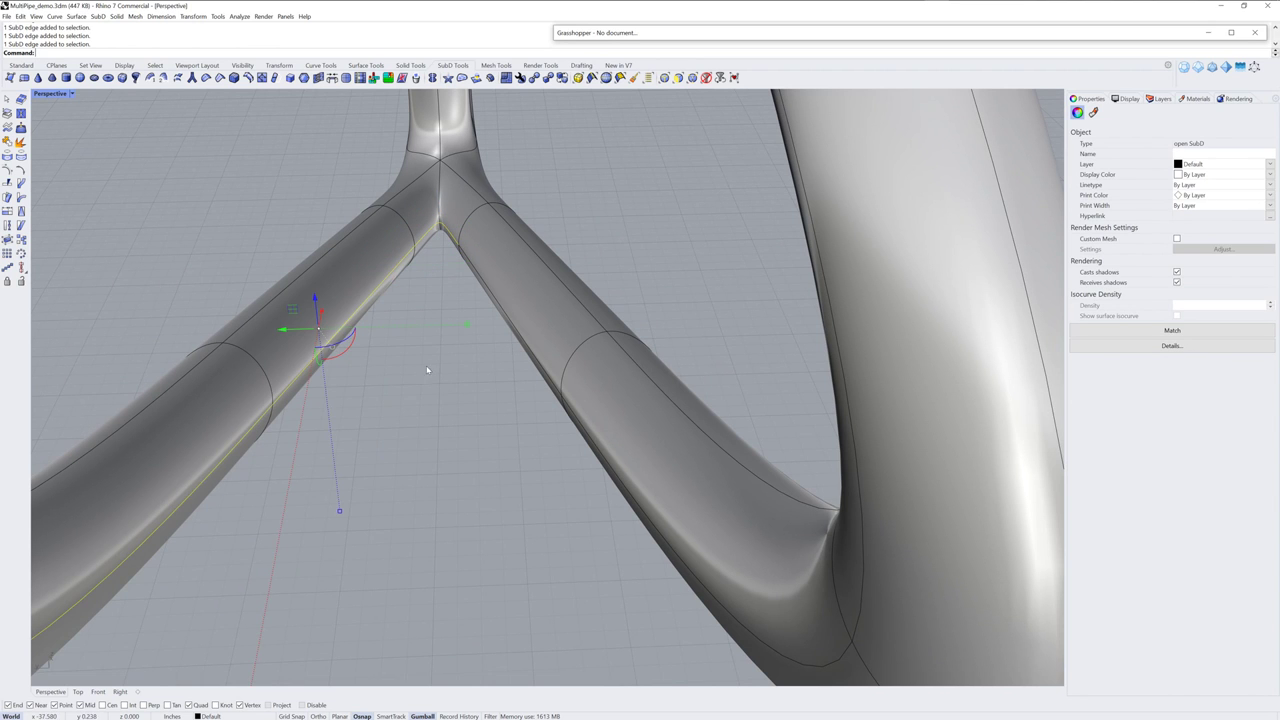
left_click(512, 327, "ctrl+shift")
right_click_drag(585, 432, 525, 435)
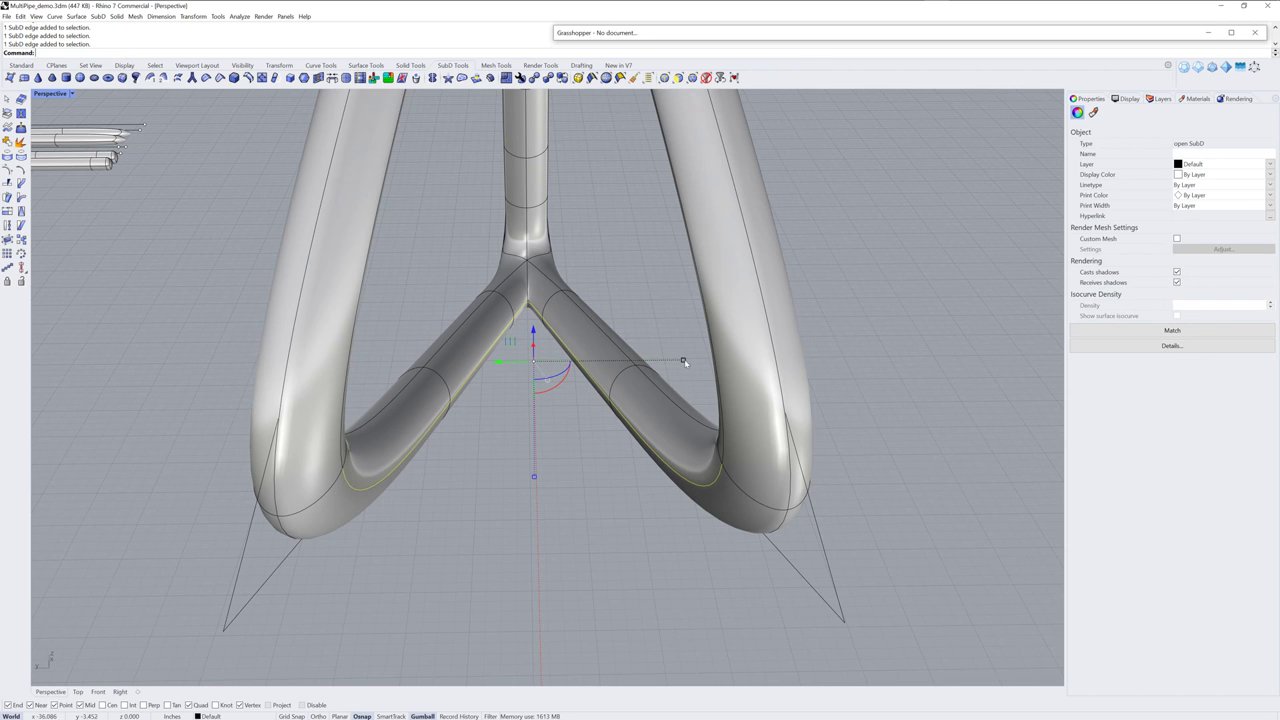
left_click_drag(683, 360, 715, 371)
left_click(538, 354)
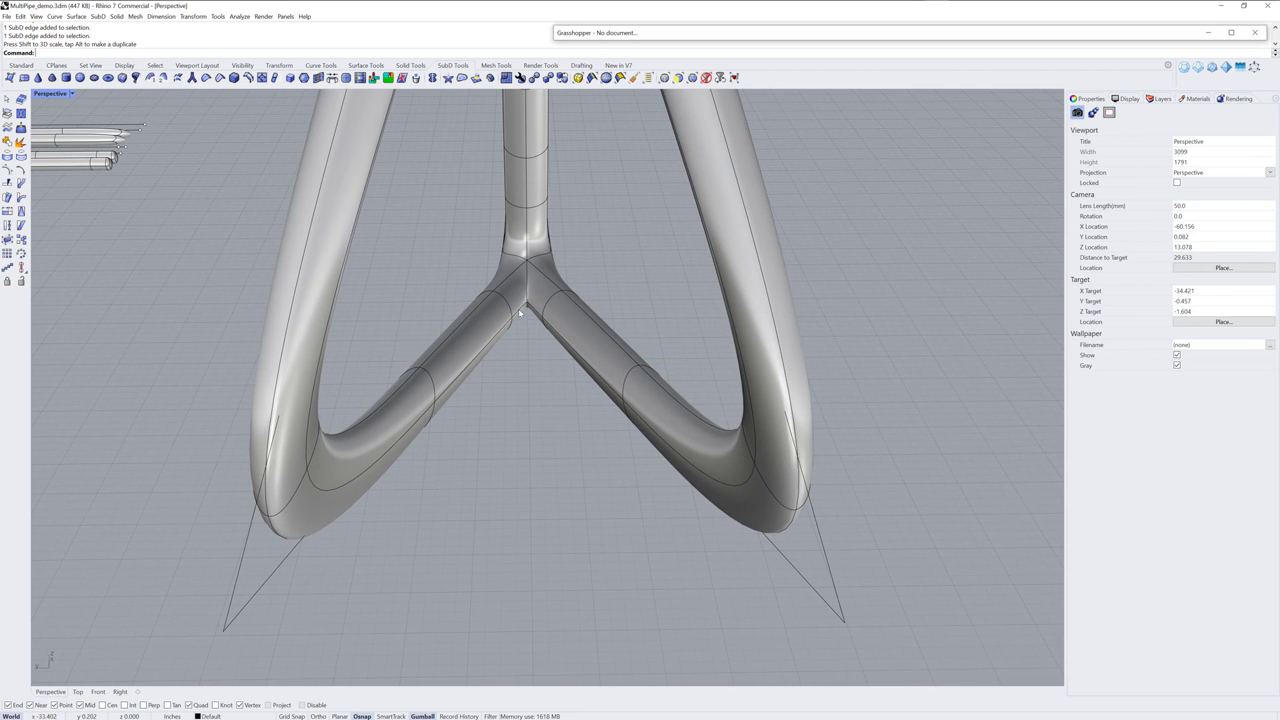
Scale edges at the junction and on both branches to reshape the tubes
left_click(528, 306, "ctrl+shift")
scroll(537, 320, "up", 4)
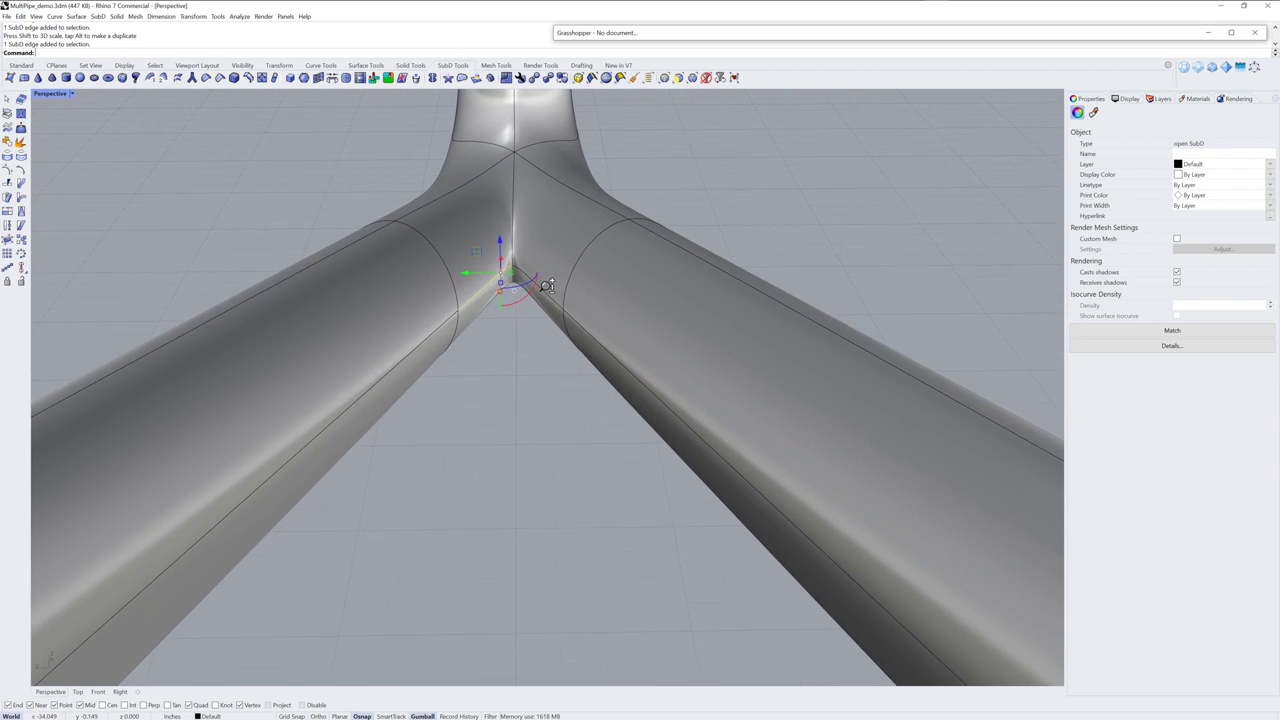
left_click(514, 280, "ctrl+shift")
left_click_drag(577, 274, 297, 321)
scroll(523, 349, "down", 5)
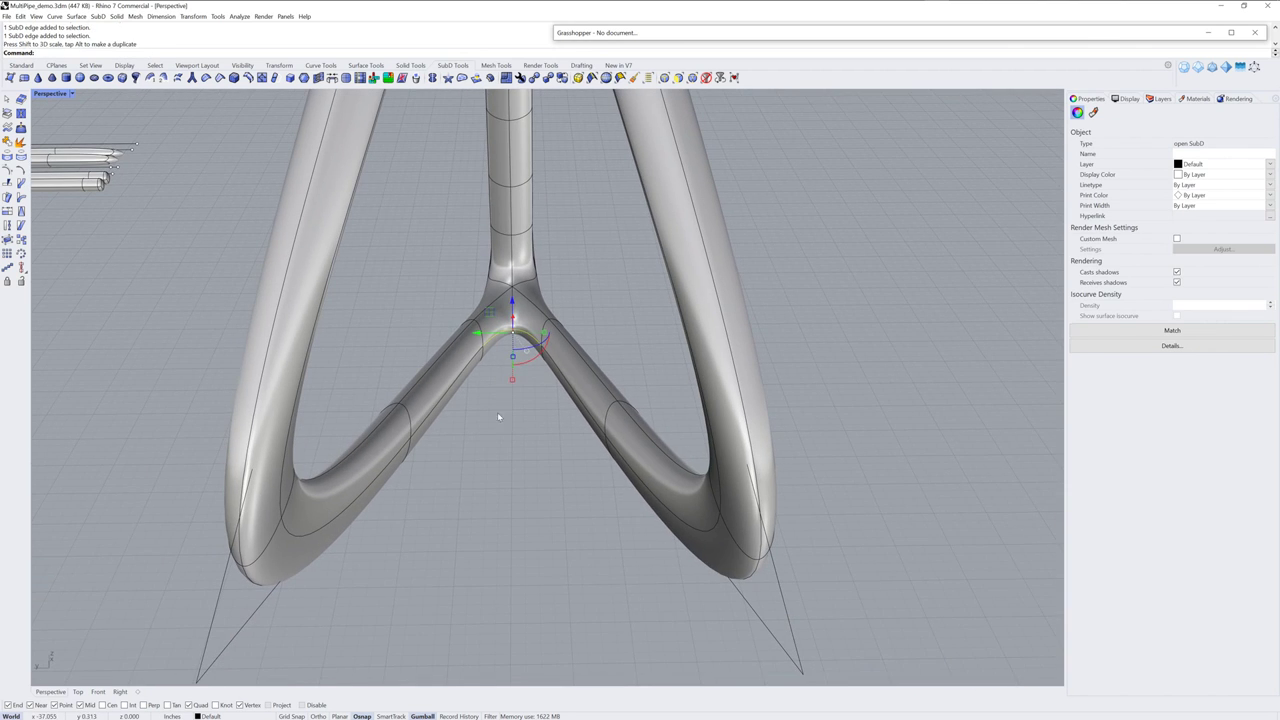
key("Escape")
left_click(450, 385, "ctrl+shift")
left_click(571, 401, "ctrl+shift")
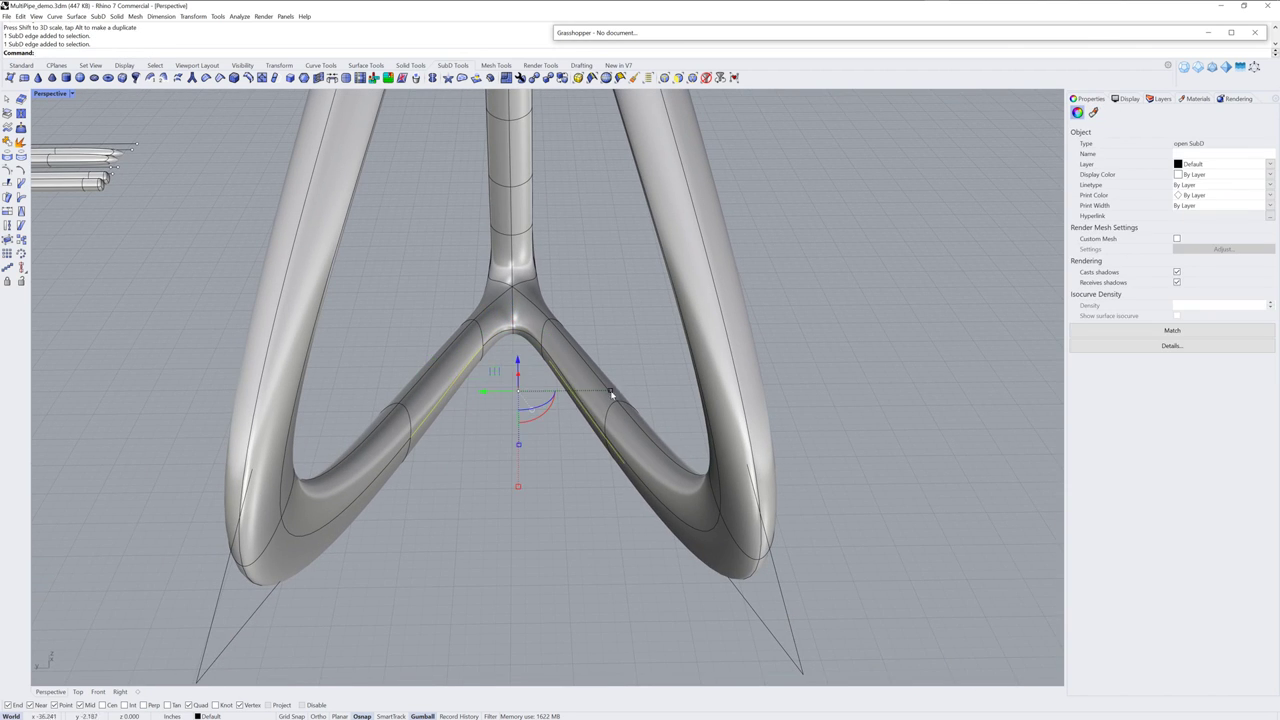
left_click(580, 415, "ctrl+shift")
left_click(600, 375, "ctrl+shift")
mouse_move(600, 377)
left_mouse_down()
mouse_move(588, 373)
mouse_move(620, 381)
left_mouse_up()
left_click(517, 463)
Delete the edge loop on both the left and right tubes below the junction
scroll(409, 413, "up", 3)
scroll(409, 413, "up", 2)
double_click(396, 417, "ctrl+shift")
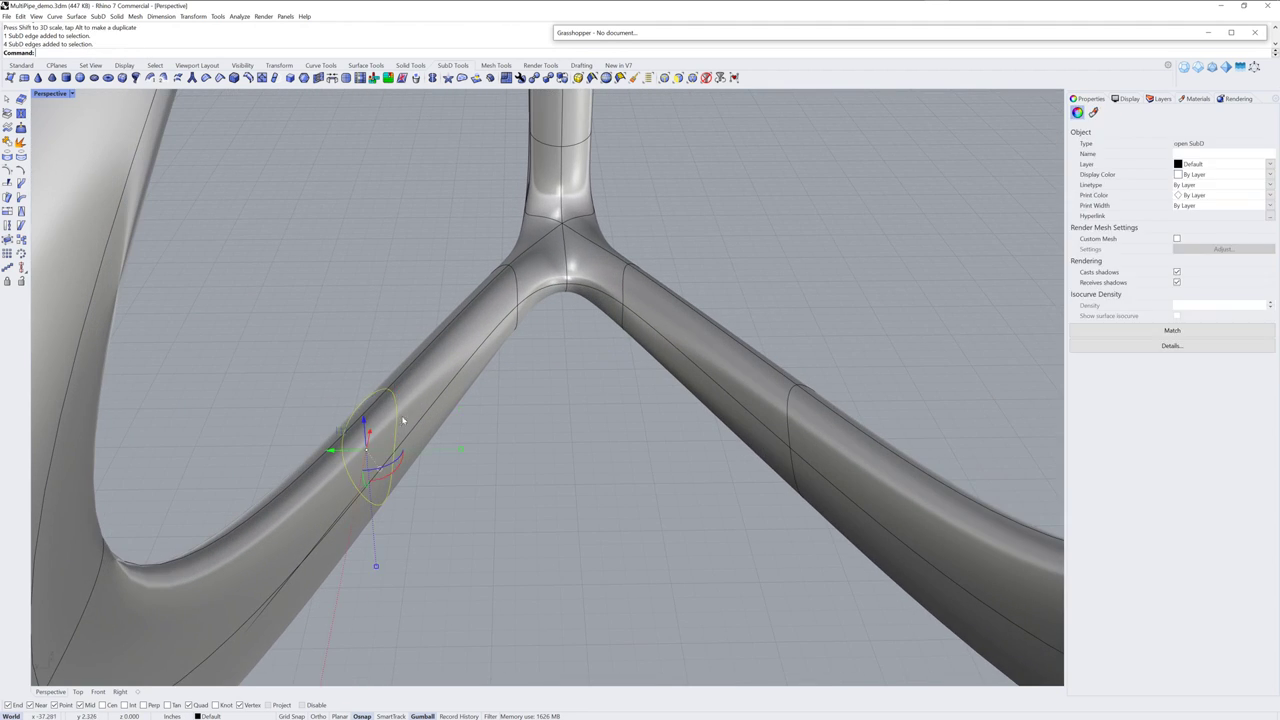
double_click(789, 424, "ctrl+shift")
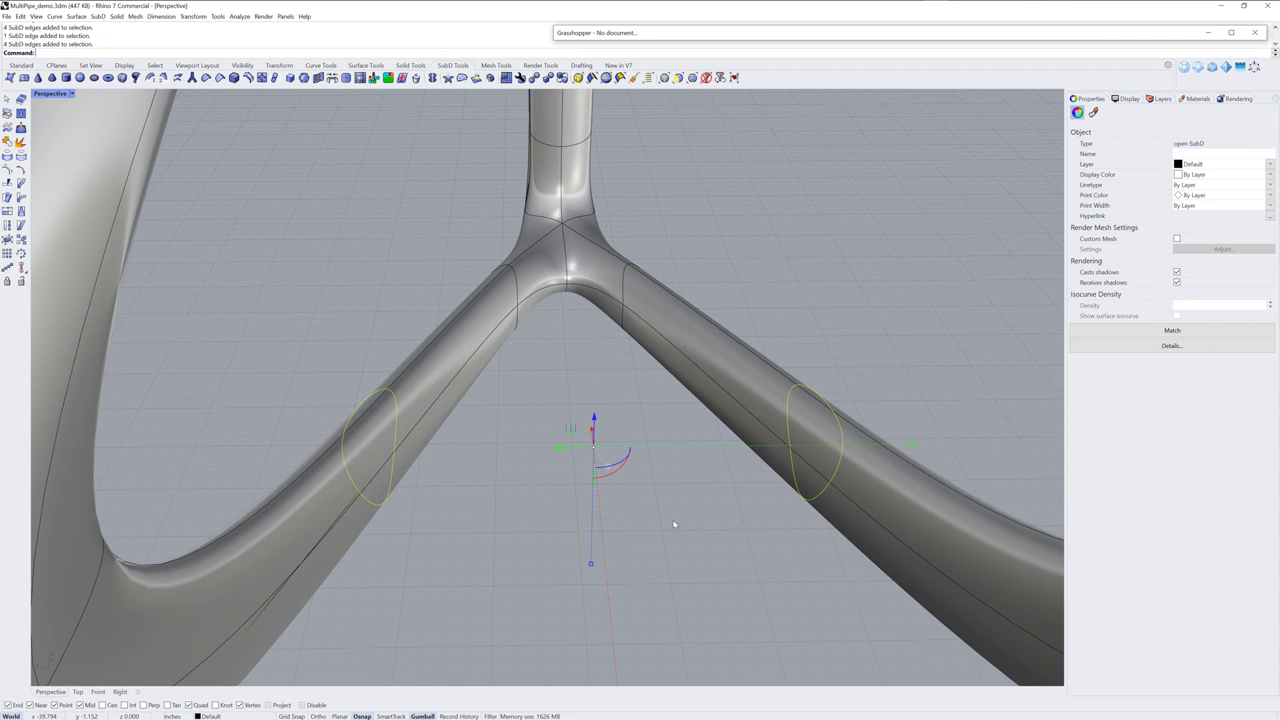
key("Delete")
Orbit and pan to the wireframe icosahedron, zoom in and pick its overlapping edge curves
scroll(529, 429, "down", 5)
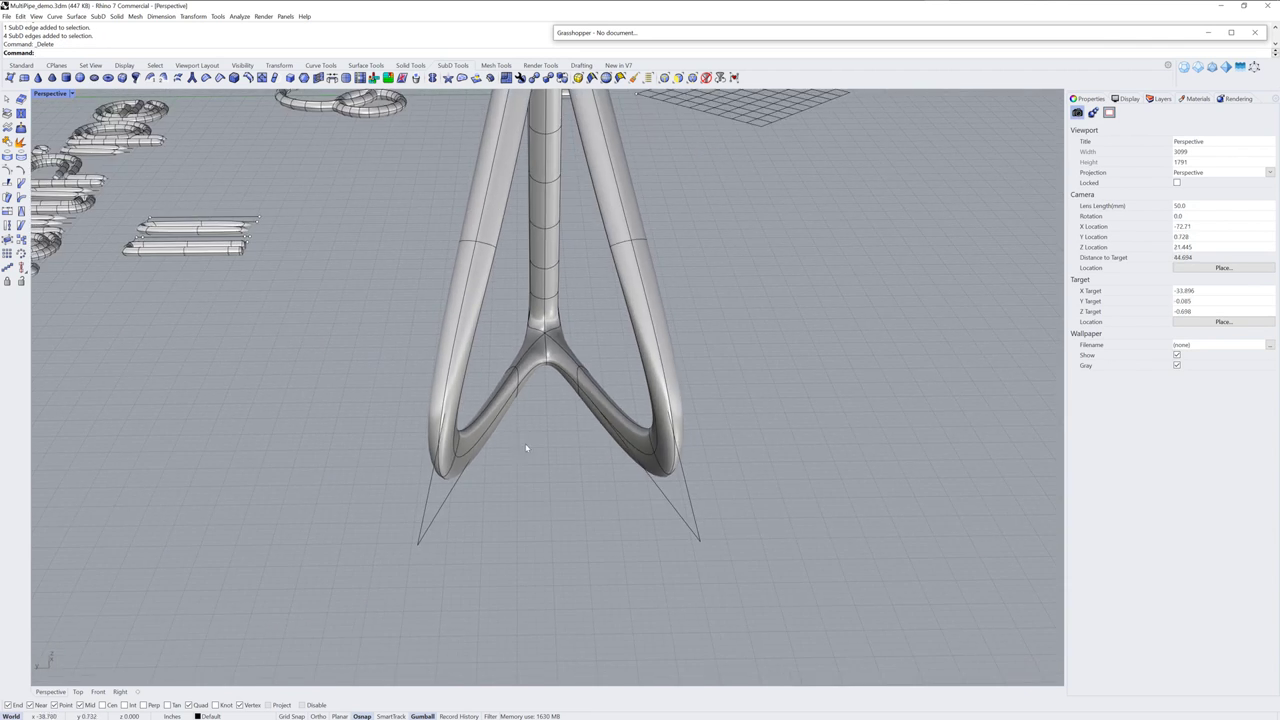
right_click_drag(528, 442, 474, 551)
scroll(474, 551, "down", 4)
right_click_drag(644, 440, 426, 535)
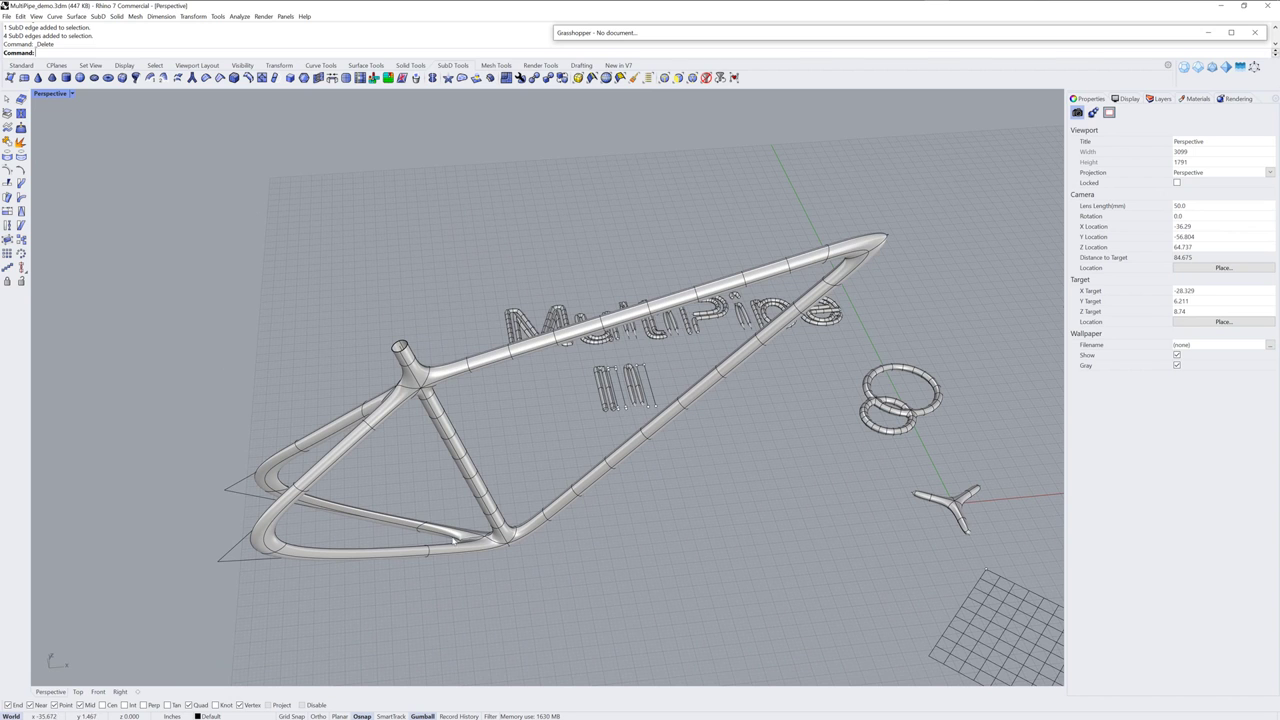
scroll(454, 543, "up", 5)
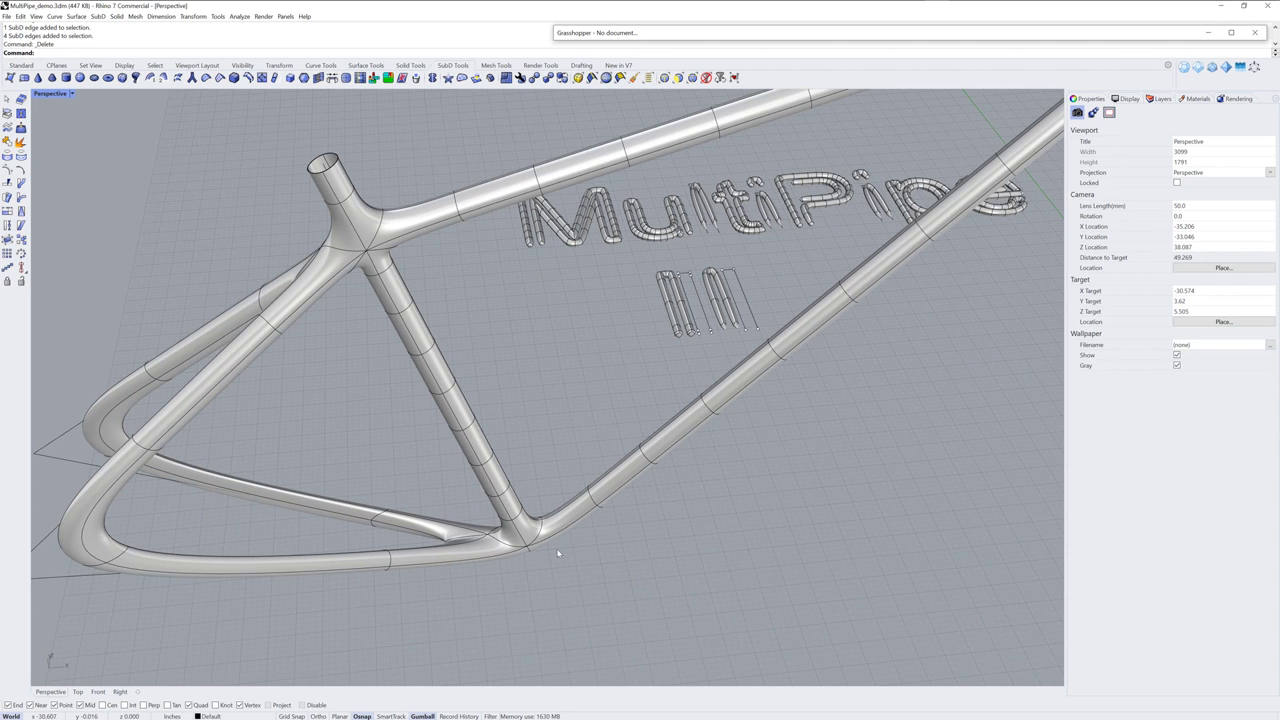
scroll(530, 568, "down", 9)
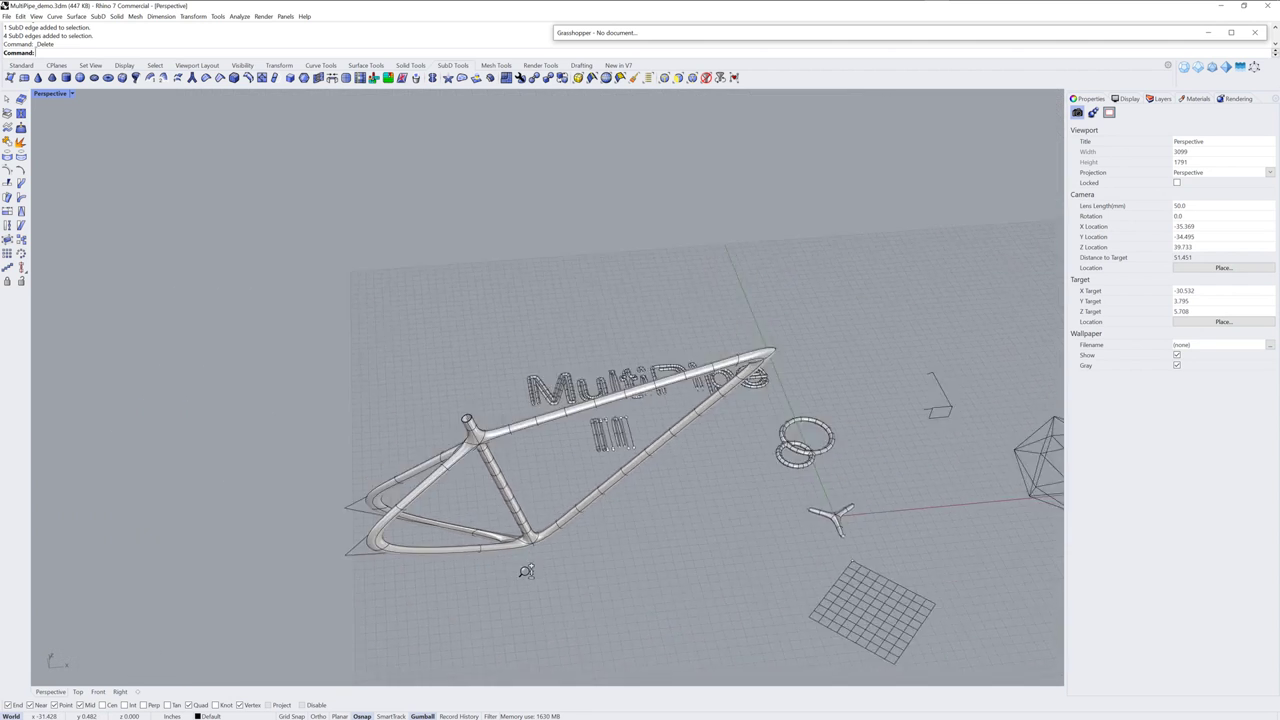
right_click_drag(527, 574, 683, 374)
scroll(700, 330, "up", 15)
left_click(668, 395)
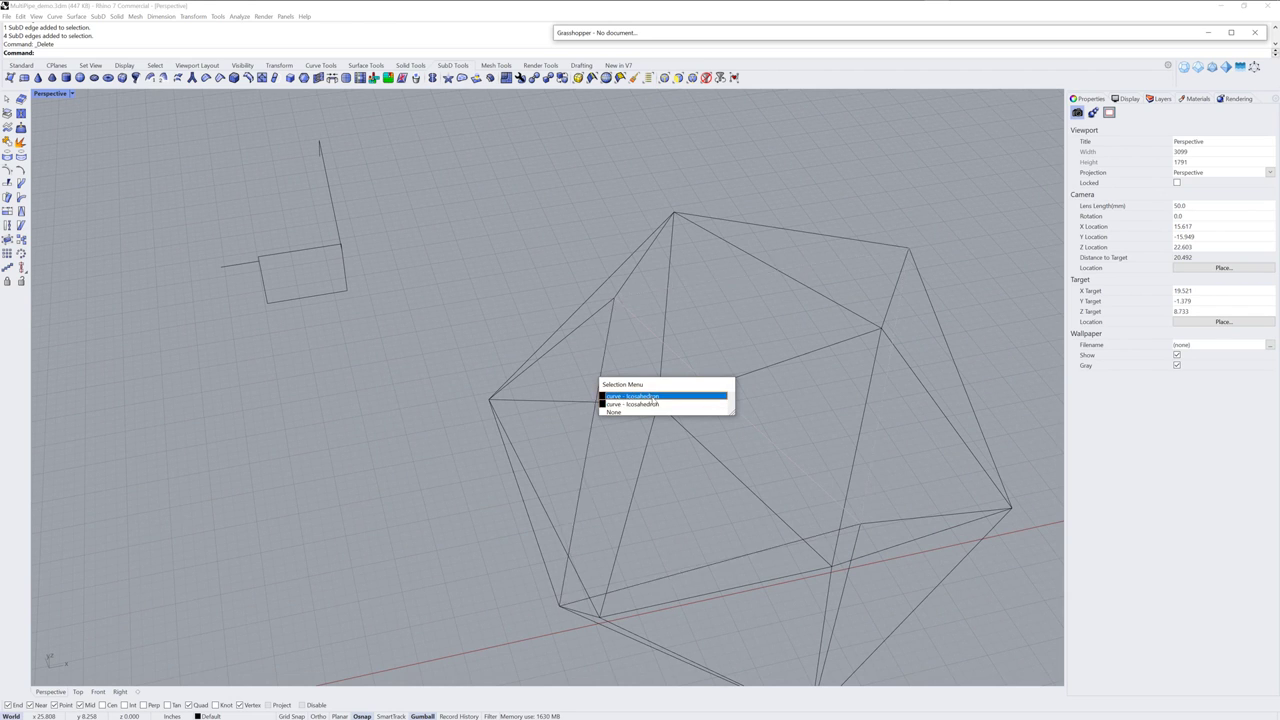
Pipe all 20 icosahedron curves at radius 0.3, keeping the default cap and strut settings
left_click(622, 389)
left_click(602, 386)
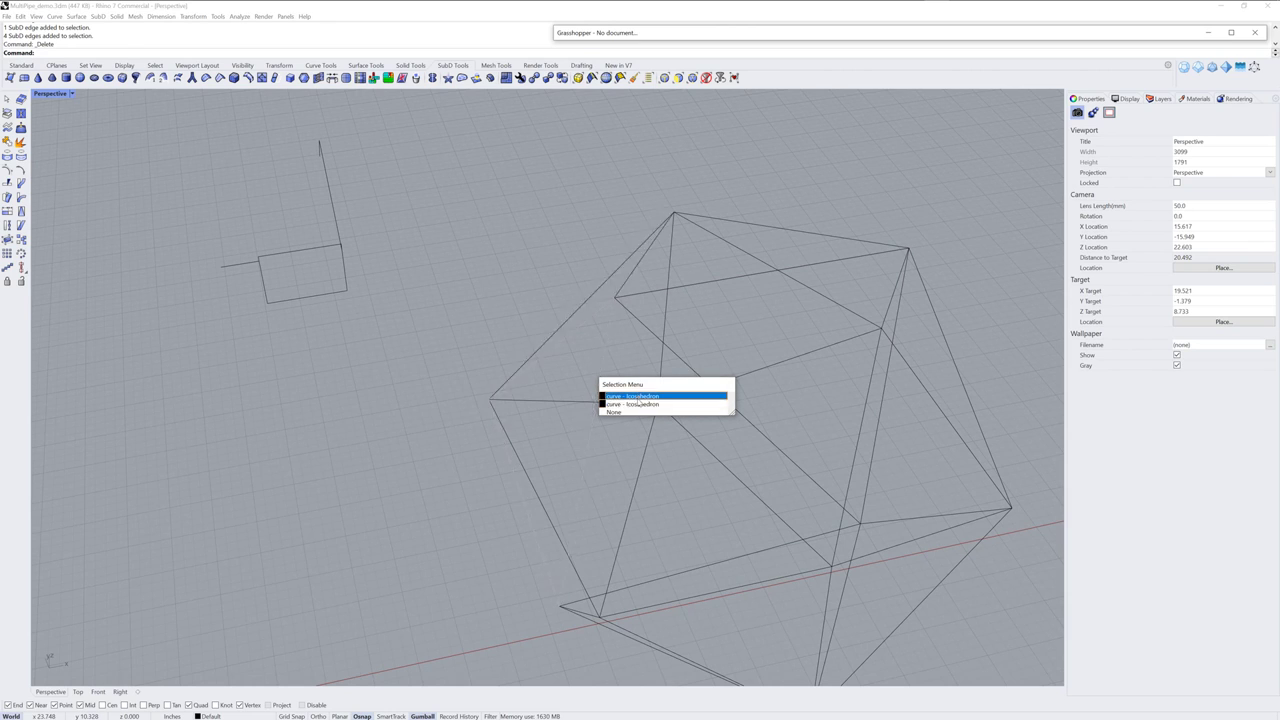
scroll(597, 391, "down", 5)
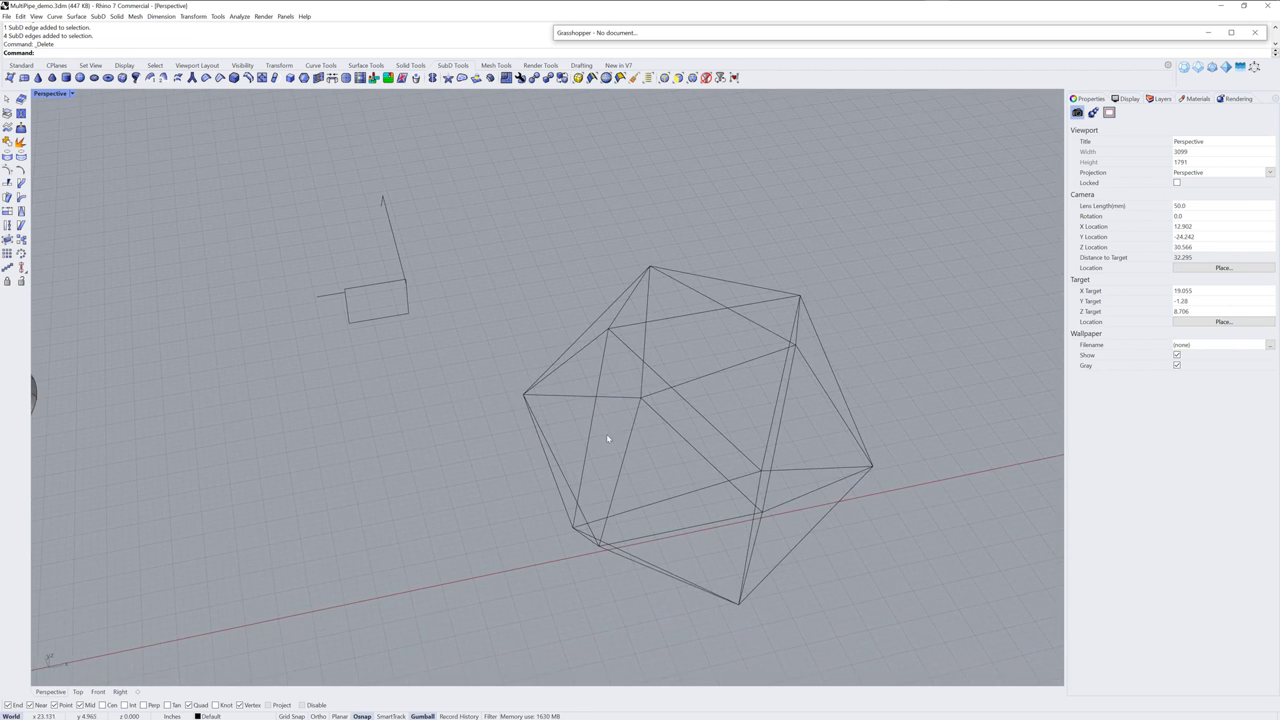
left_click_drag(414, 186, 870, 625)
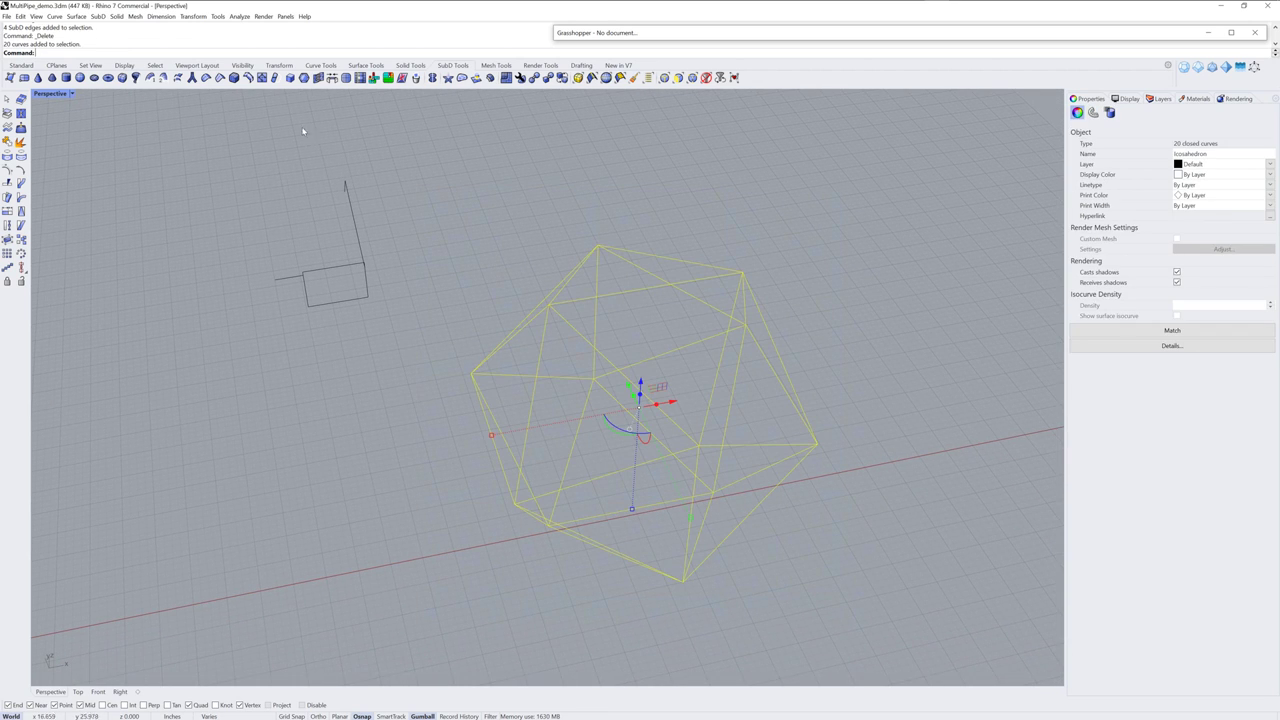
left_click(193, 78)
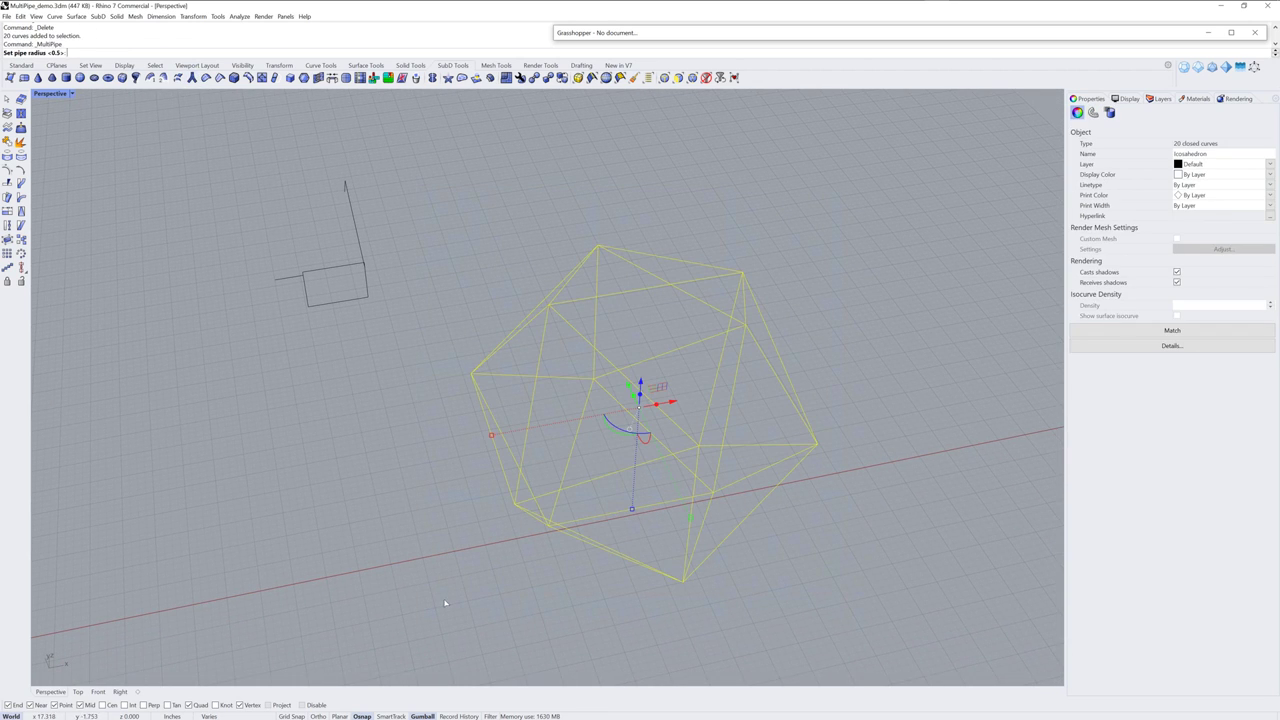
type(".3")
key("Return")
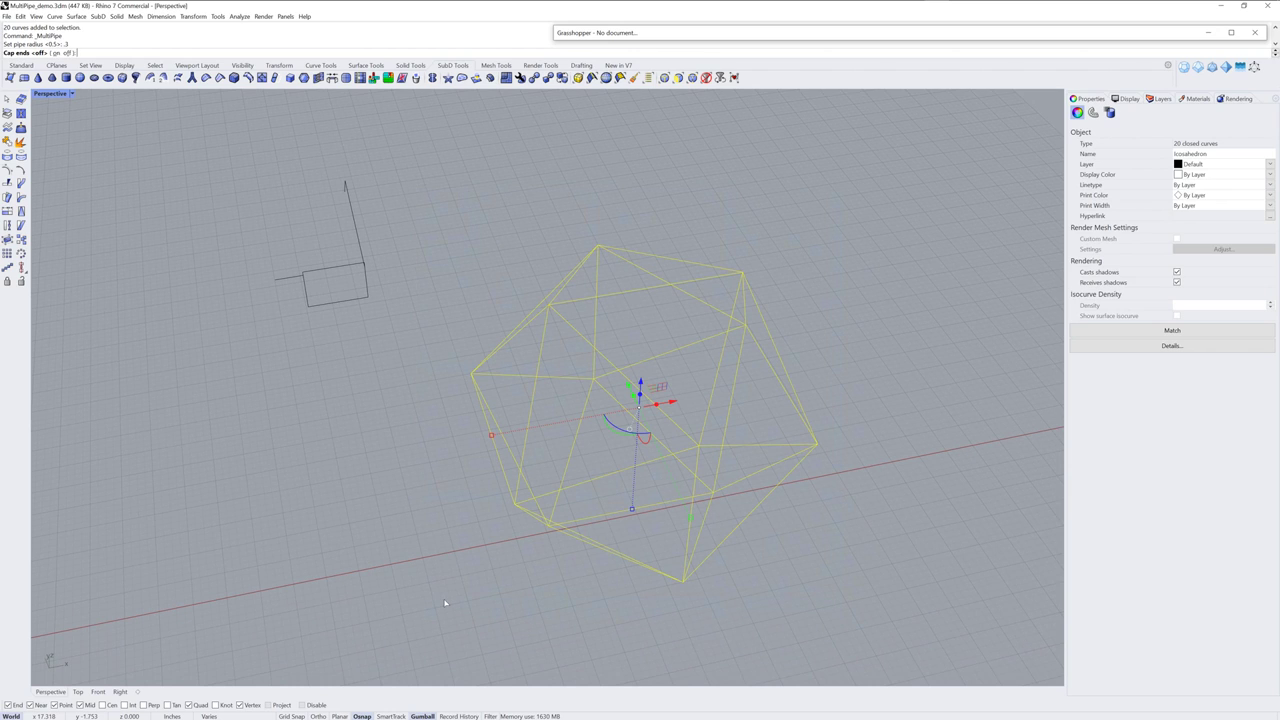
key("Return")
key("Return")
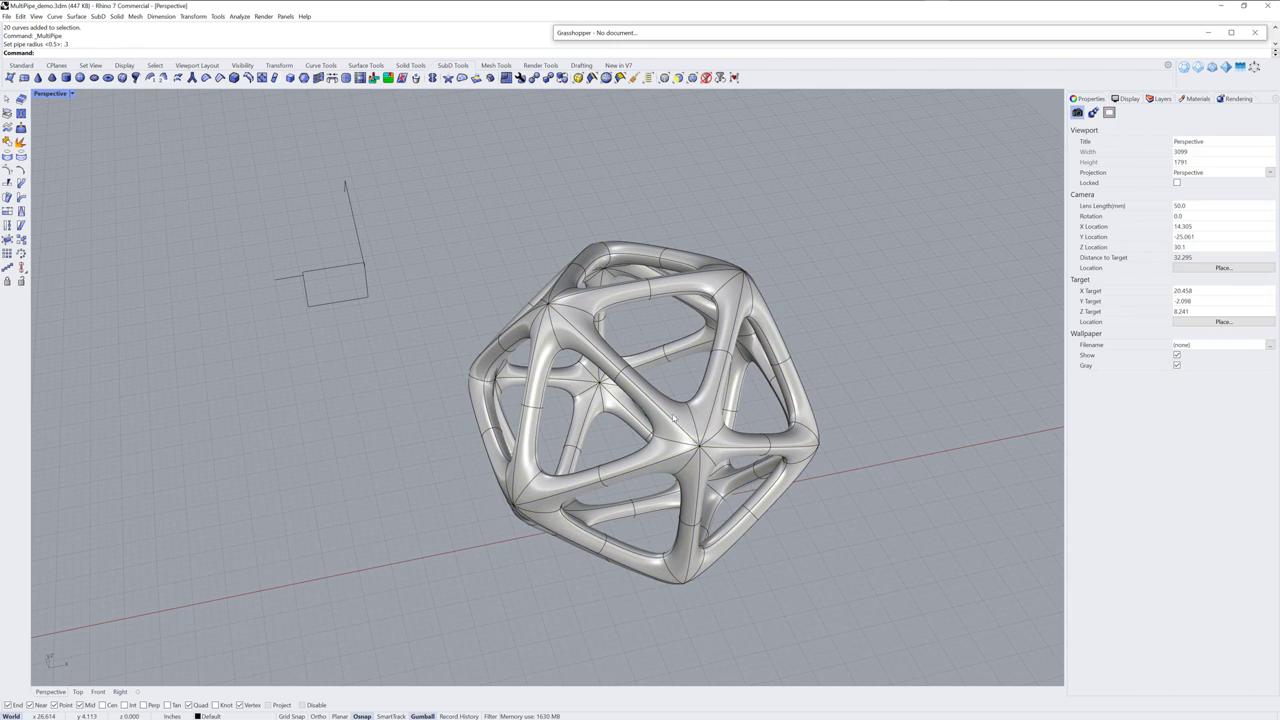
Drag the SubD pipe lattice to the right of the wireframe icosahedron, then deselect it
left_click(674, 418)
left_click_drag(674, 418, 840, 514)
left_click(840, 514)
right_click_drag(840, 514, 768, 385)
left_click(768, 385)
key("Escape")
Orbit the scene and briefly select the wireframe icosahedron curve to compare placement
right_click_drag(664, 476, 558, 458)
left_click(638, 398)
left_click(638, 397)
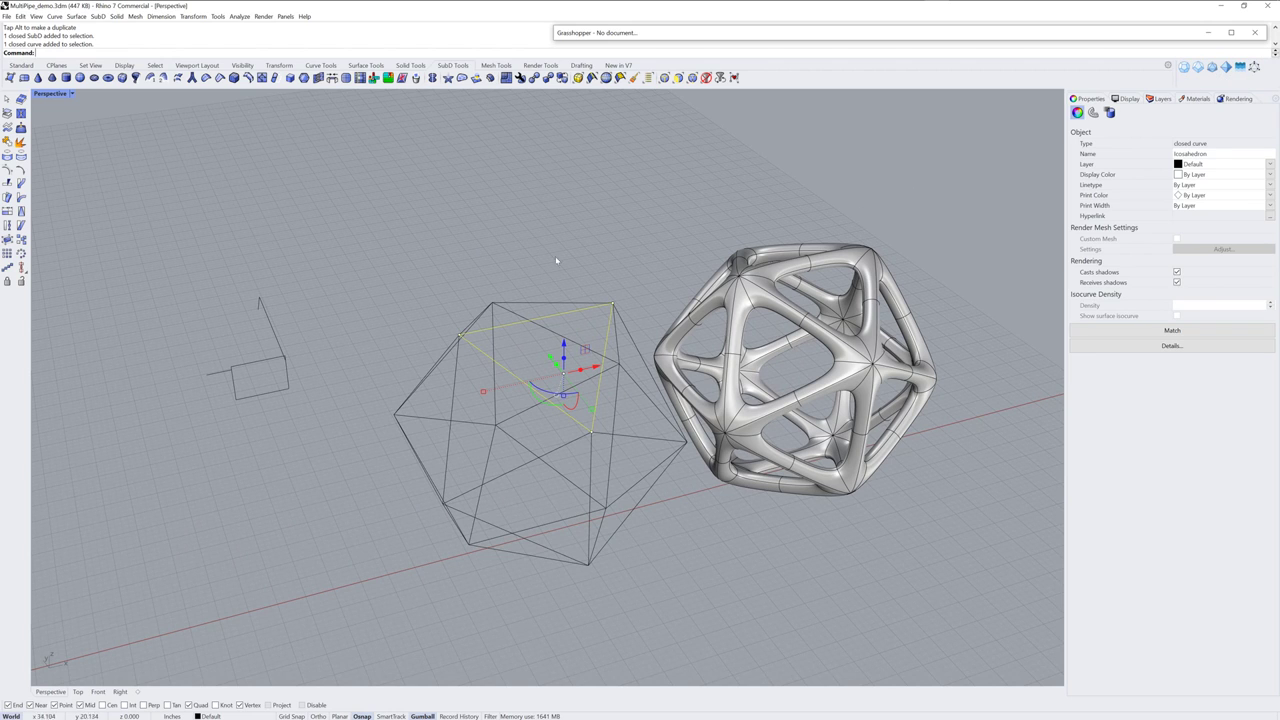
key("Escape")
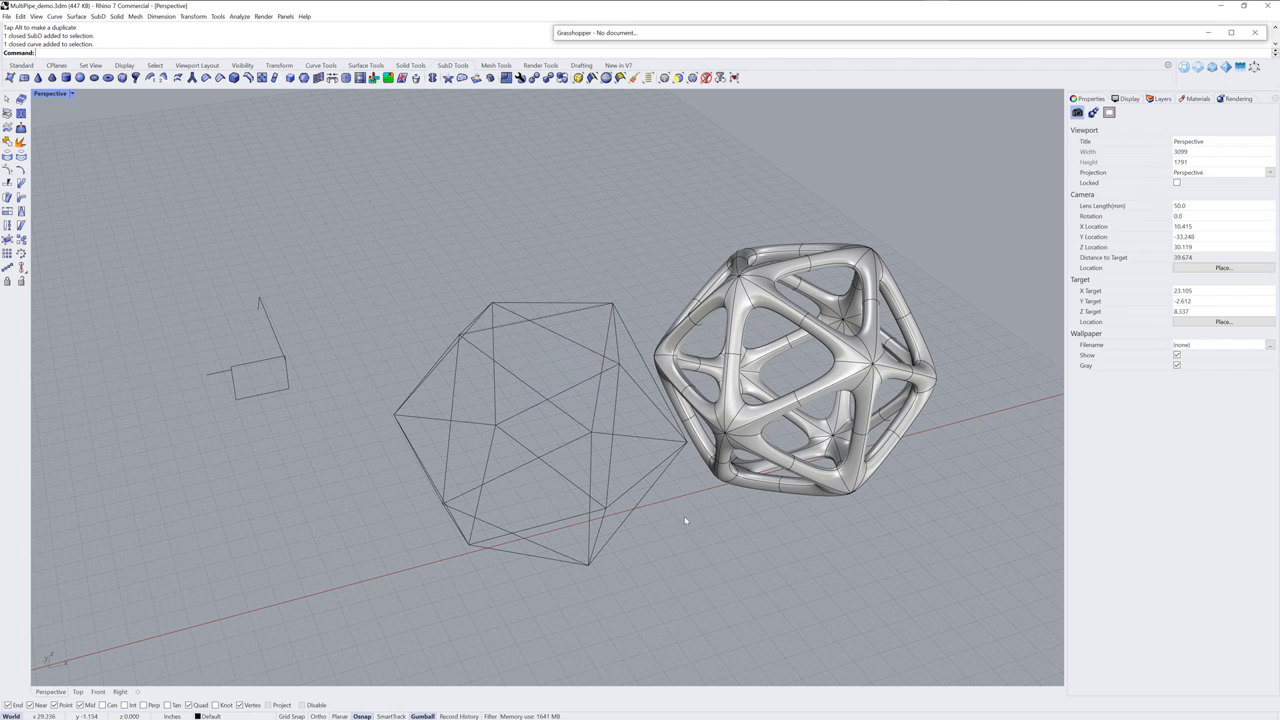
mouse_move(686, 523)
right_mouse_down()
mouse_move(680, 534)
mouse_move(682, 518)
right_mouse_up()
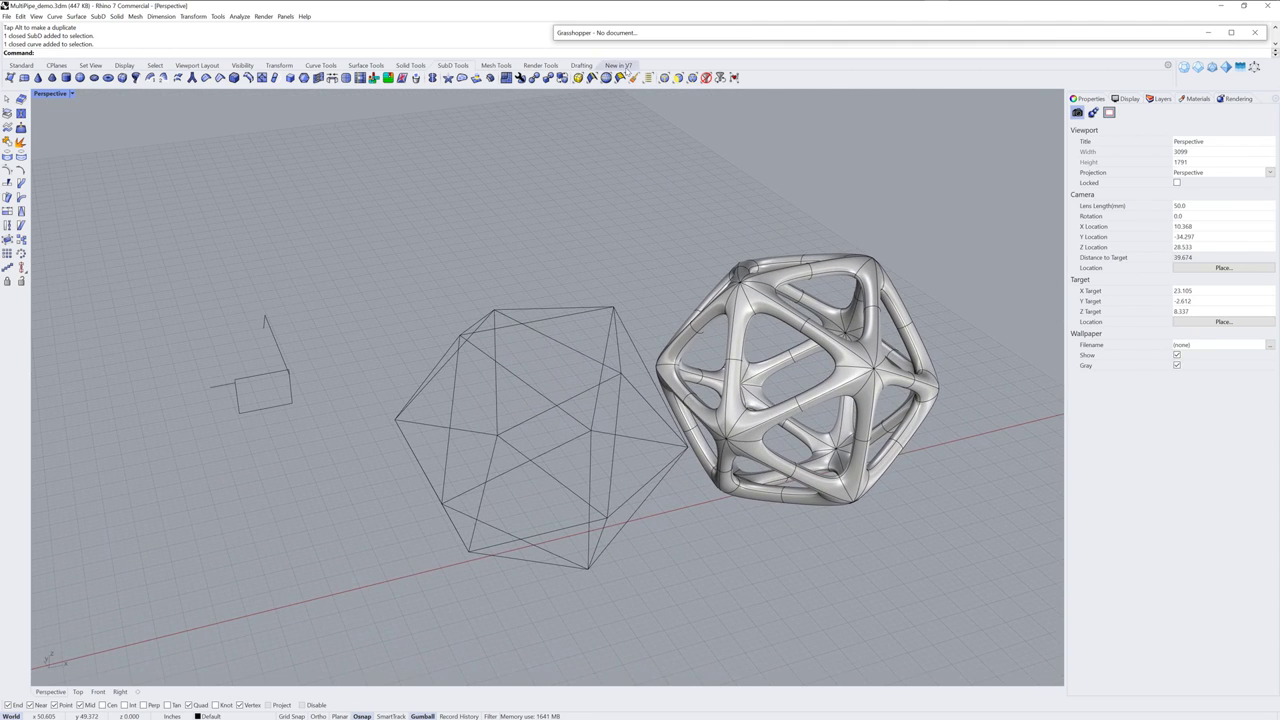
Switch the toolbar to the New in V7 tab and orbit to a higher view of both icosahedra
left_click(618, 65)
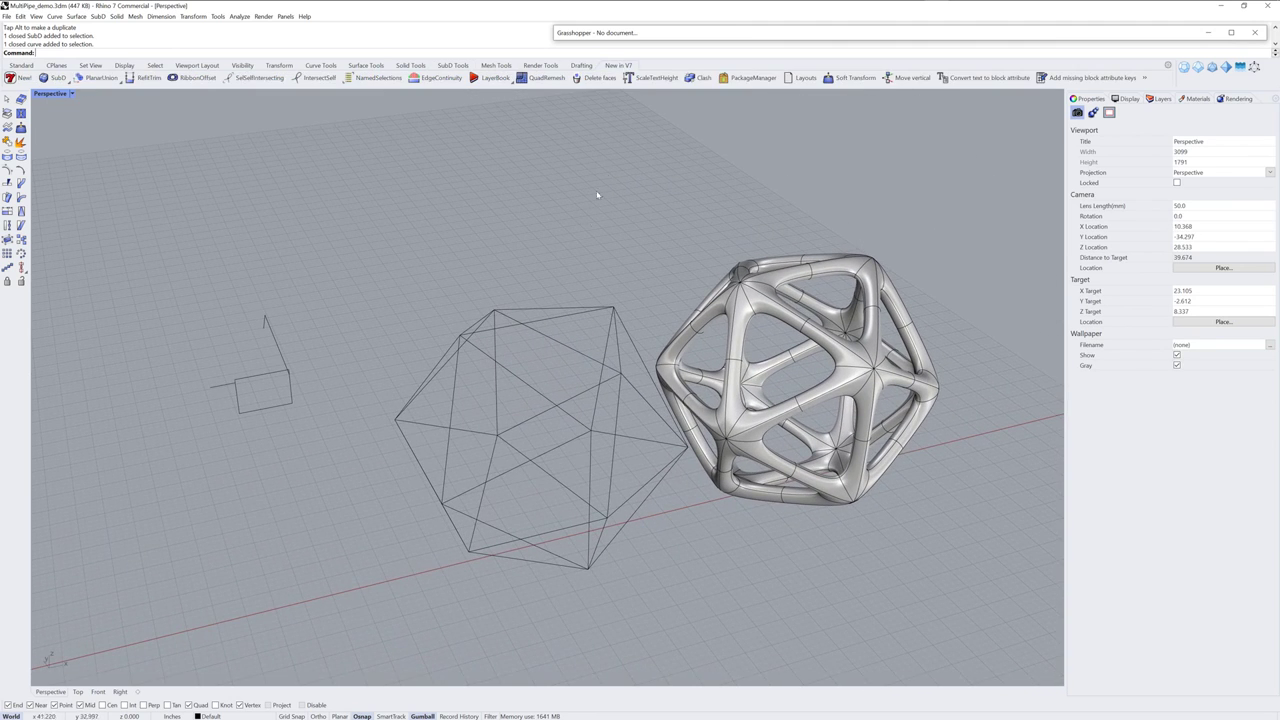
left_click(758, 78)
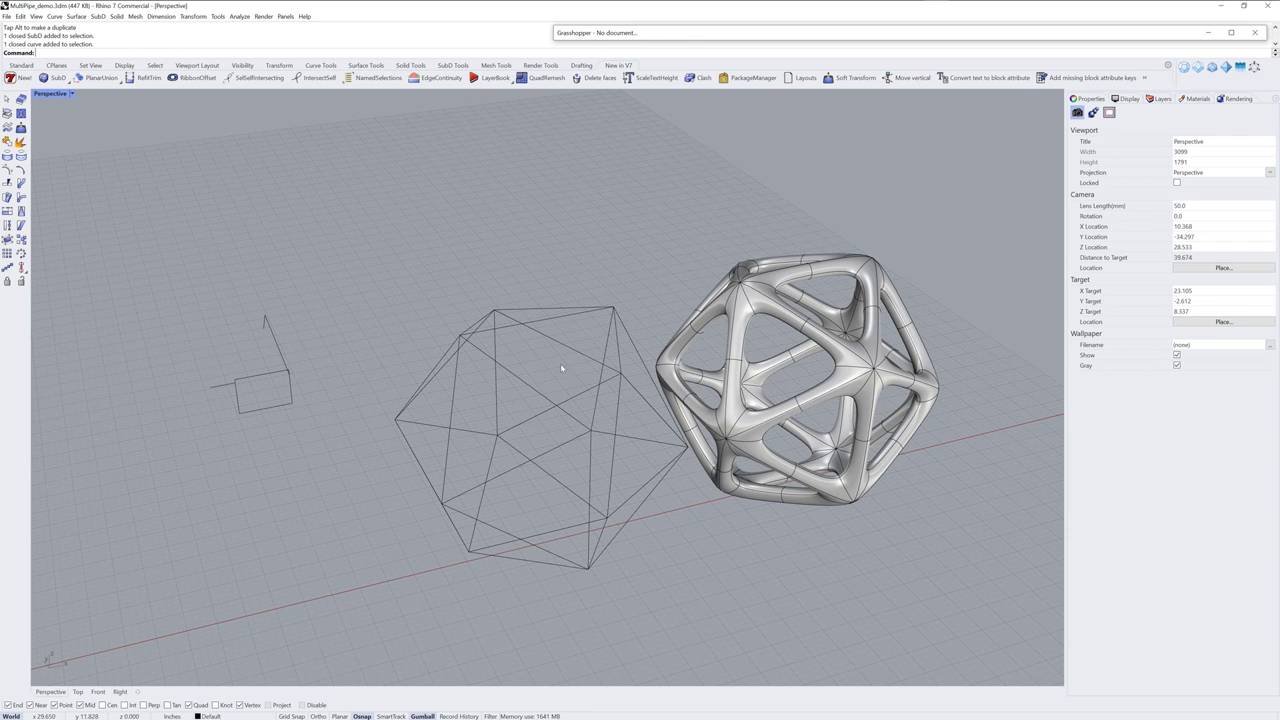
right_click_drag(560, 361, 541, 316)
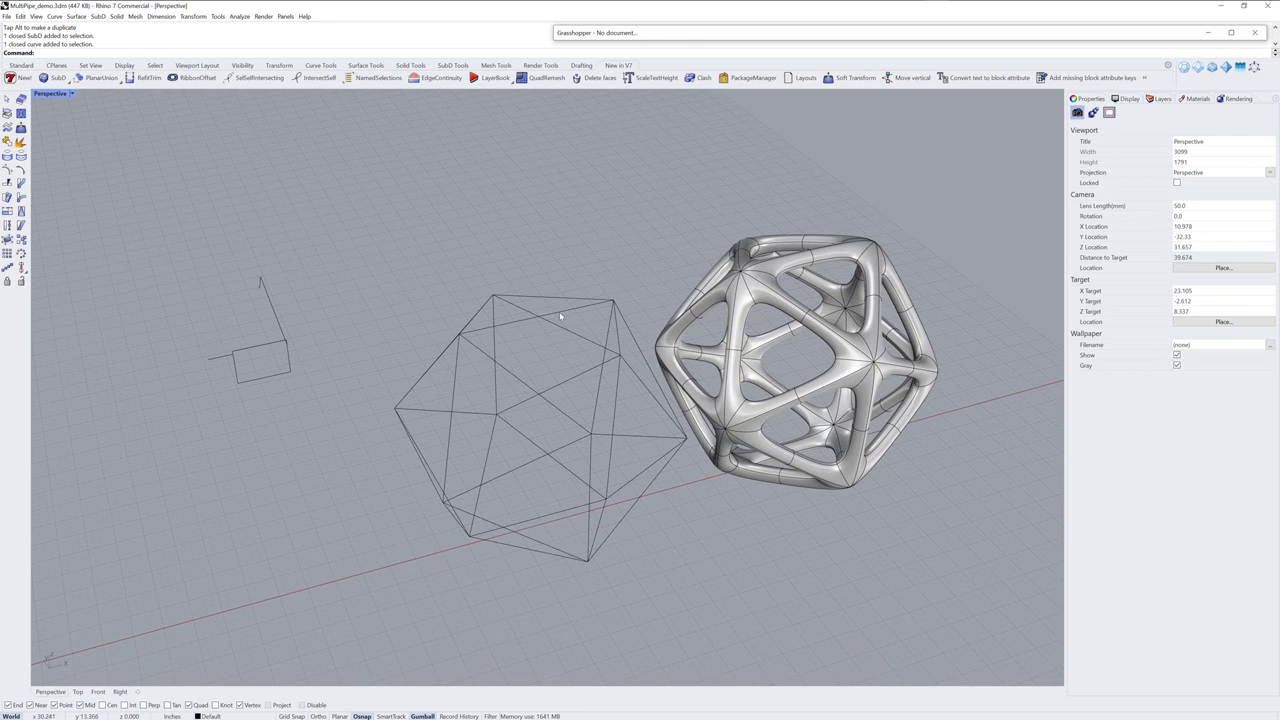
right_click(596, 376)
left_click(549, 435)
left_click(458, 383)
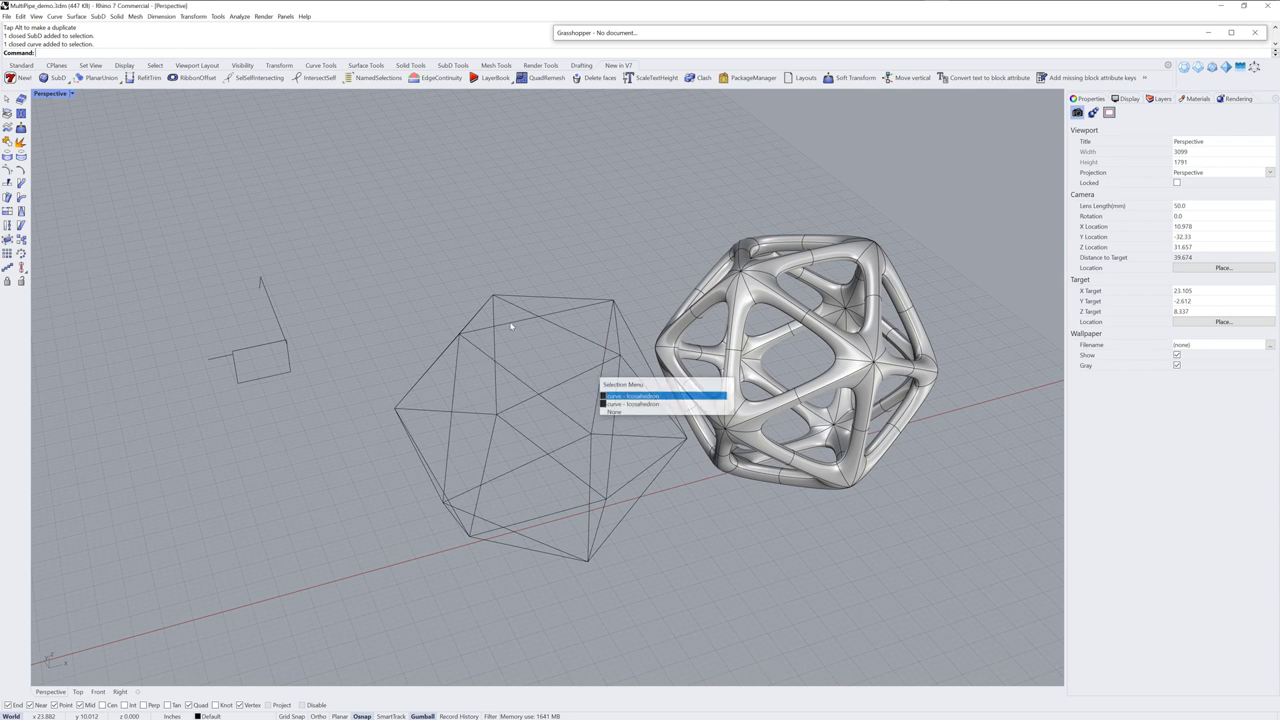
key("Escape")
Window-select the four small half-glasses curves and orbit around them
scroll(383, 536, "down", 5)
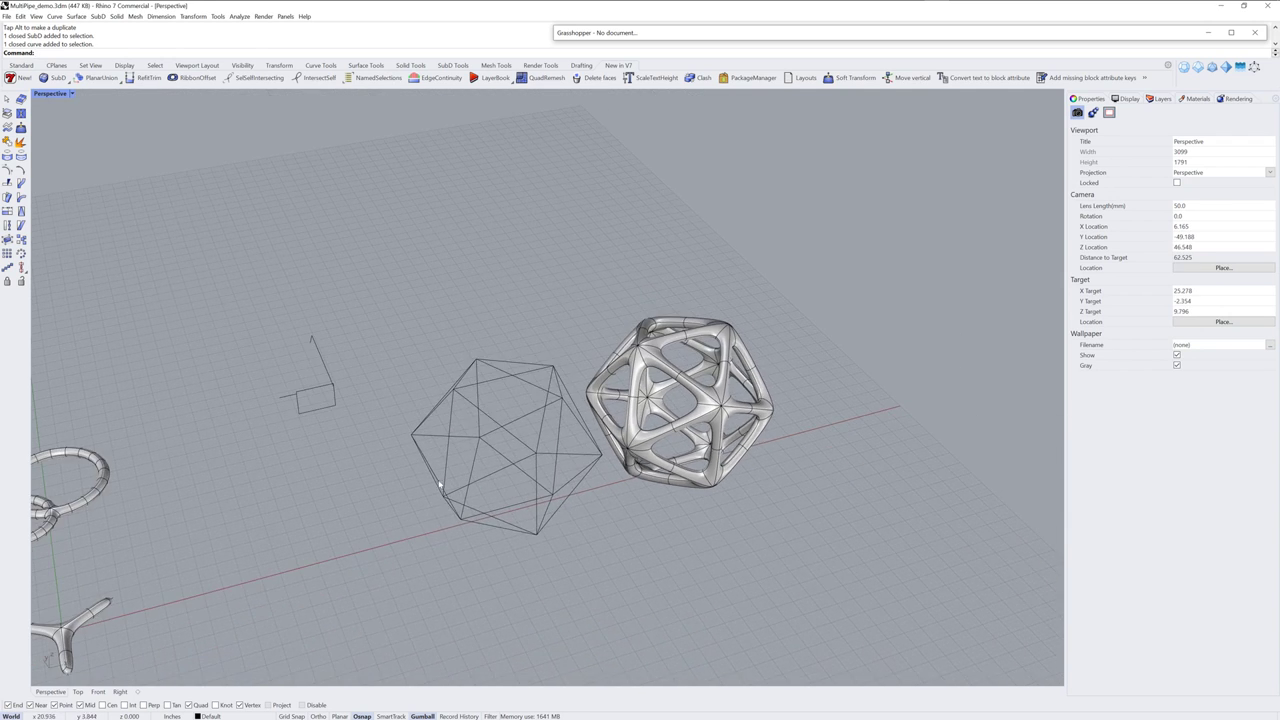
scroll(606, 374, "up", 8)
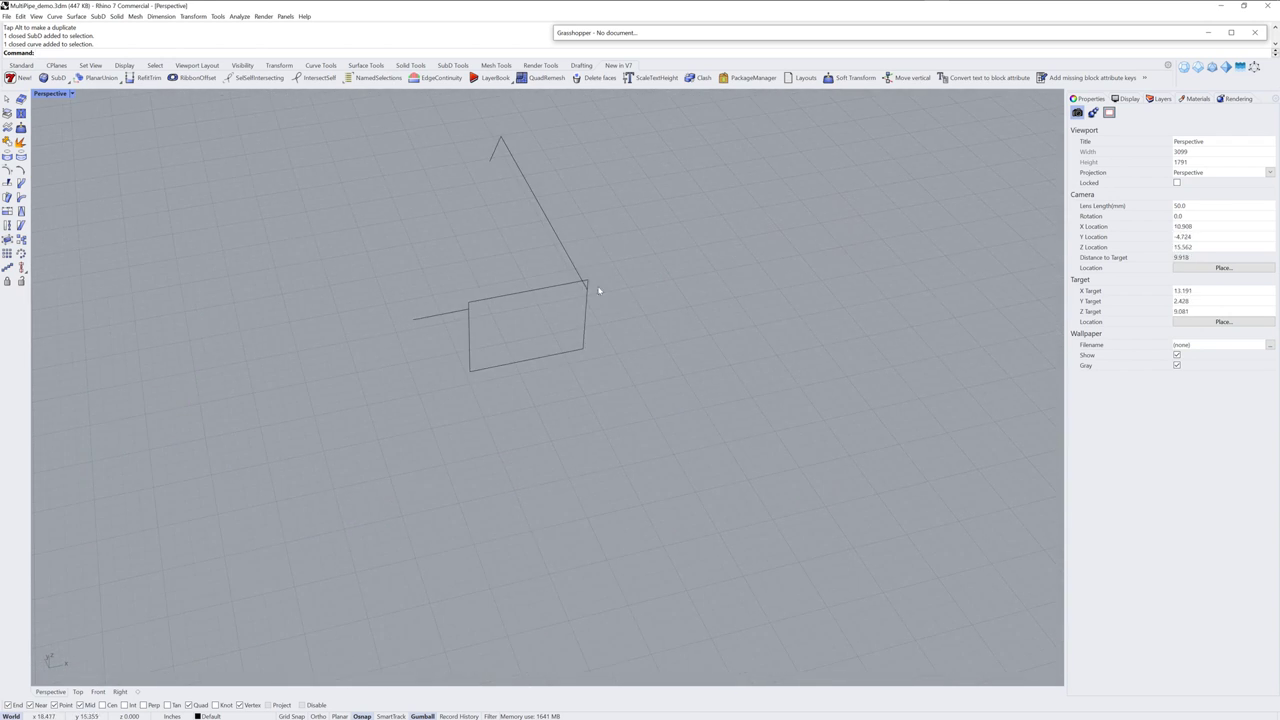
right_click_drag(580, 292, 591, 297)
left_click_drag(500, 359, 714, 531)
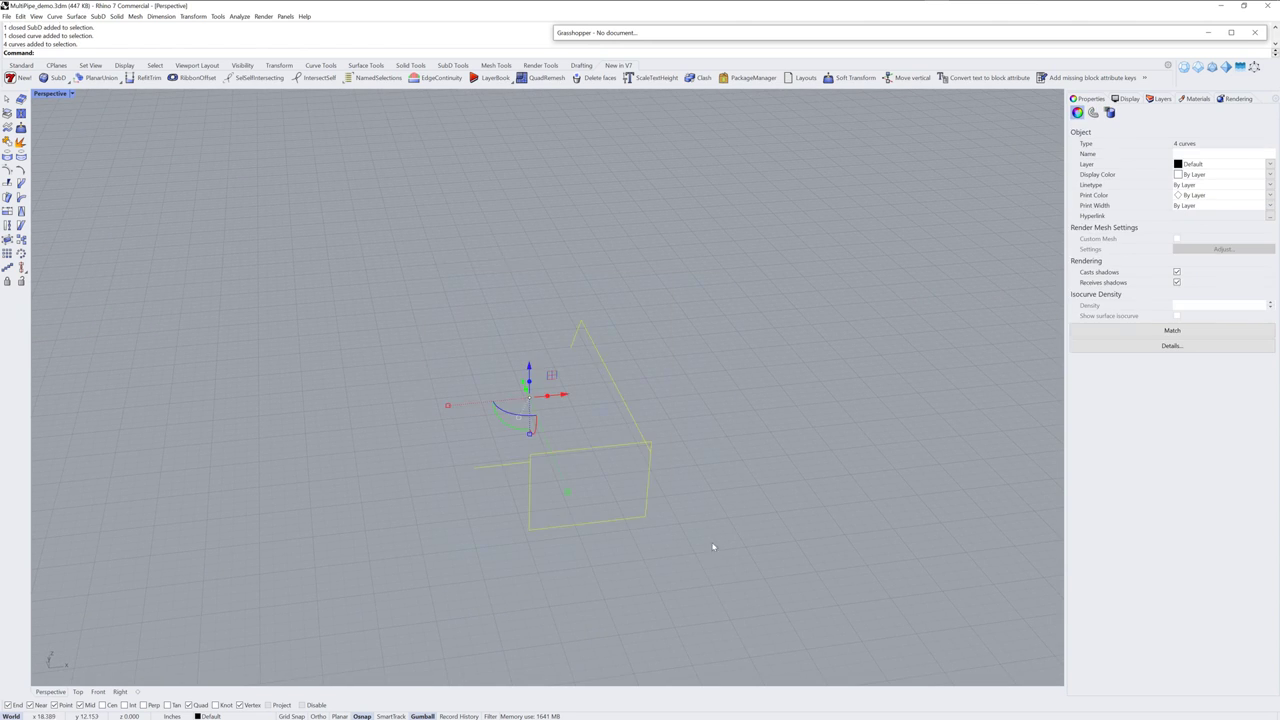
right_click_drag(714, 531, 563, 509)
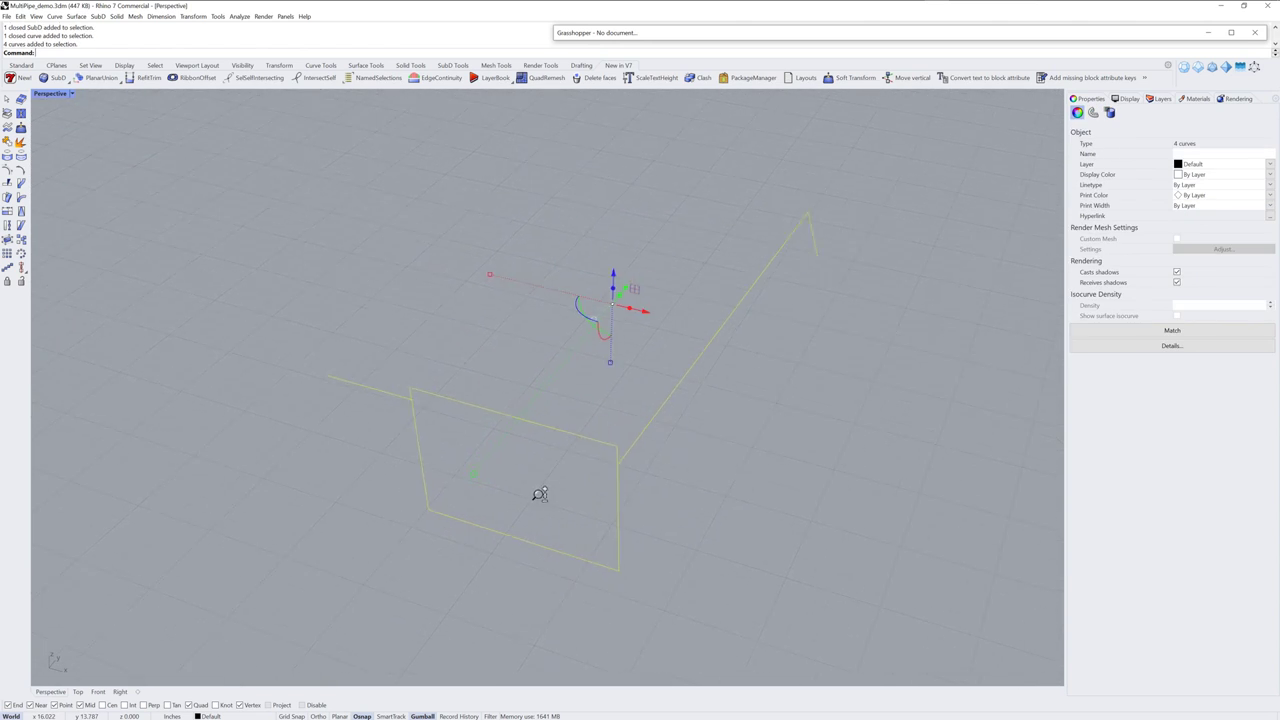
scroll(540, 494, "down", 5)
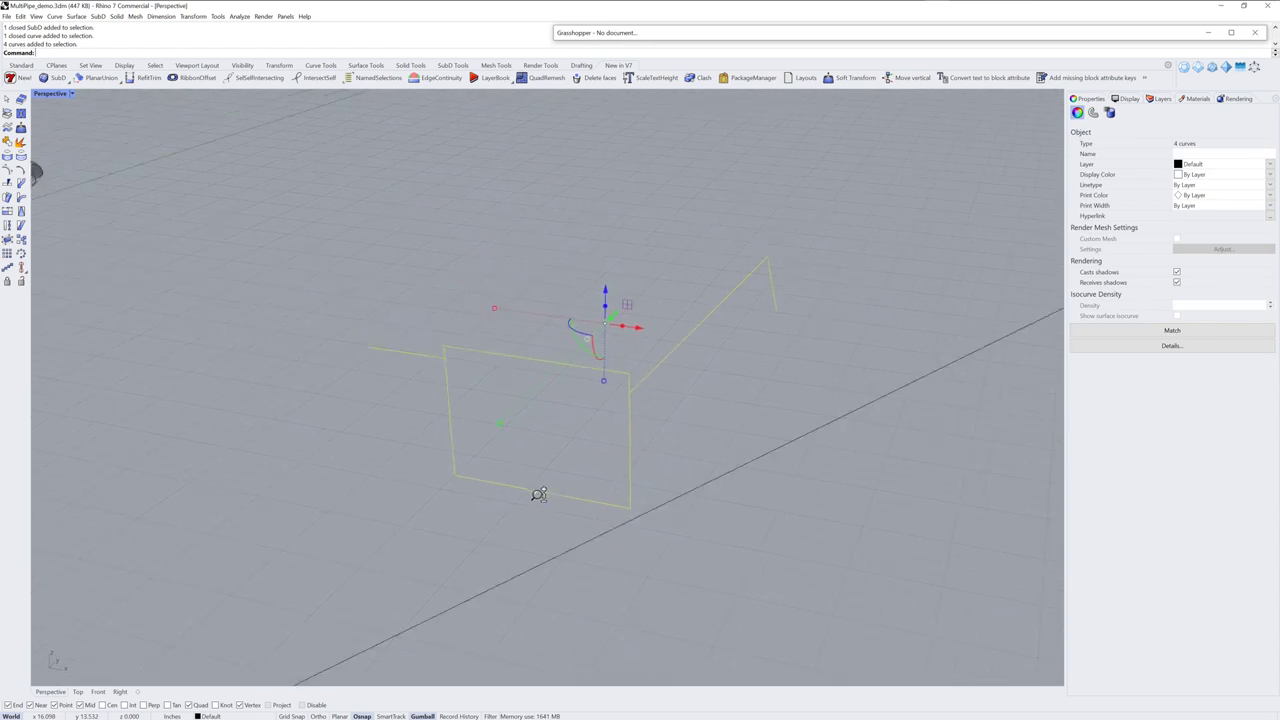
right_click_drag(538, 496, 305, 513)
Pipe the curves as a capped SubD with radius 0.1, then select the result
left_click(320, 65)
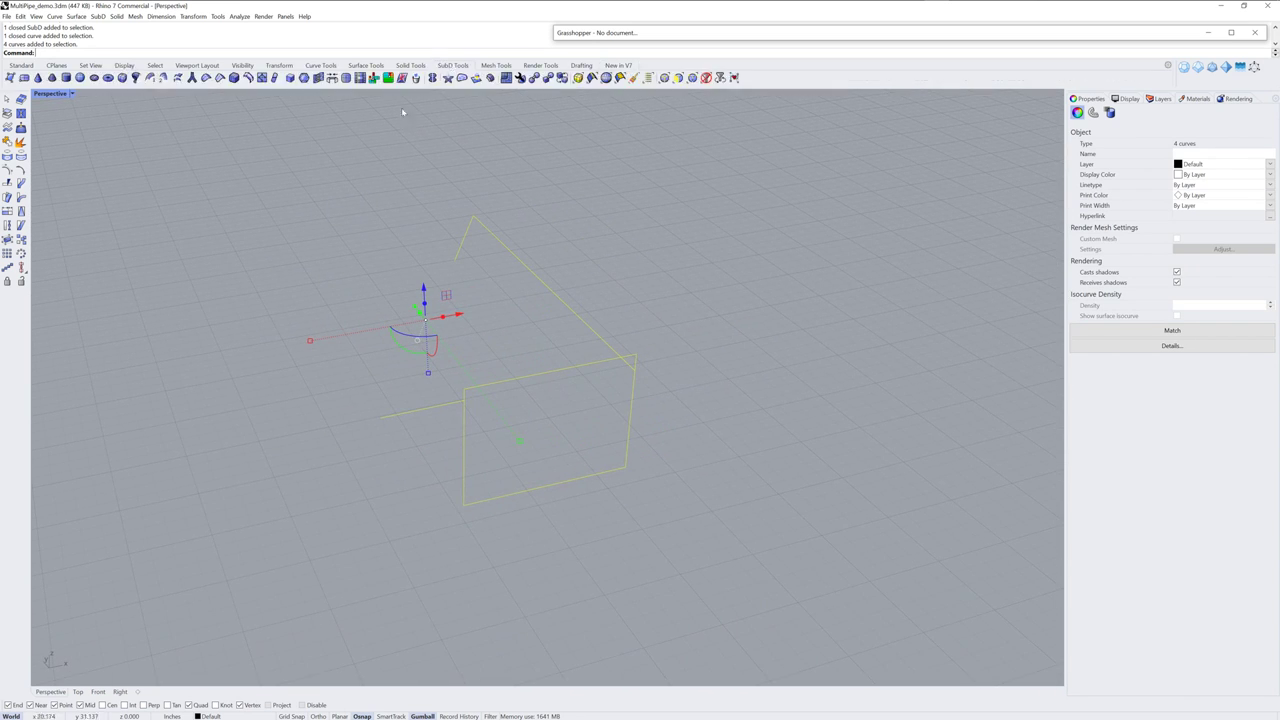
left_click(206, 77)
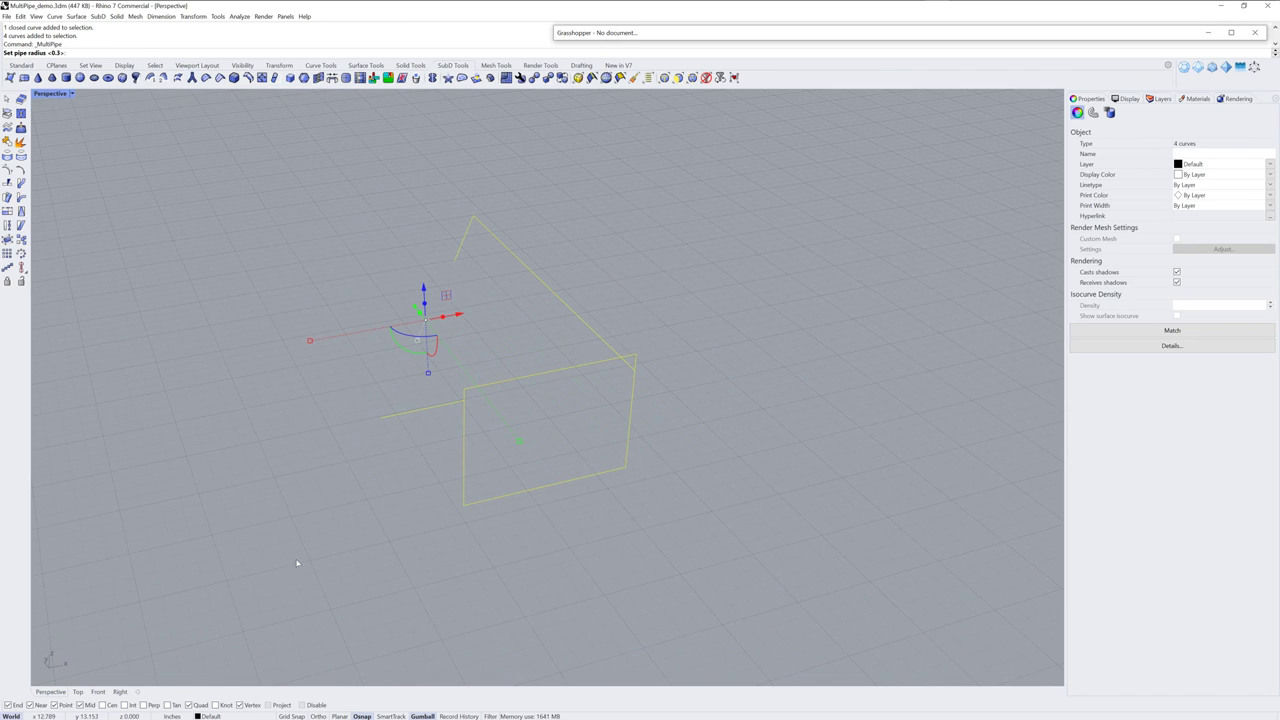
type(".1")
key("Return")
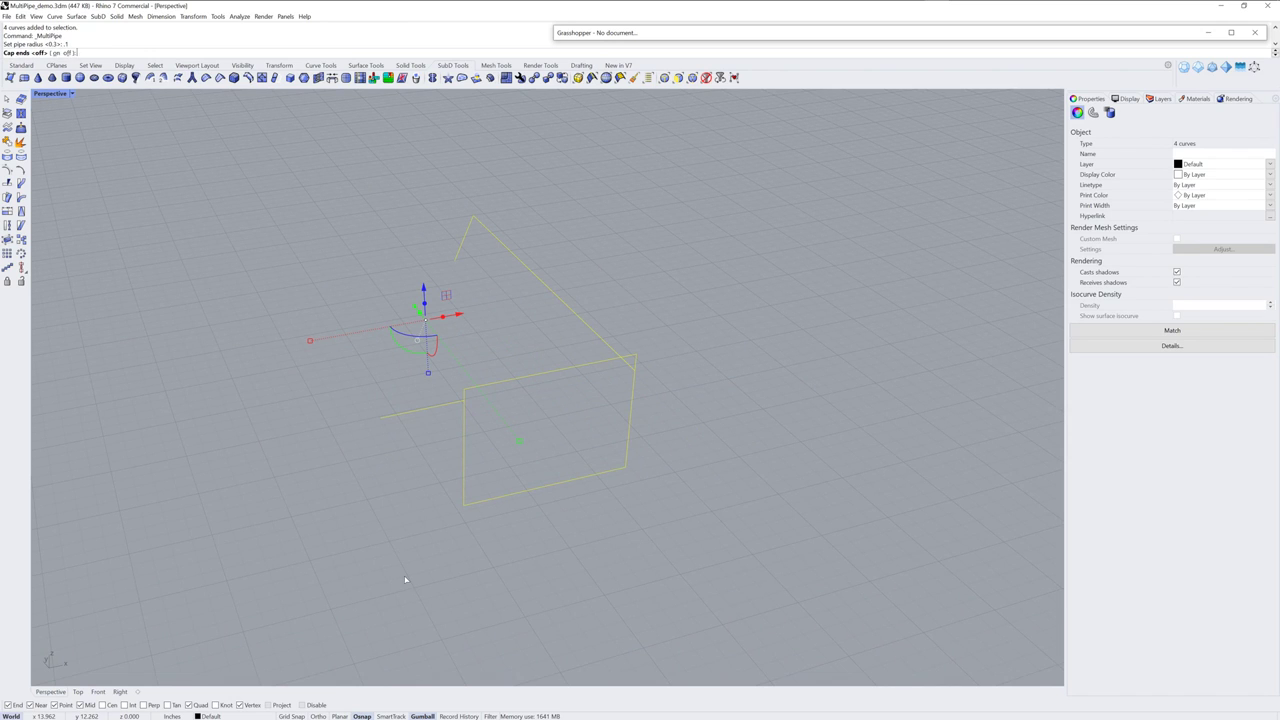
type("o")
key("Return")
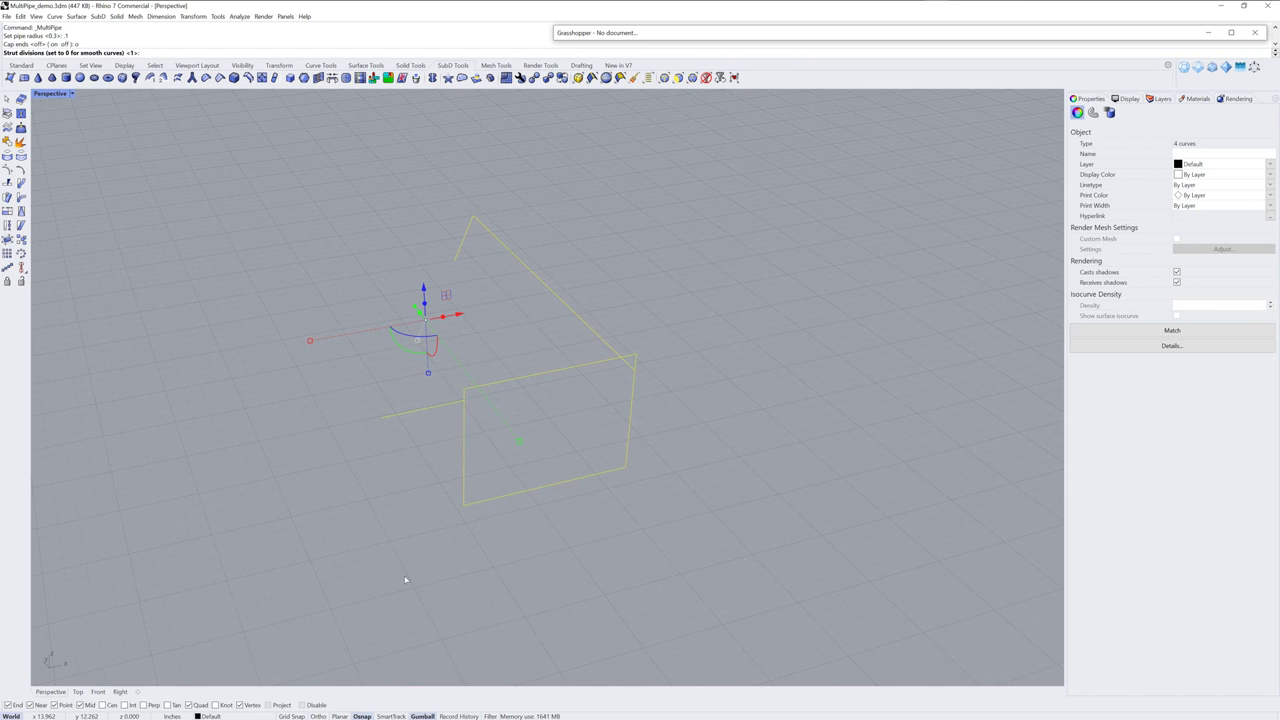
key("Return")
left_click(618, 455)
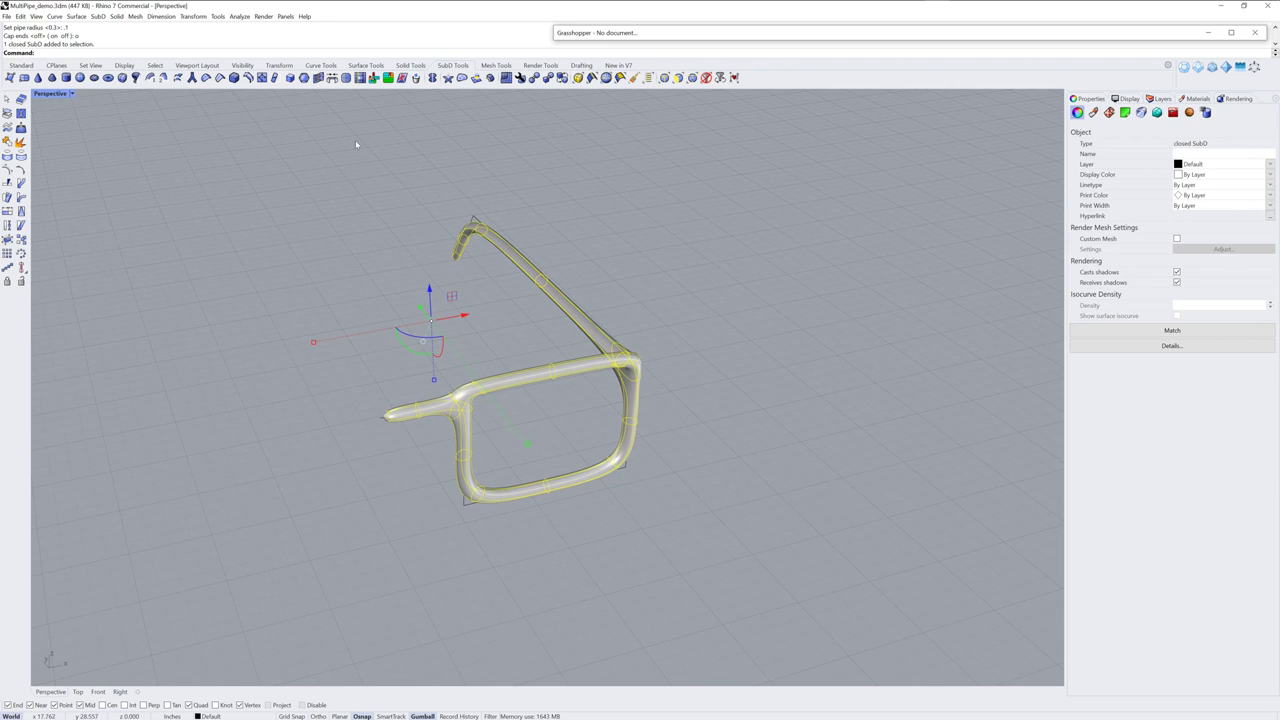
Mirror the half frame across a plane through the bridge into a full pair of glasses
left_click(432, 78)
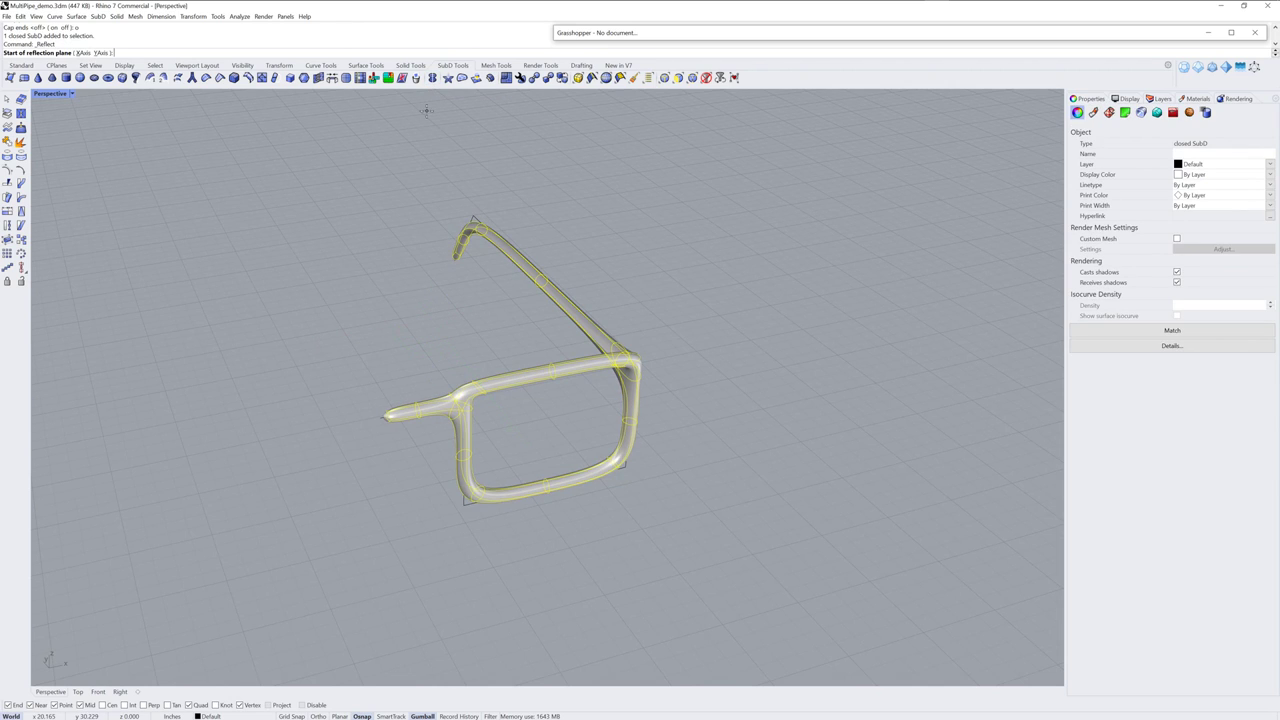
left_click(437, 520)
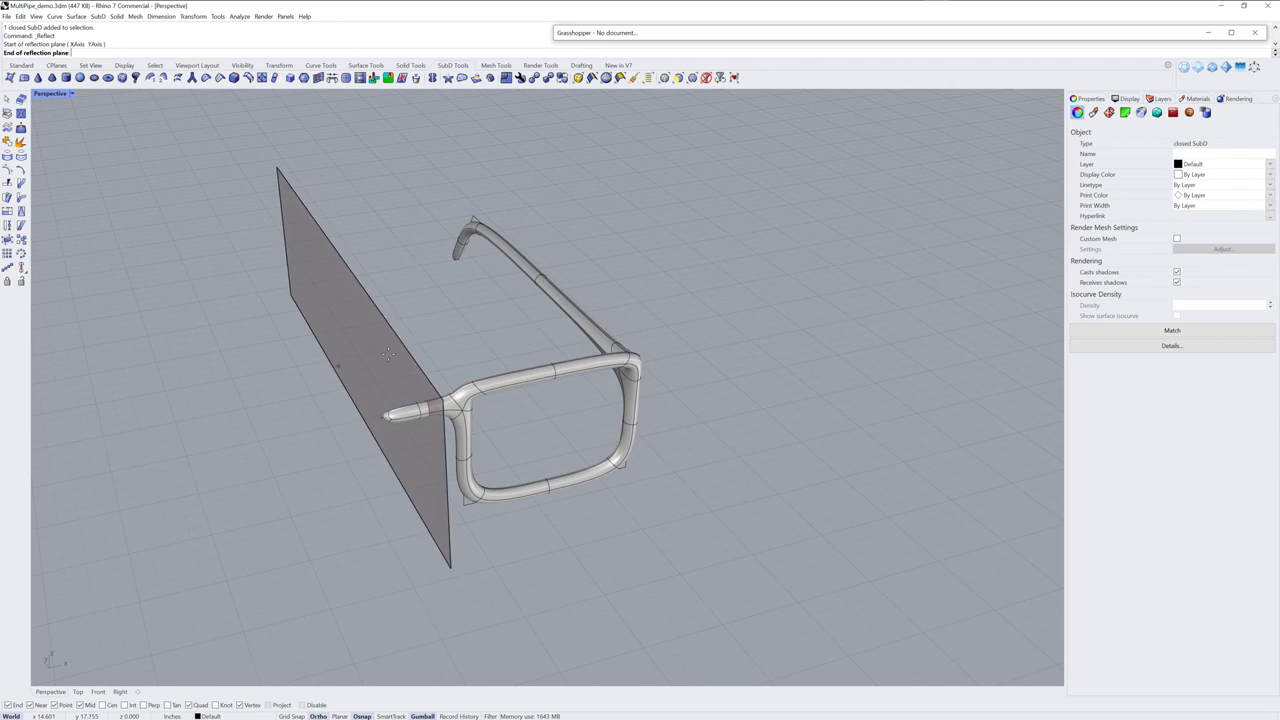
left_click(373, 362, "shift")
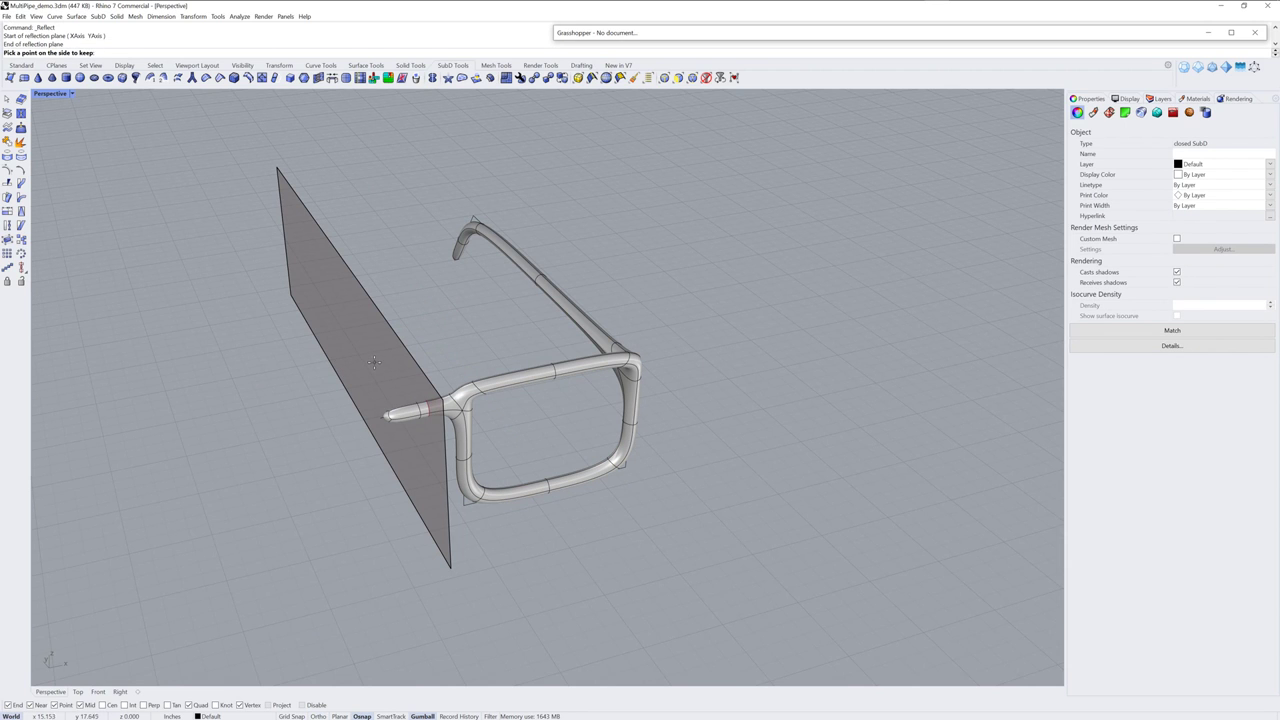
left_click(708, 400)
right_click_drag(703, 449, 704, 404)
left_click(712, 409)
left_click(686, 411)
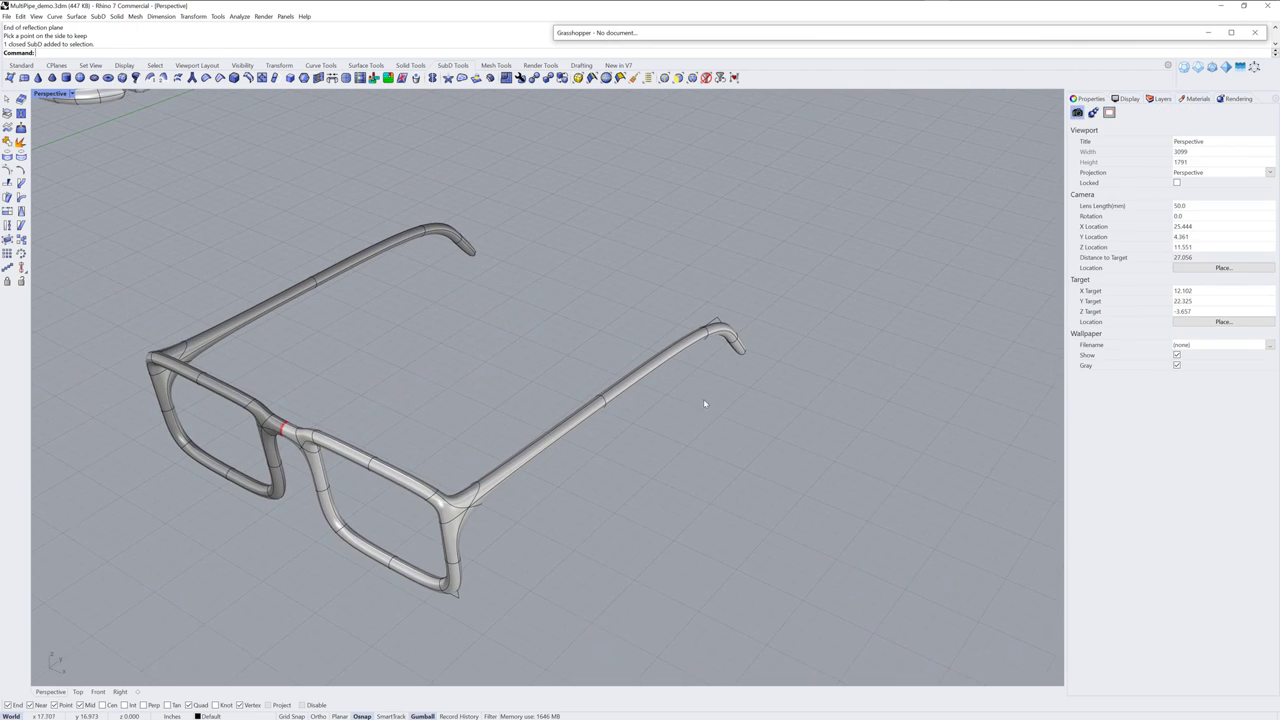
Select a temple edge loop and adjust its height with the gumball Z arrow
double_click(608, 400)
left_click_drag(602, 375, 611, 330)
right_click_drag(611, 330, 603, 390)
left_click_drag(601, 342, 603, 410)
right_click_drag(588, 492, 557, 477)
left_click(600, 516)
scroll(600, 516, "down", 5)
scroll(609, 443, "up", 2)
scroll(609, 443, "down", 6)
scroll(557, 477, "up", 8)
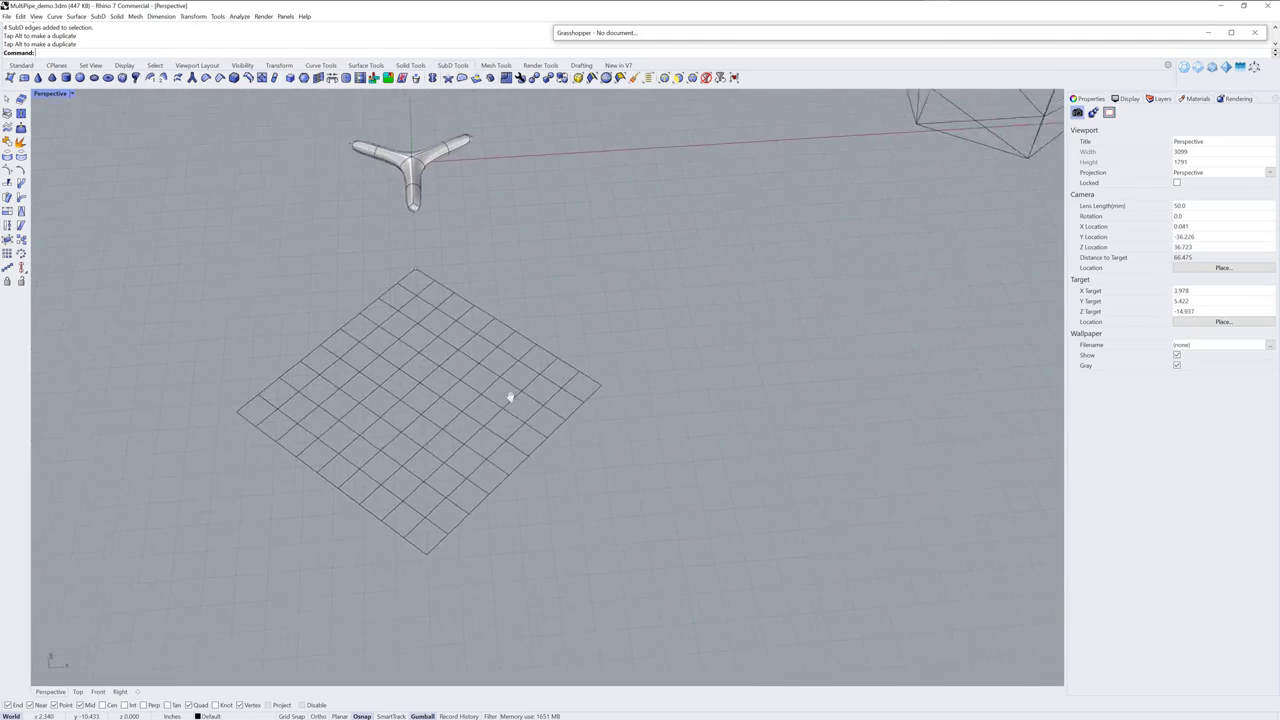
left_click_drag(198, 248, 622, 545)
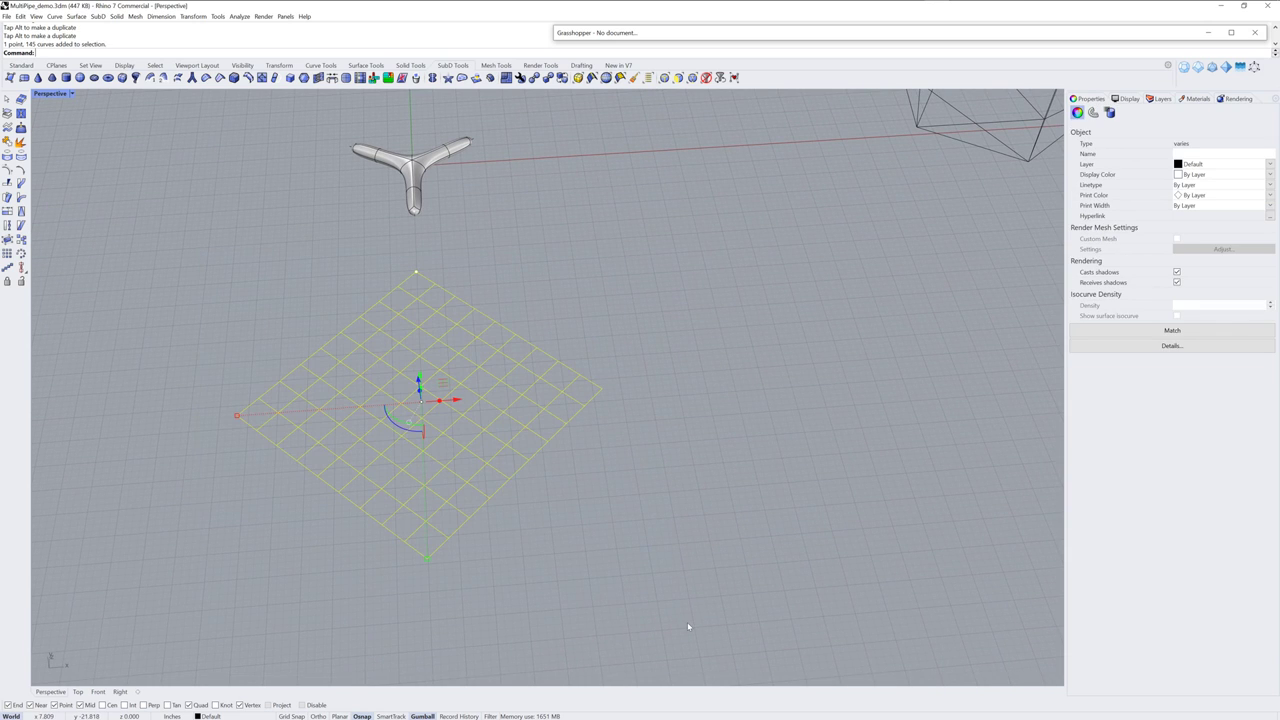
type("zs")
key("Return")
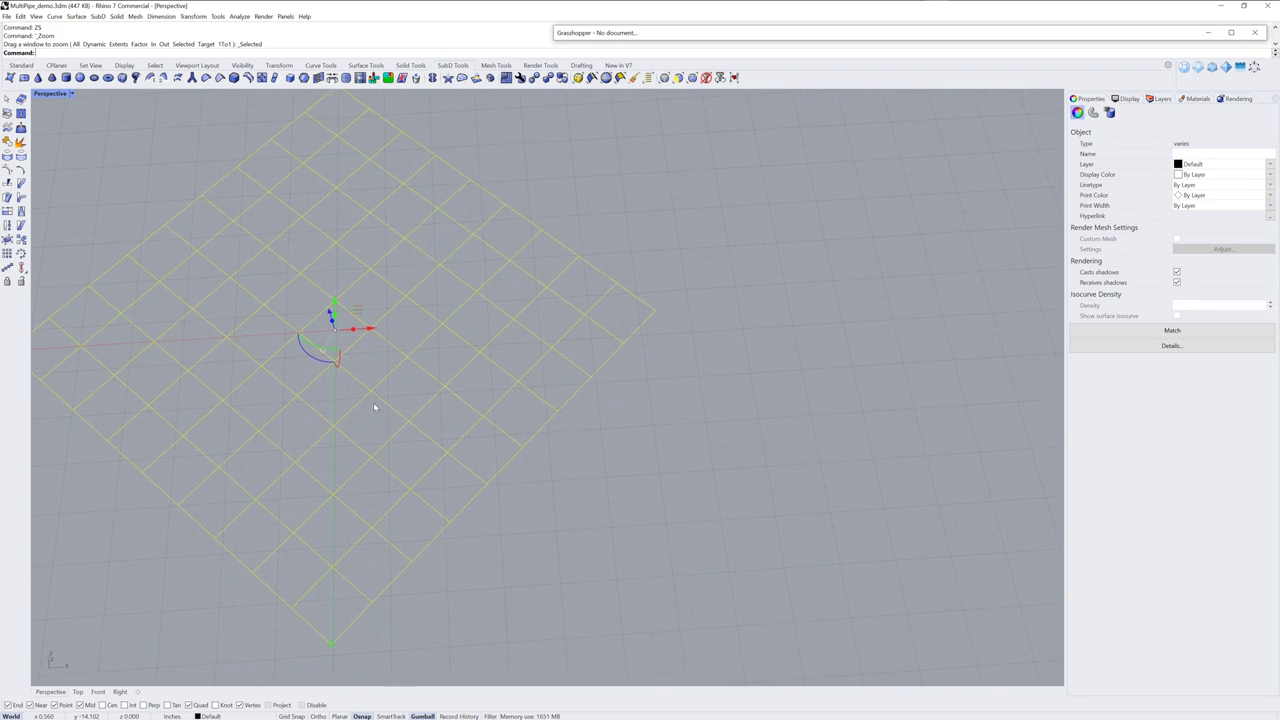
left_click(600, 451)
left_click(481, 480)
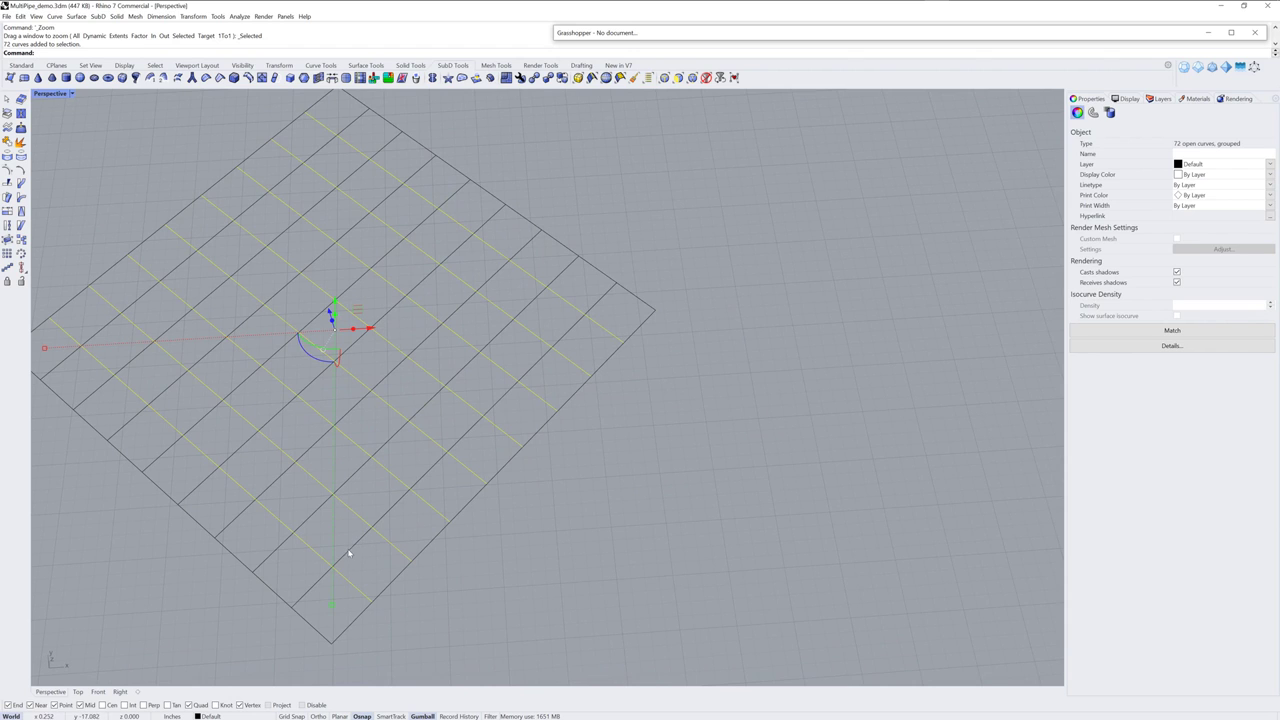
left_click(372, 528)
left_click(375, 572)
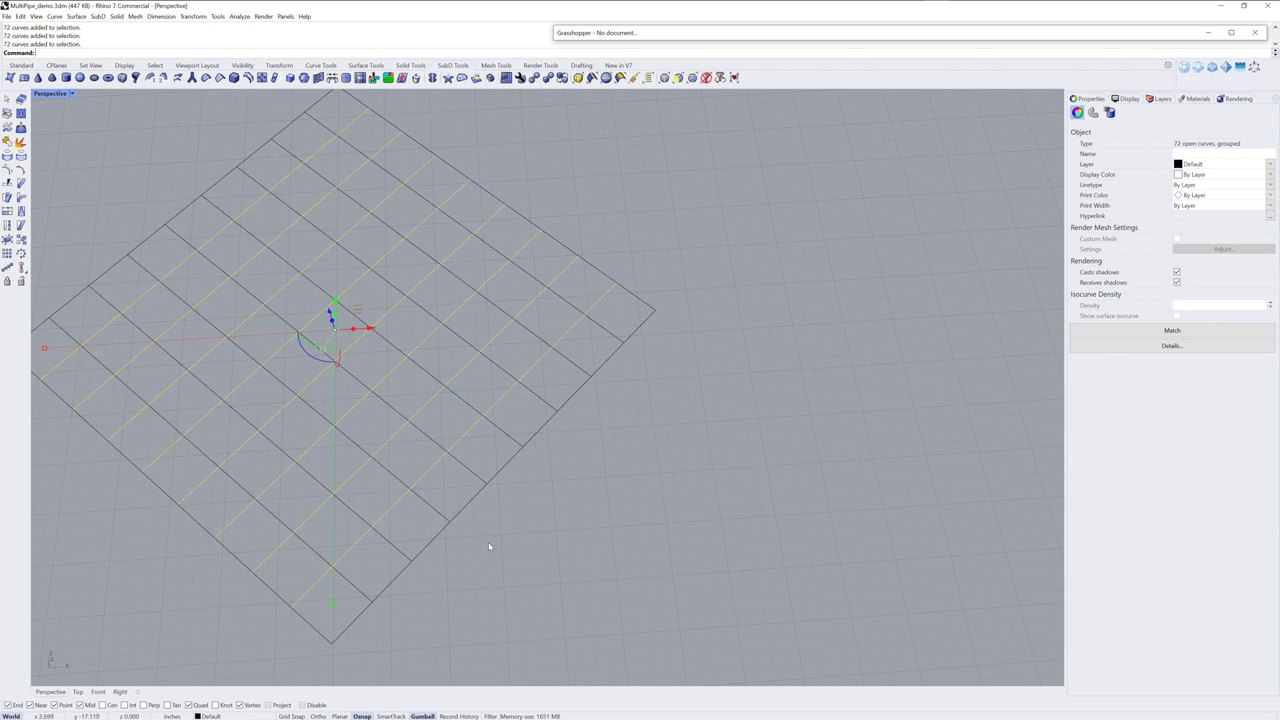
left_click(386, 546)
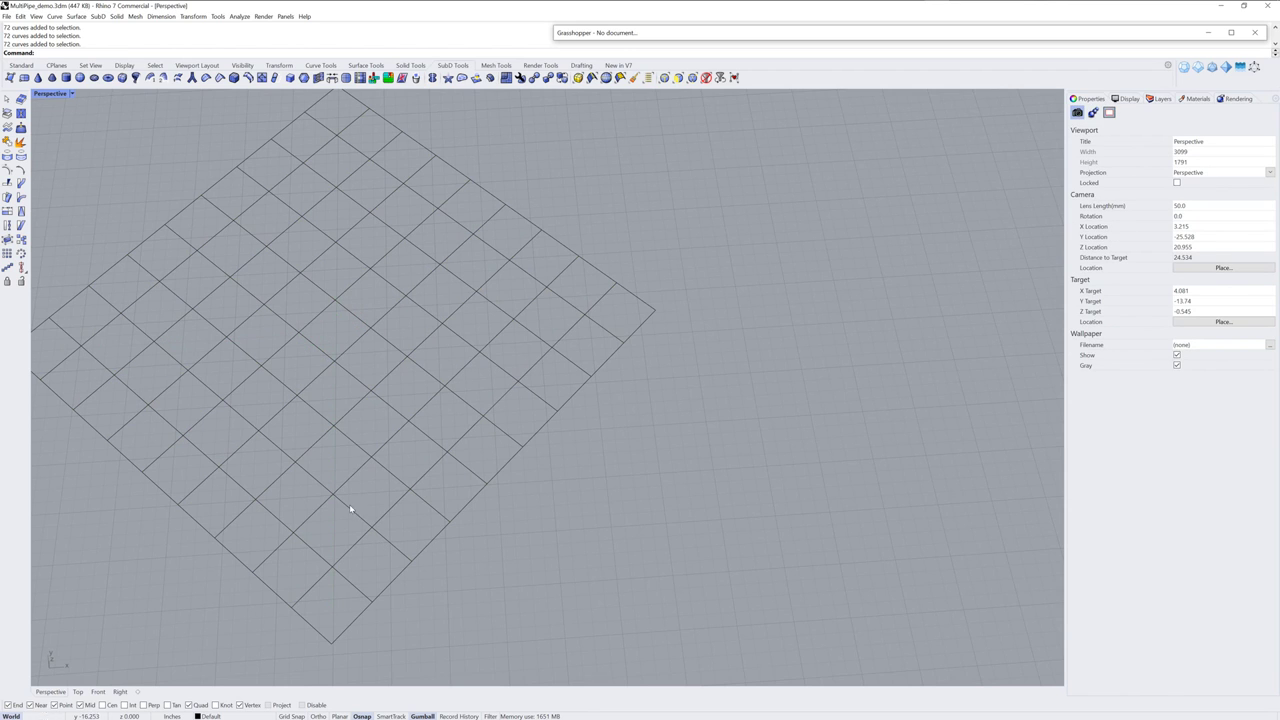
left_click(386, 557)
left_click(477, 527)
scroll(477, 503, "down", 3)
Relaunch Grasshopper full-size from Rhino's Standard toolbar beside the 72-curve grid
double_click(743, 33)
right_click_drag(432, 371, 382, 348)
right_click_drag(541, 438, 429, 414)
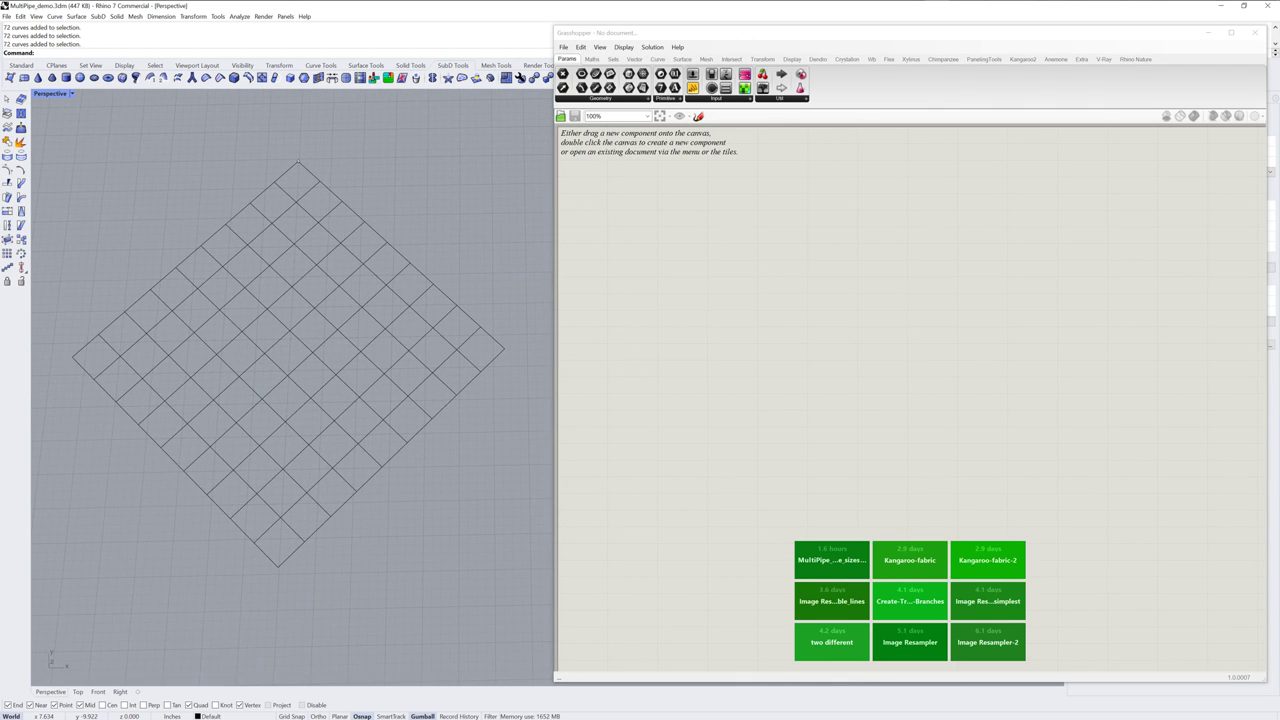
double_click(679, 34)
left_click(31, 65)
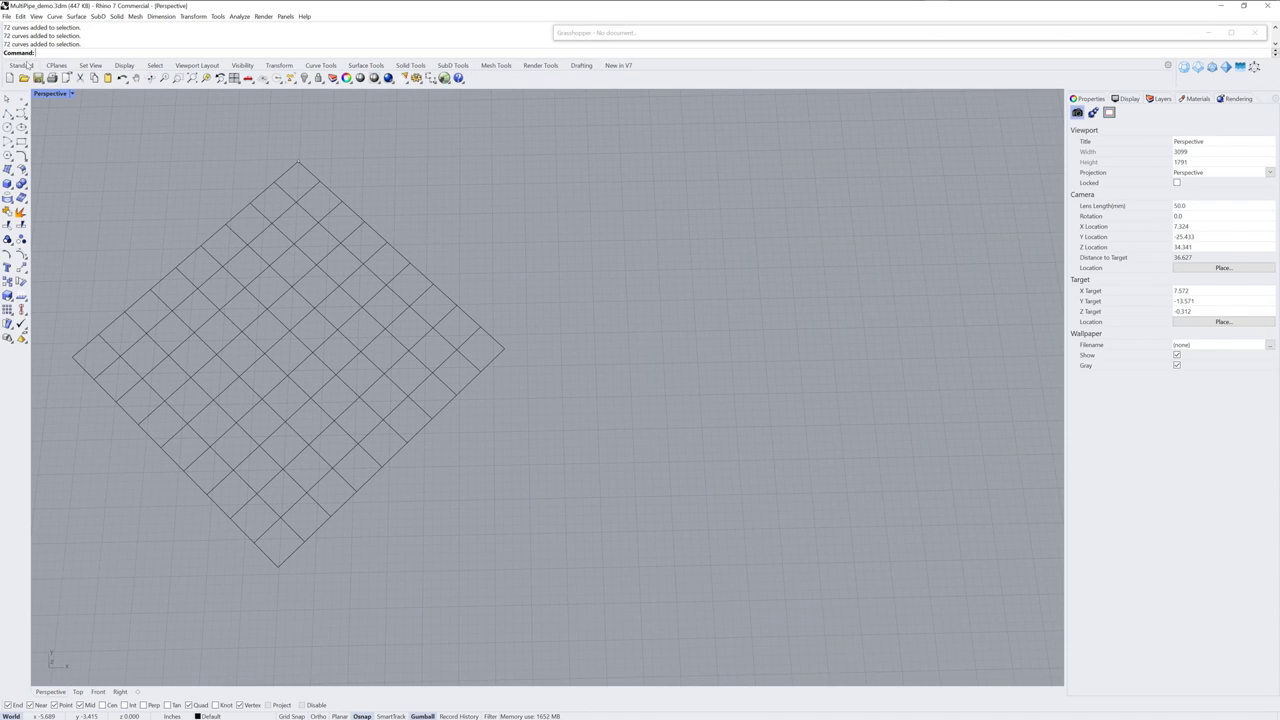
left_click(443, 79)
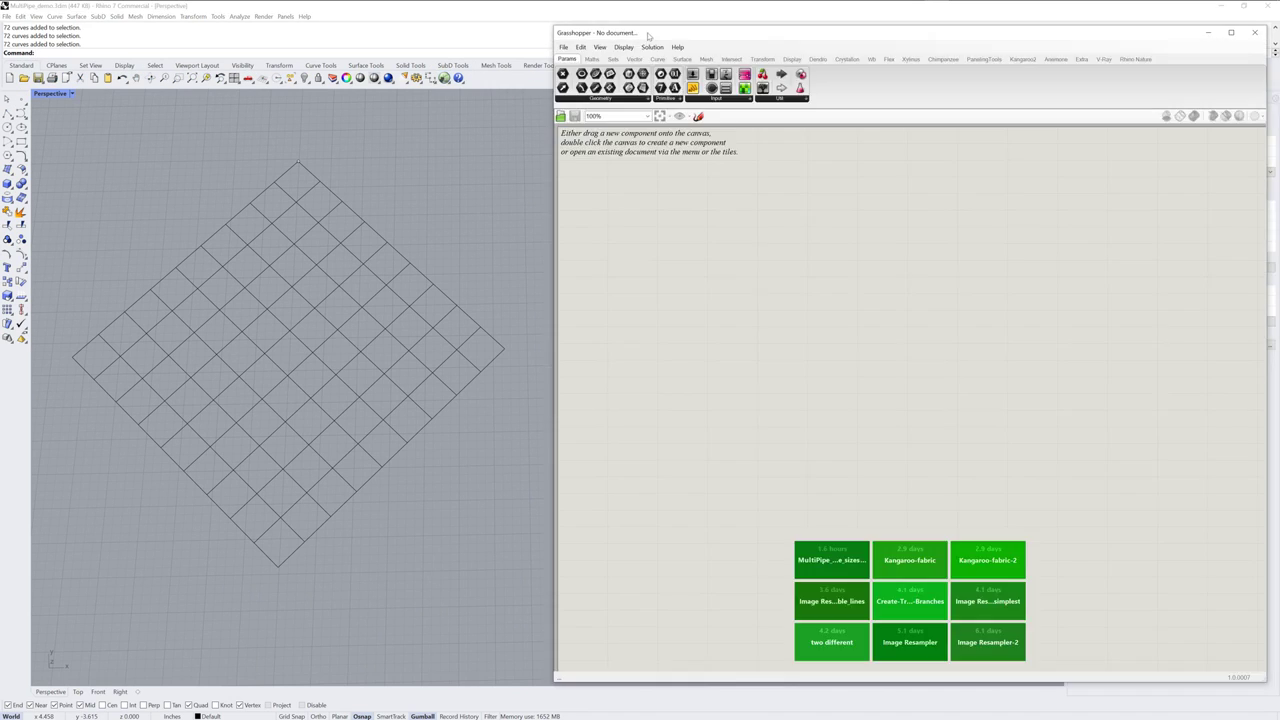
right_click_drag(430, 350, 350, 356)
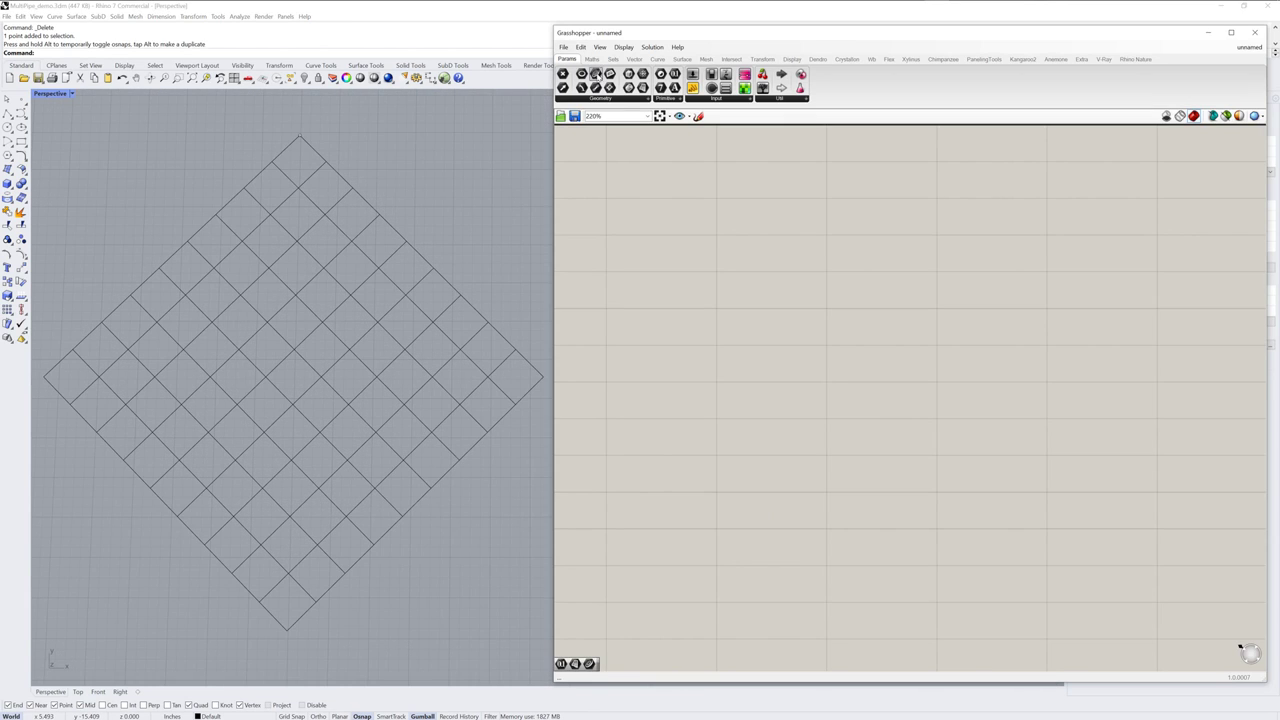
Place a Curve parameter and load both sets of grid lines into it with Set Multiple Curves
left_click_drag(595, 74, 645, 234)
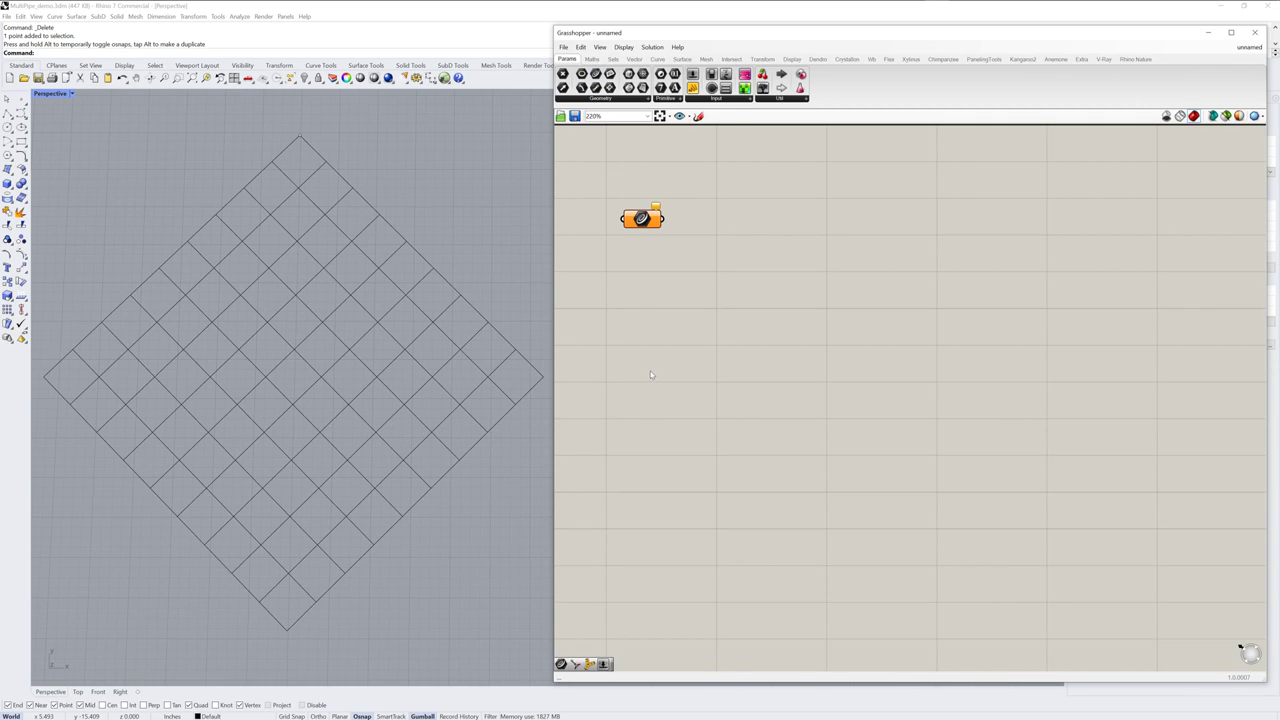
left_click_drag(477, 337, 467, 461)
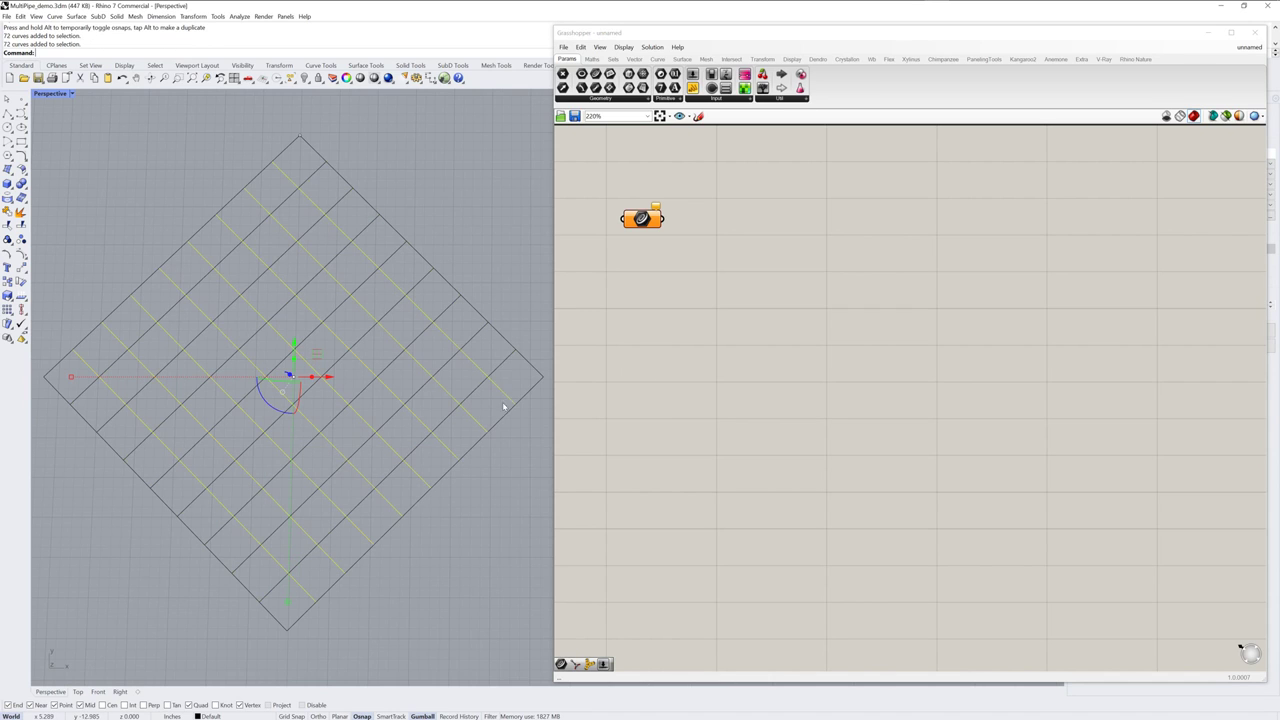
left_click_drag(503, 363, 536, 487)
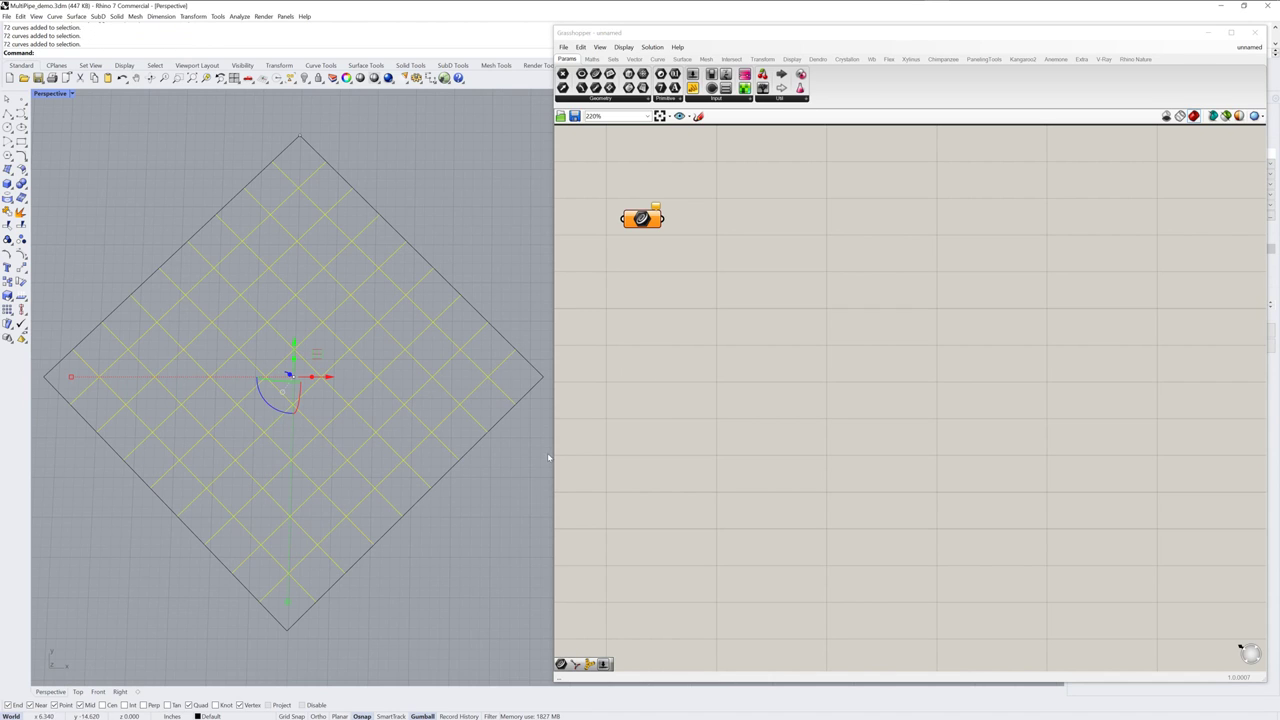
right_click(643, 219)
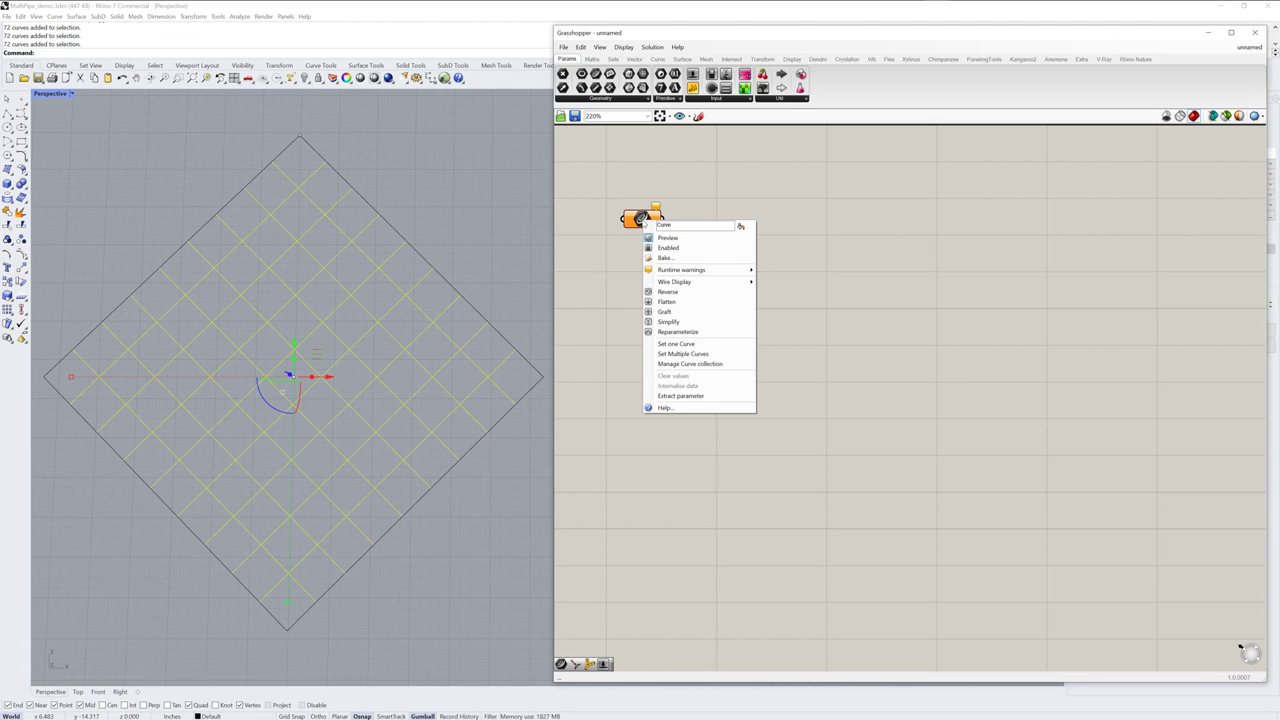
left_click(713, 354)
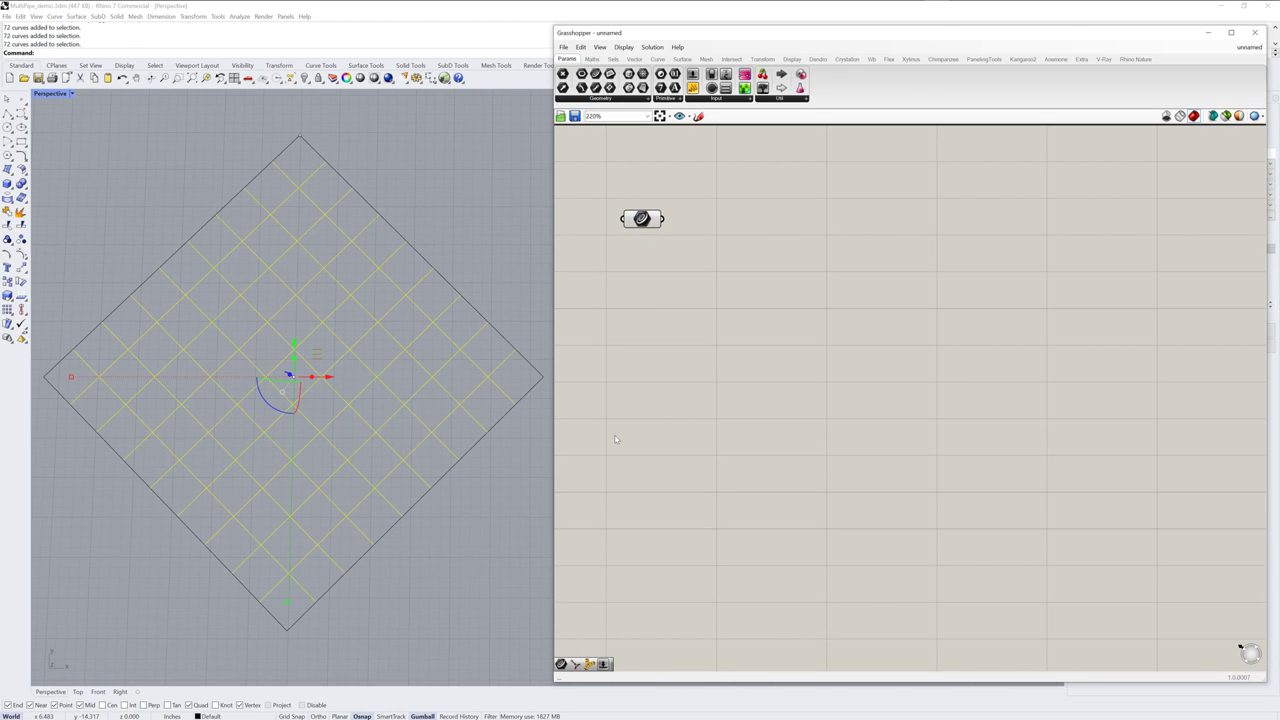
Add a SubD MultiPipe component and wire the 72 grid curves into its Curves input
left_click(684, 60)
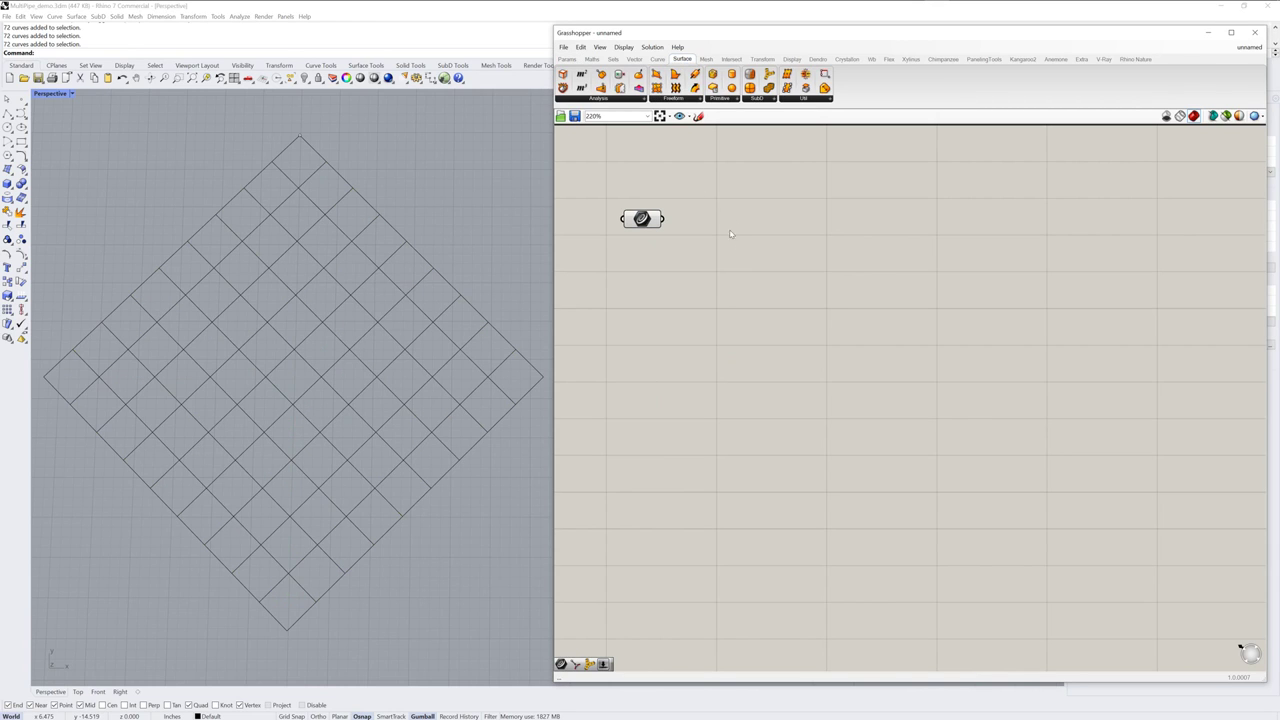
left_click(760, 99)
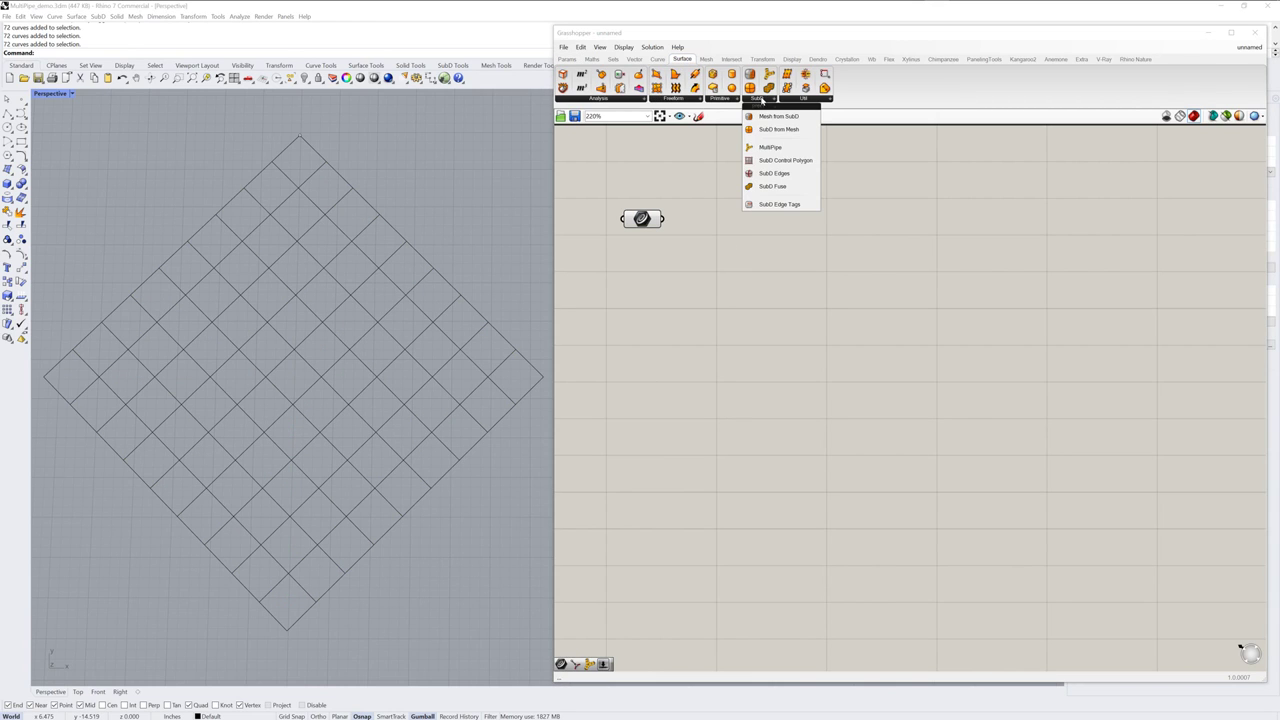
left_click(770, 147)
left_click(740, 266)
left_click_drag(725, 305, 765, 327)
left_click_drag(676, 226, 750, 216)
left_click(856, 373)
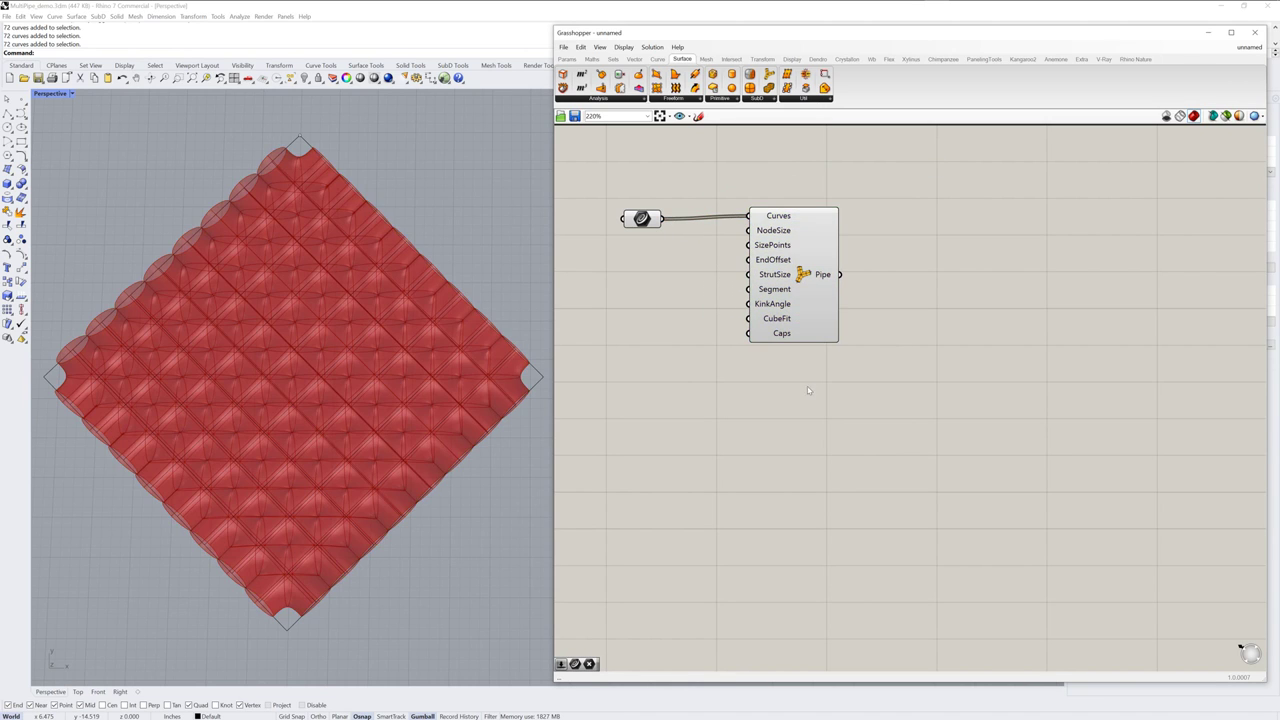
left_click_drag(803, 302, 812, 305)
left_click(823, 385)
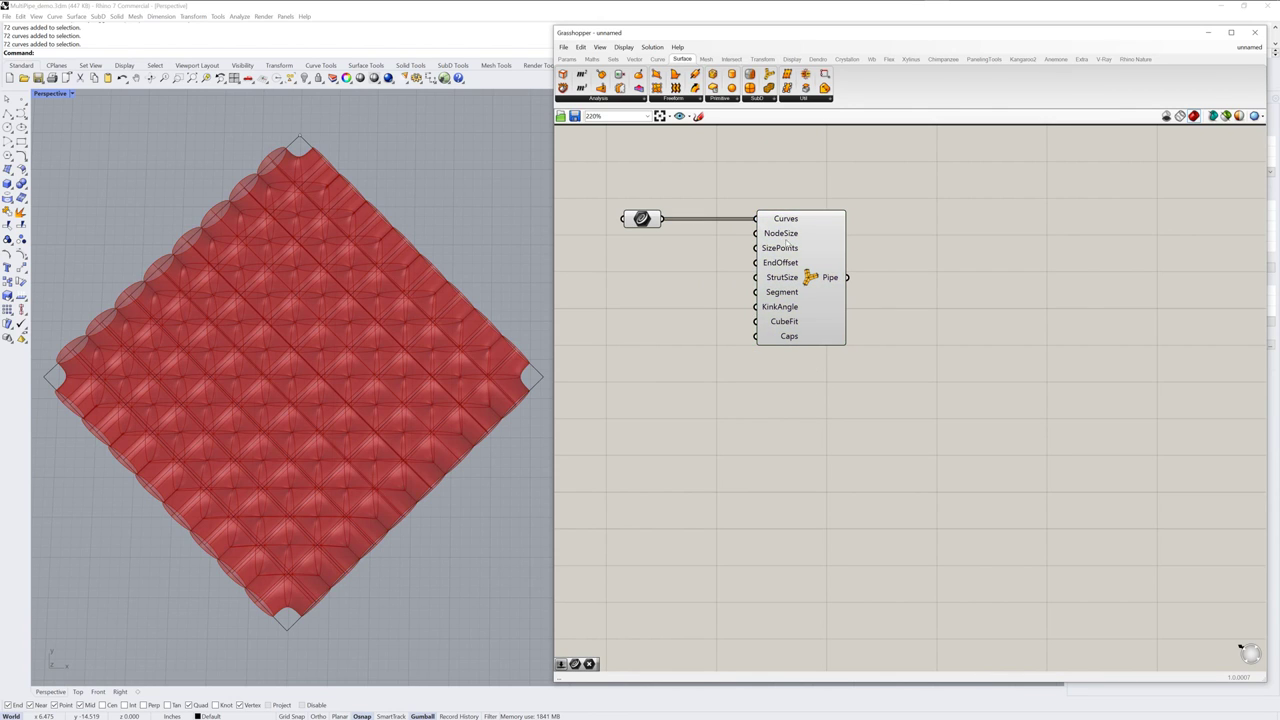
mouse_move(790, 235)
Wire a Number Slider set to 0.141 into MultiPipe's NodeSize input
left_click(567, 59)
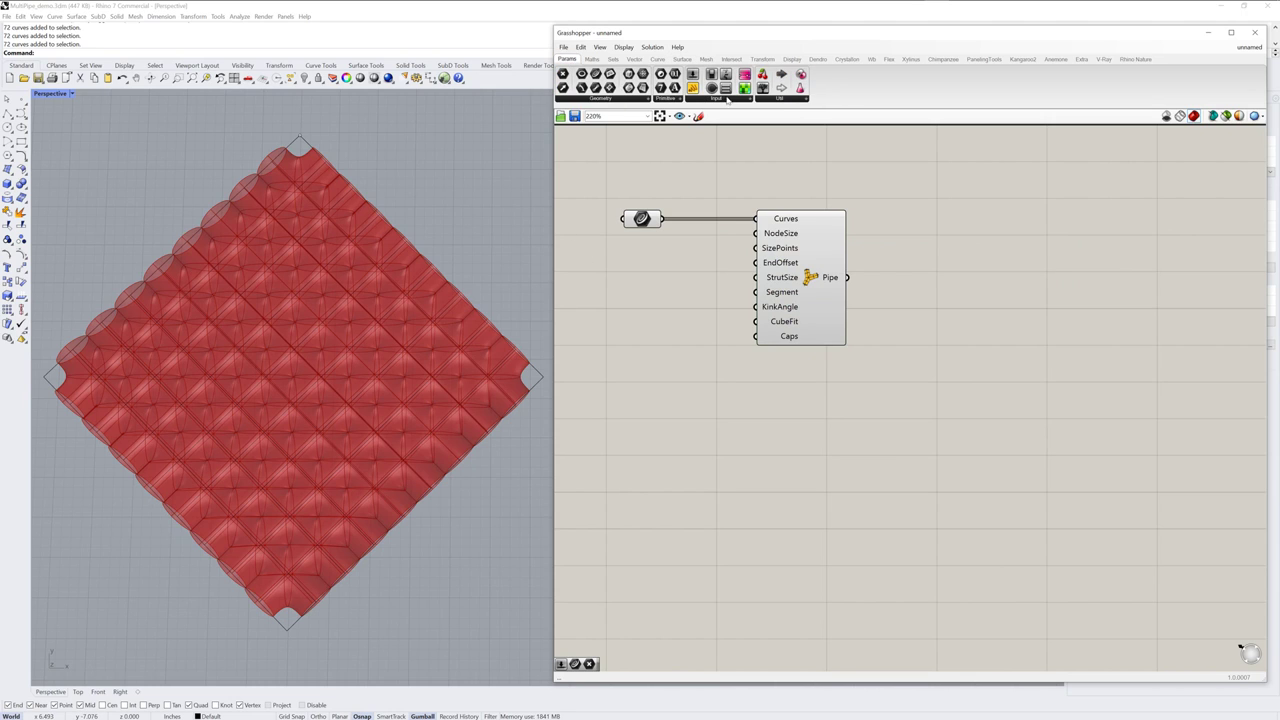
left_click(729, 100)
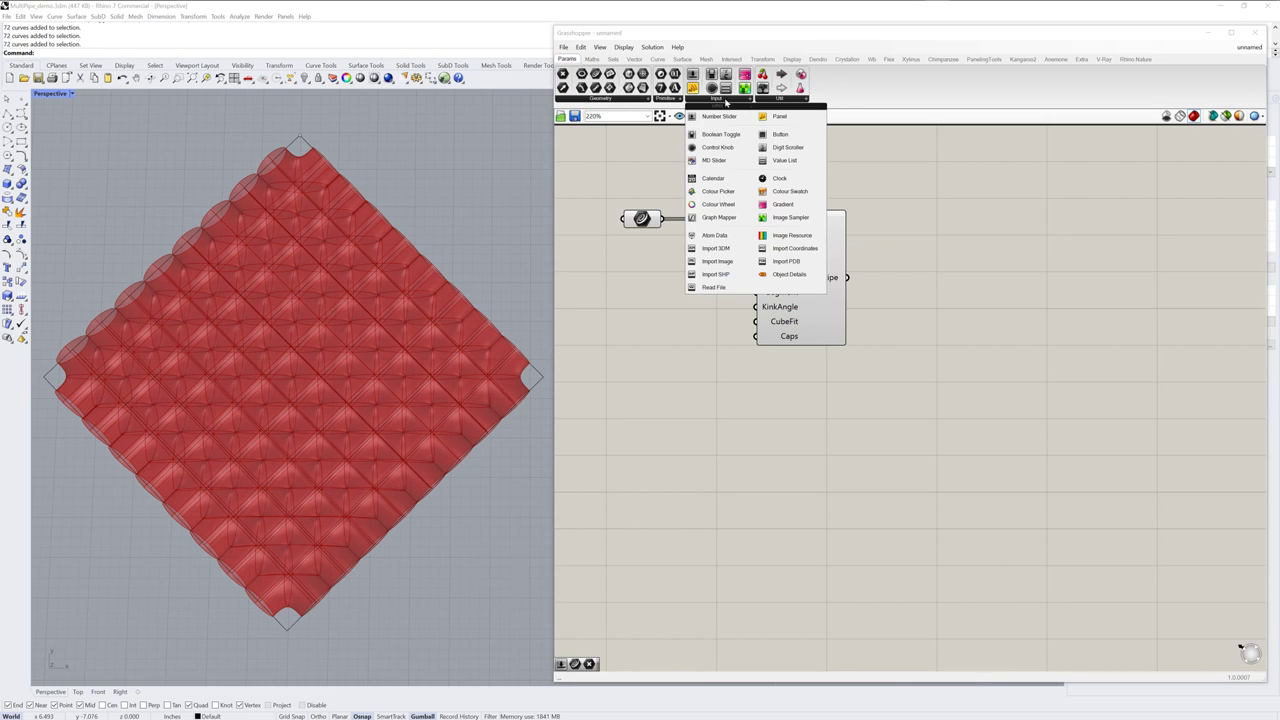
left_click(738, 118)
left_click(645, 266)
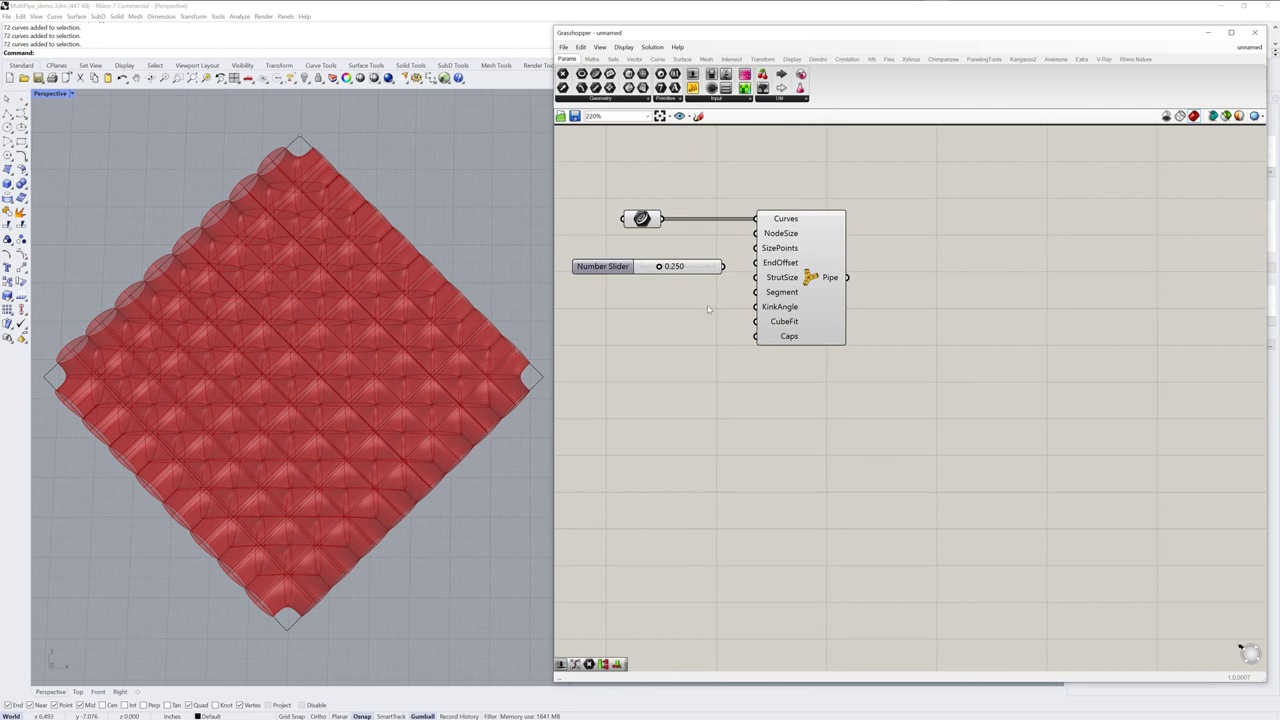
left_click_drag(723, 266, 758, 236)
left_click_drag(810, 282, 848, 282)
left_click_drag(660, 266, 652, 270)
left_click_drag(846, 297, 882, 297)
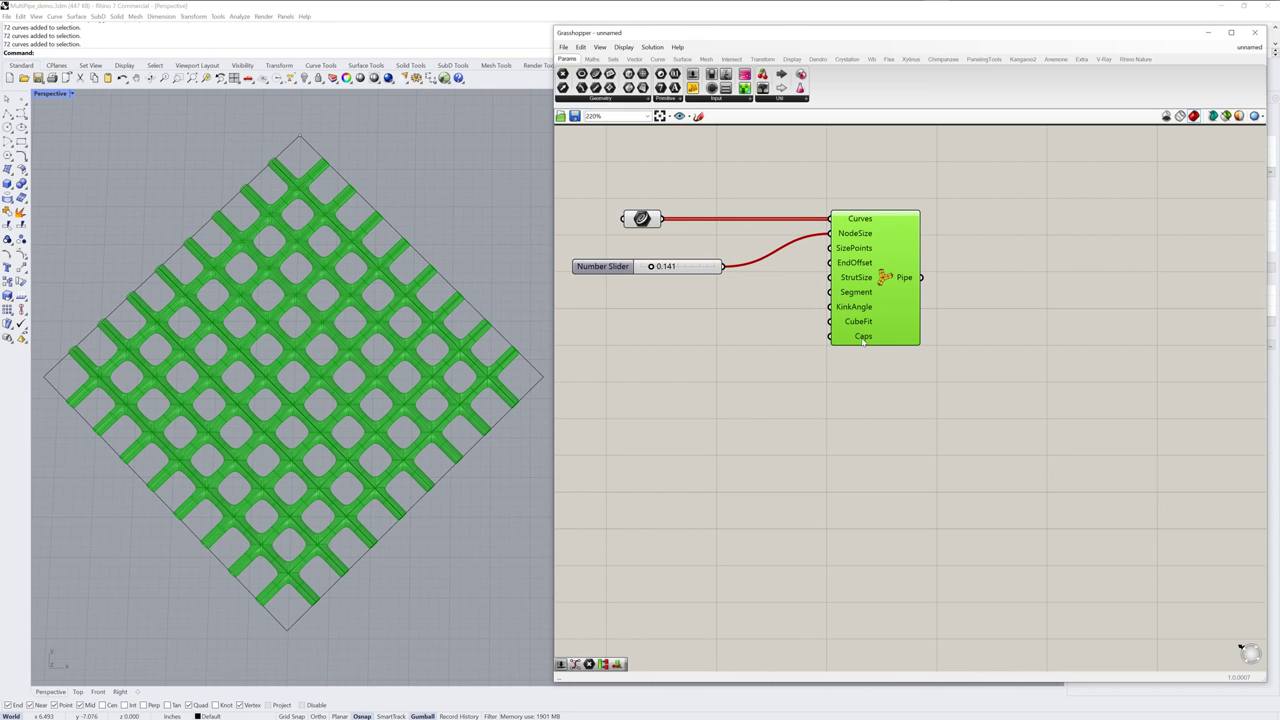
Set the pipe component's Caps input to Round and move it further right
mouse_move(863, 341)
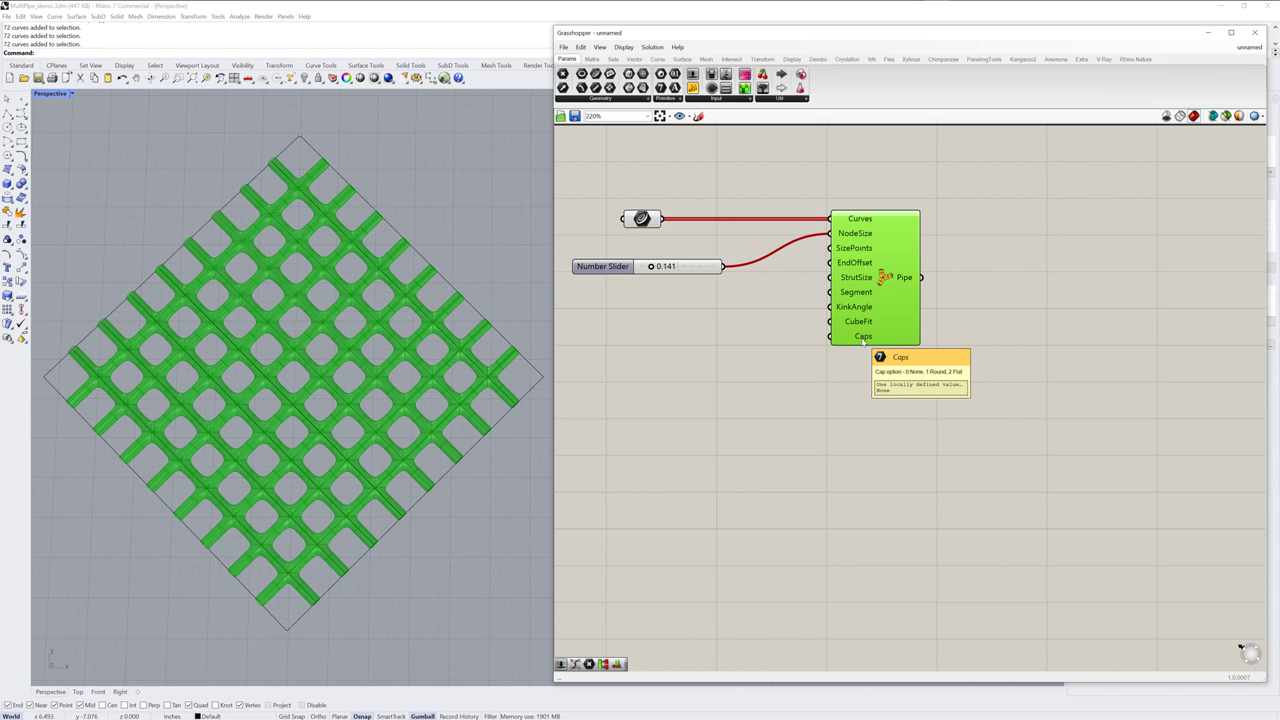
right_click(864, 340)
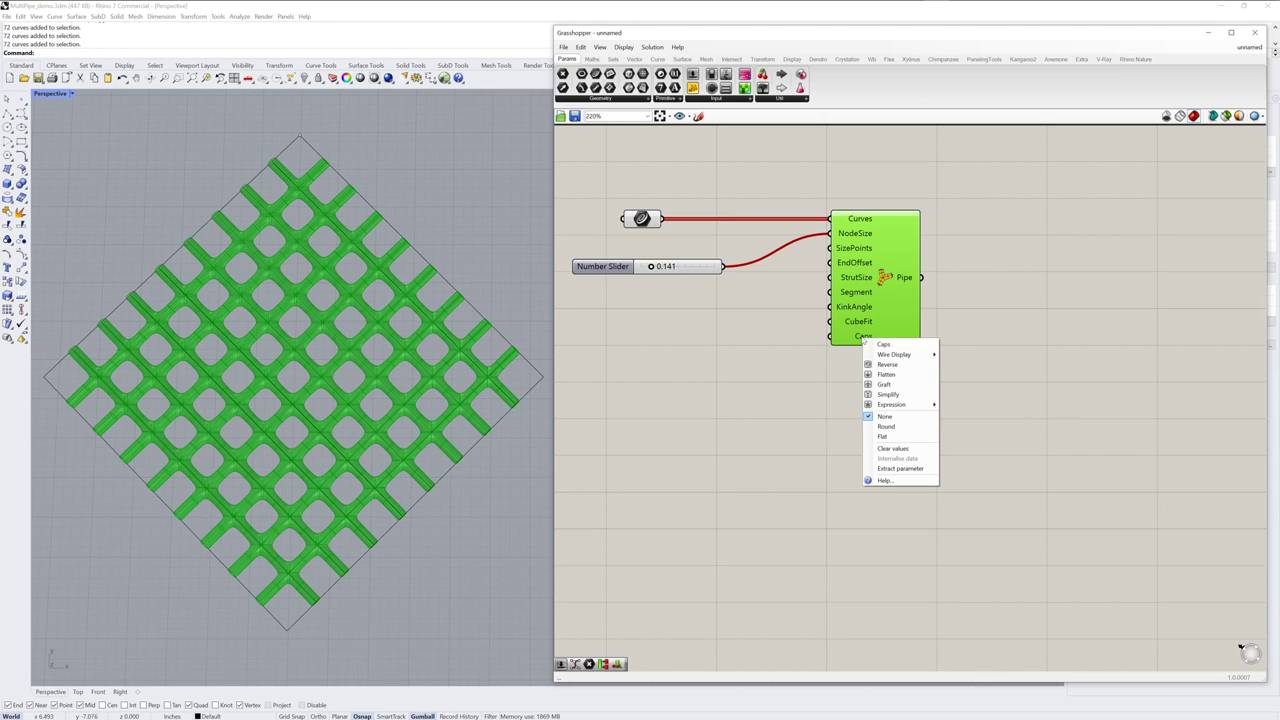
left_click(898, 428)
left_click_drag(862, 304, 944, 304)
left_click(848, 409)
scroll(372, 408, "up", 2)
scroll(372, 408, "down", 3)
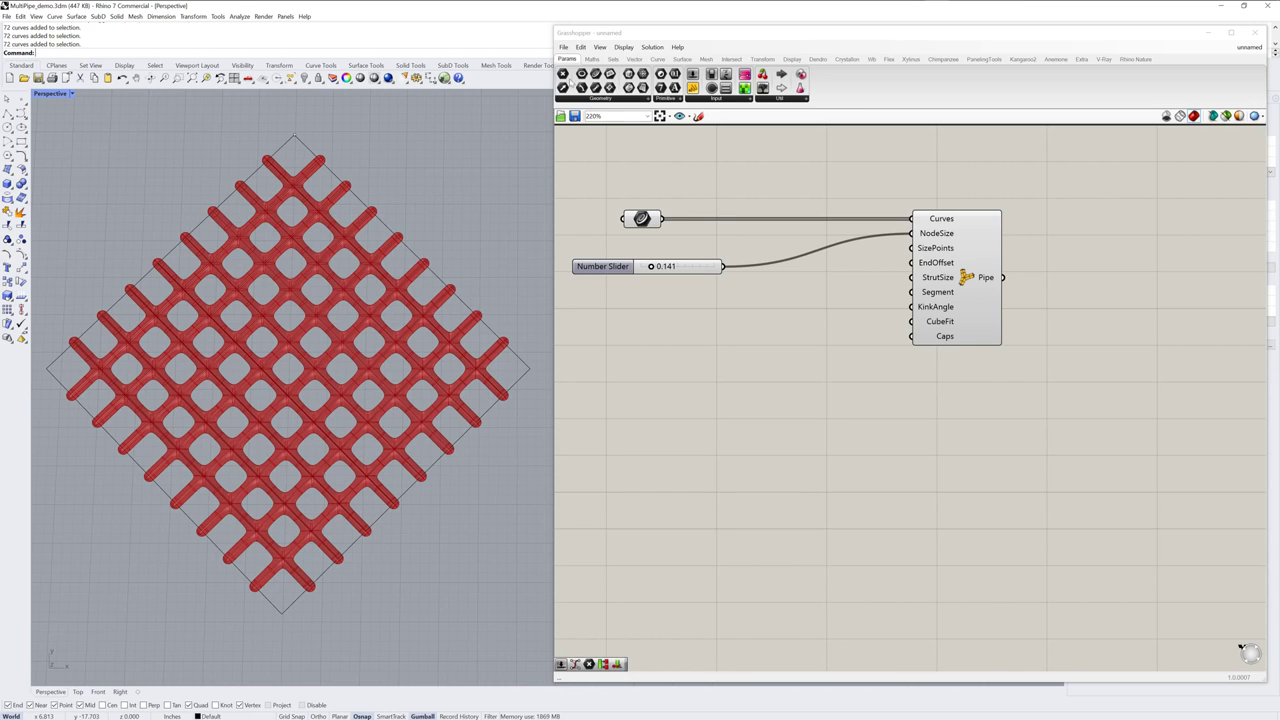
left_click(563, 74)
Place a Point parameter referencing the diamond grid's top corner point from Rhino
left_click(622, 344)
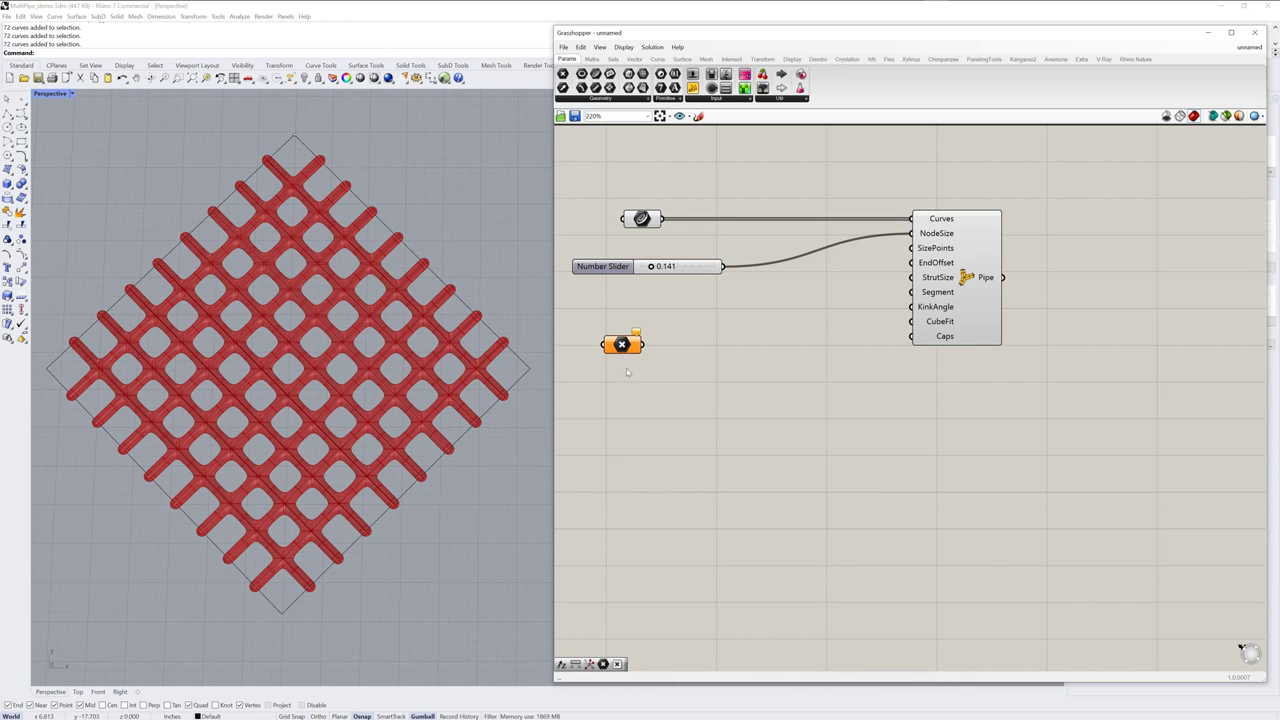
right_click(622, 344)
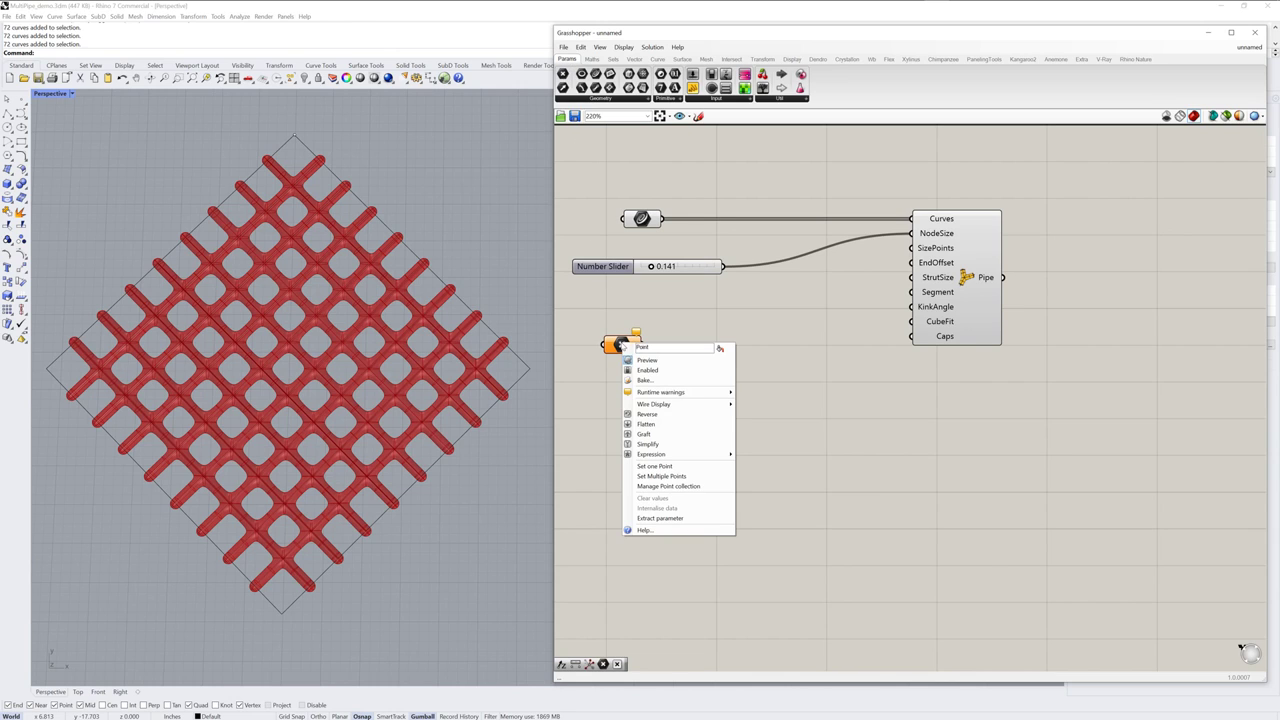
left_click(655, 466)
left_click(294, 135)
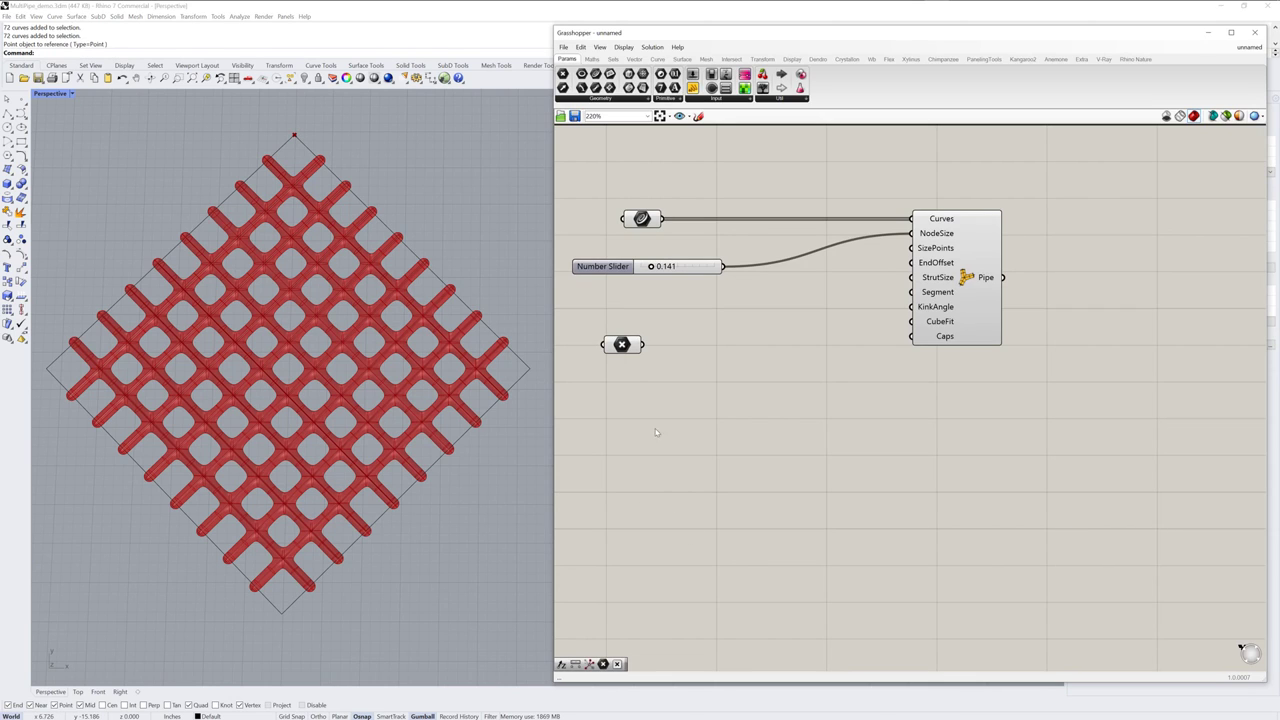
left_click_drag(630, 348, 630, 382)
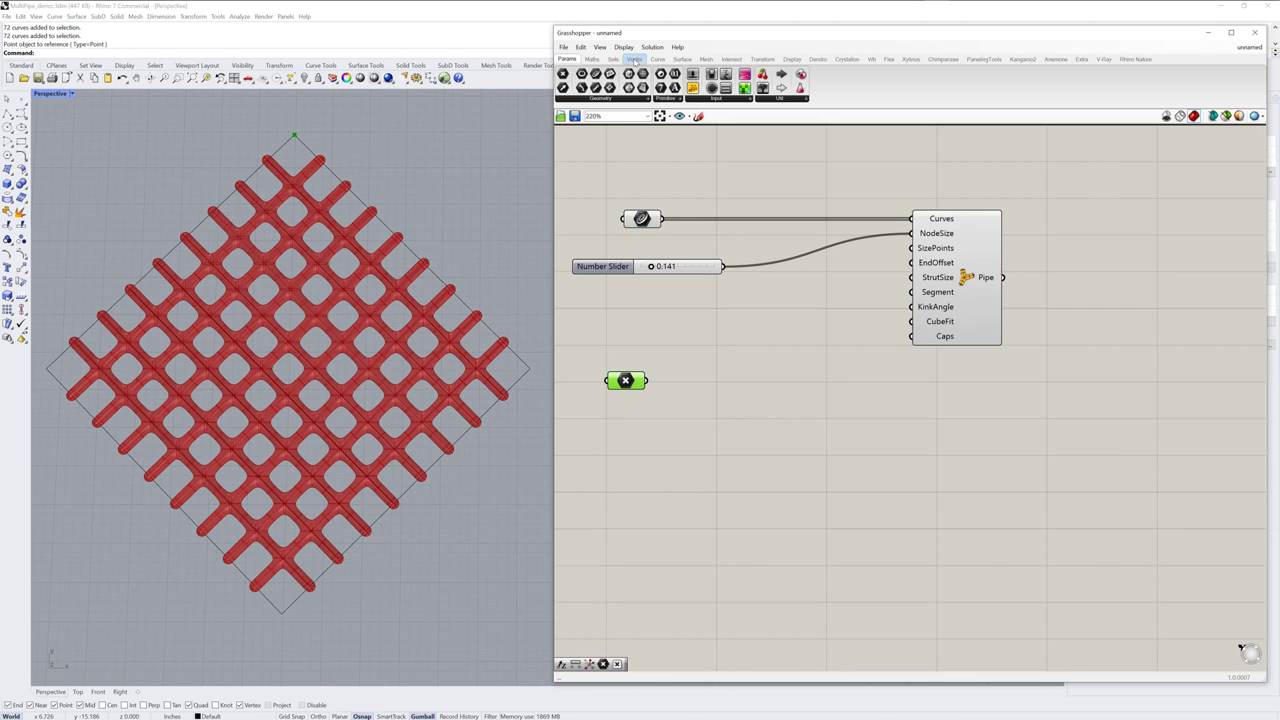
Add a Distance component from Vector > Point and wire the referenced point into its Point B
left_click(632, 60)
left_click(717, 99)
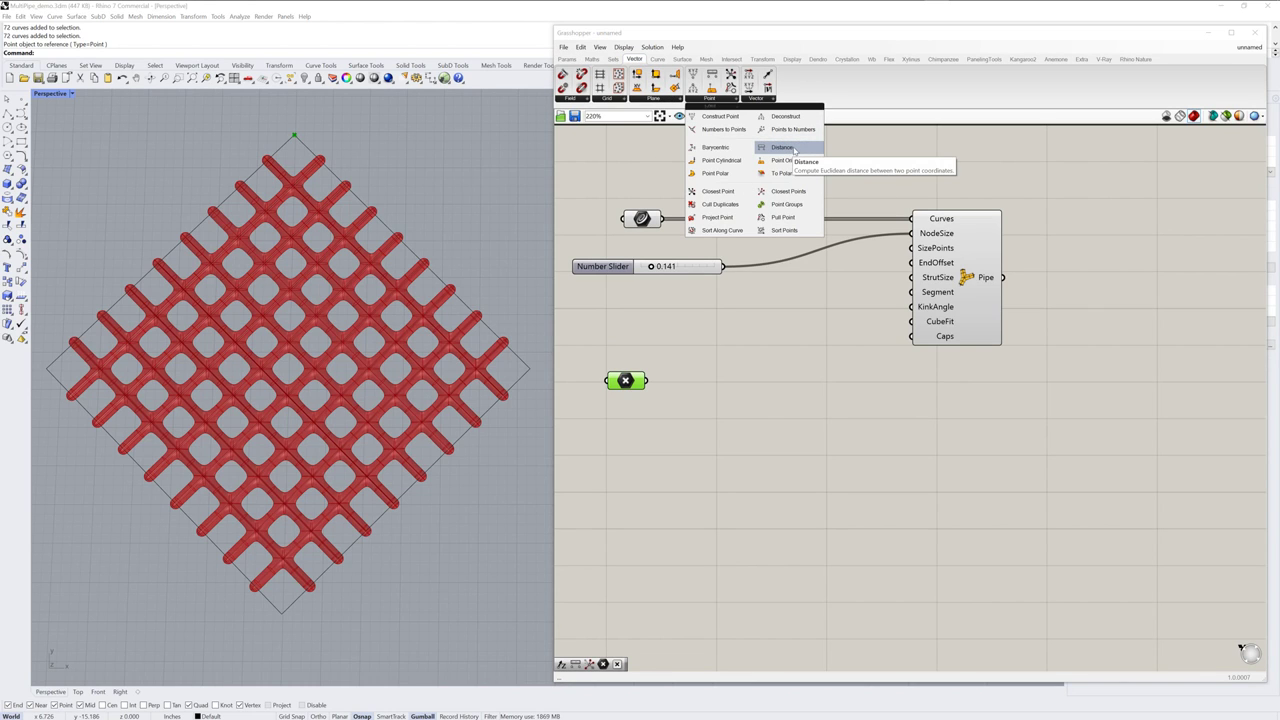
left_click_drag(795, 150, 752, 379)
left_click_drag(647, 380, 767, 381)
Tidy the canvas by nudging the curve parameter slightly left
left_click(623, 386)
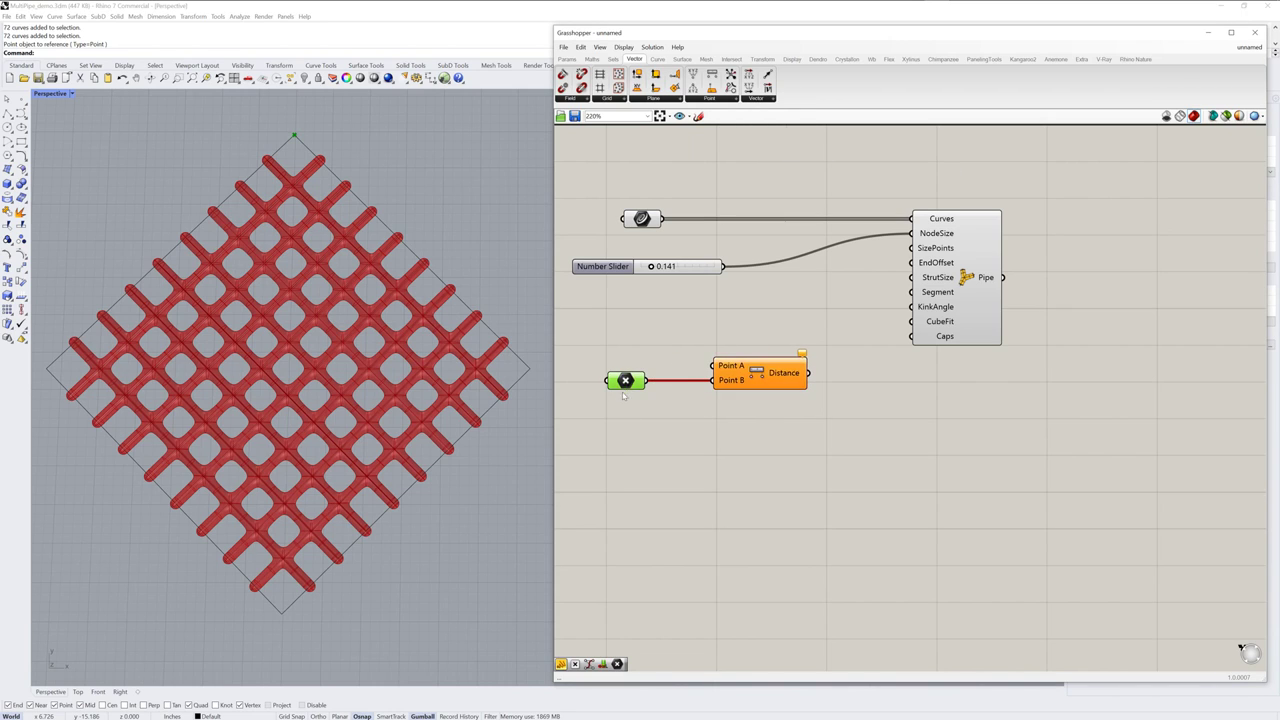
left_click(639, 444)
left_click(643, 220)
left_click(665, 456)
left_click_drag(642, 218, 623, 221)
Add a Control Points component fed by the lattice curves, with its Points wired into Distance Point A
left_click(671, 175)
left_click(658, 59)
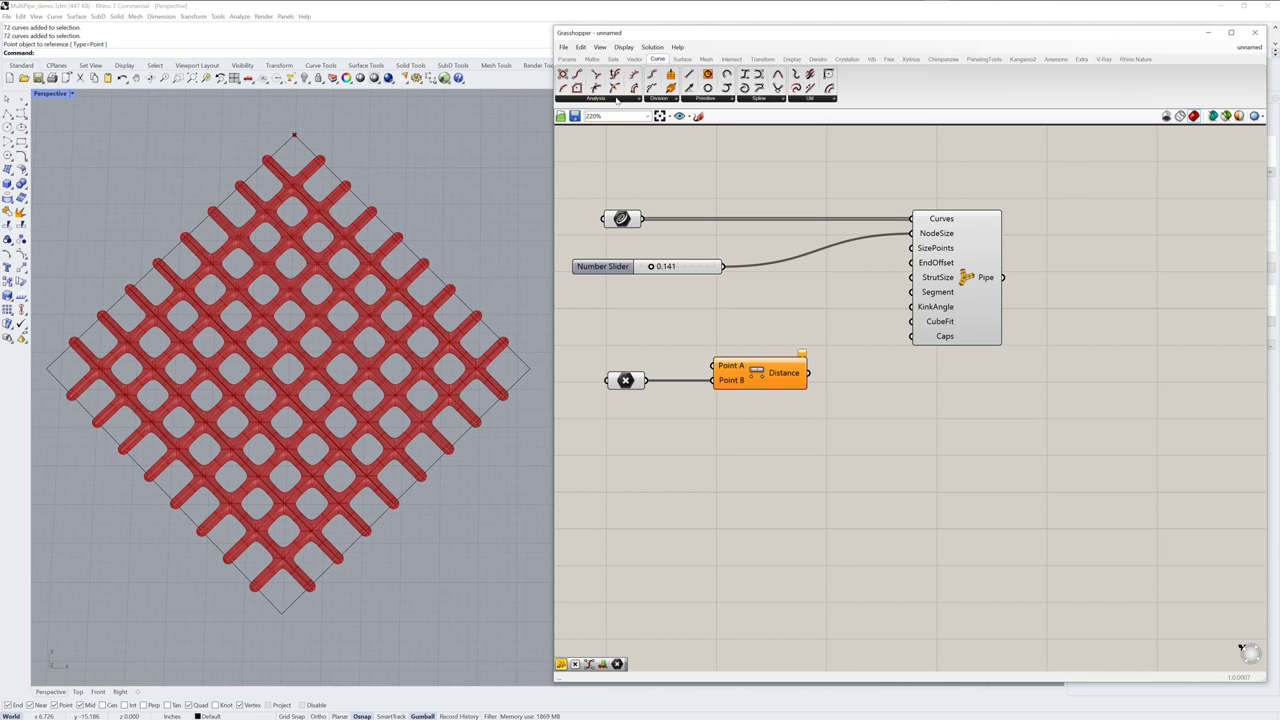
left_click(618, 100)
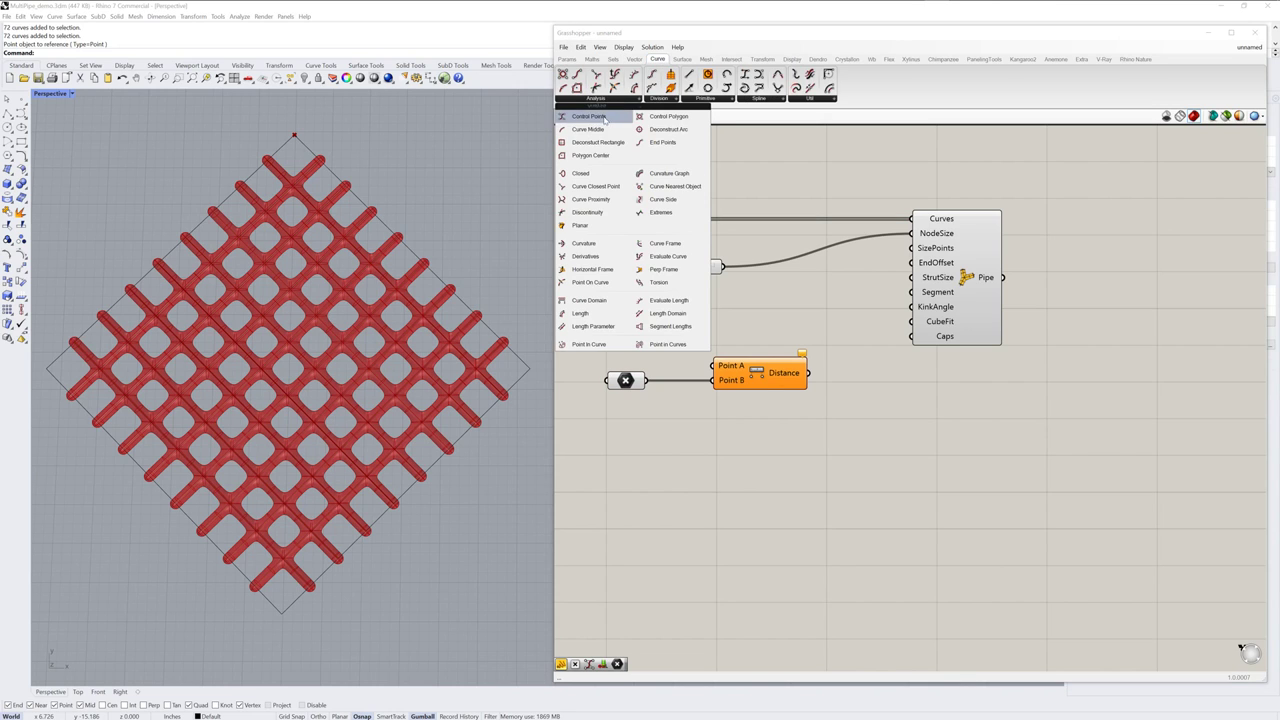
left_click_drag(612, 119, 750, 197)
left_click_drag(642, 218, 749, 167)
mouse_move(748, 167)
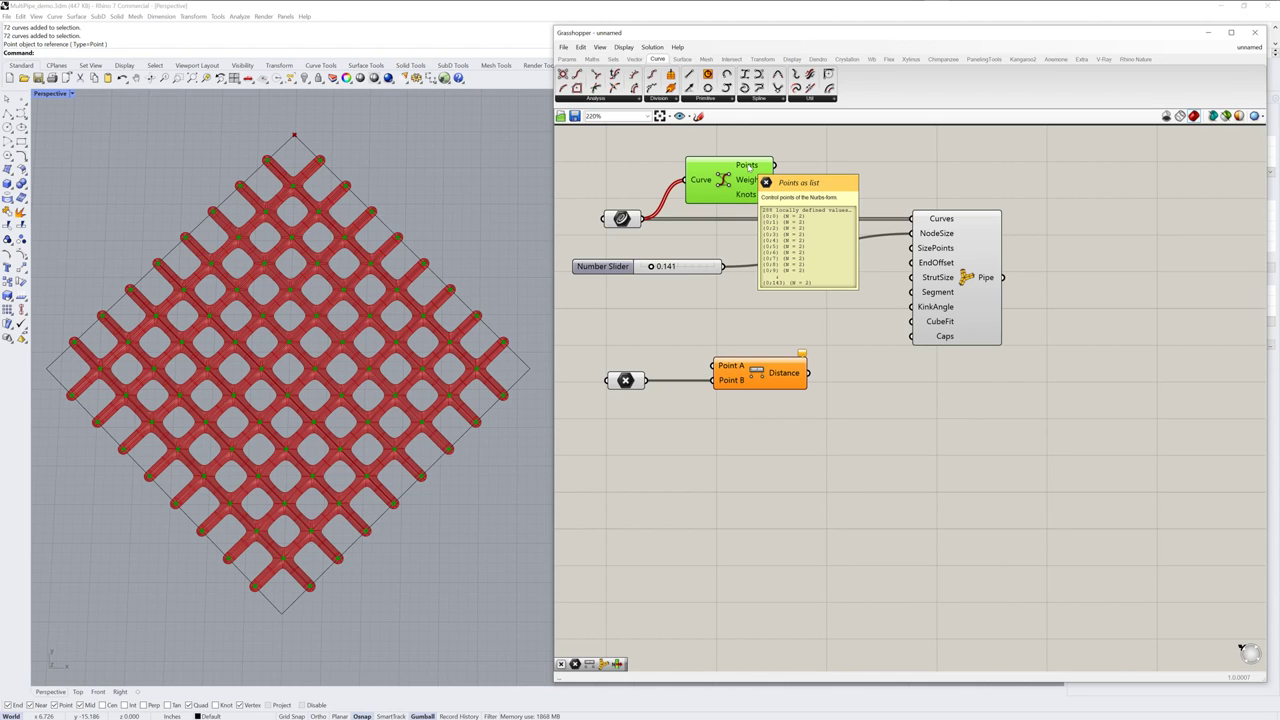
left_click_drag(774, 165, 793, 382)
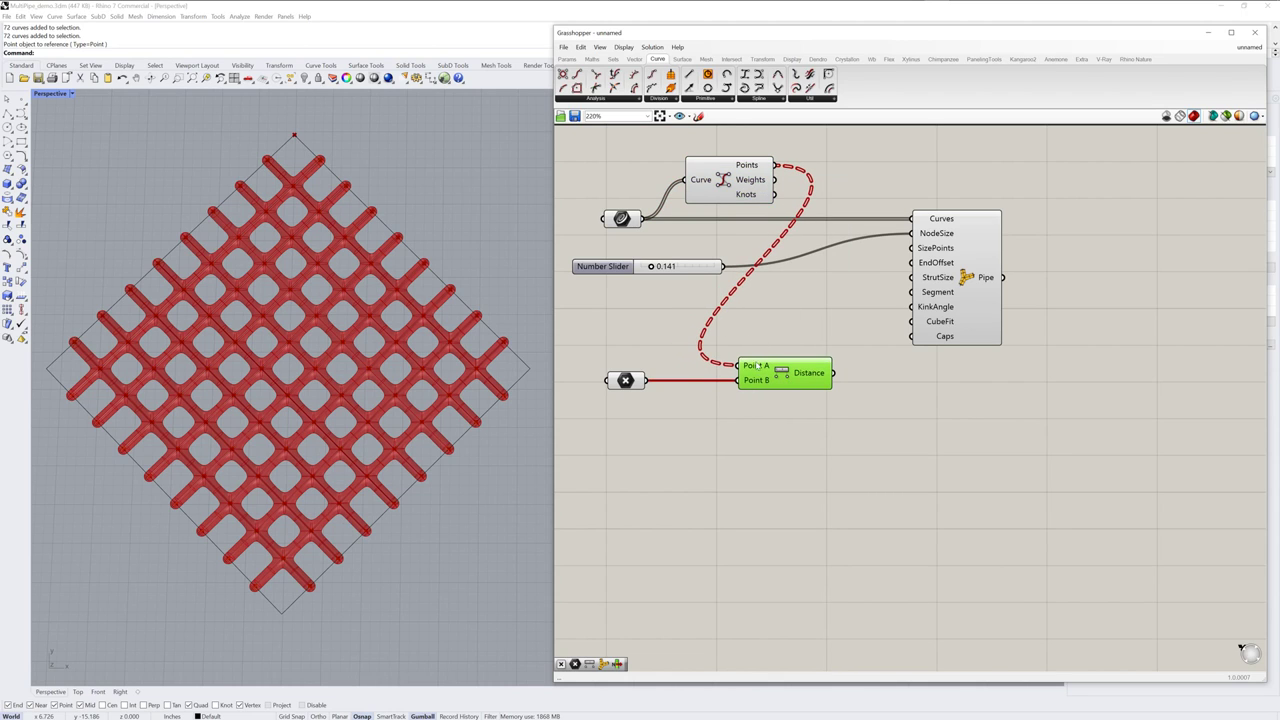
mouse_move(757, 367)
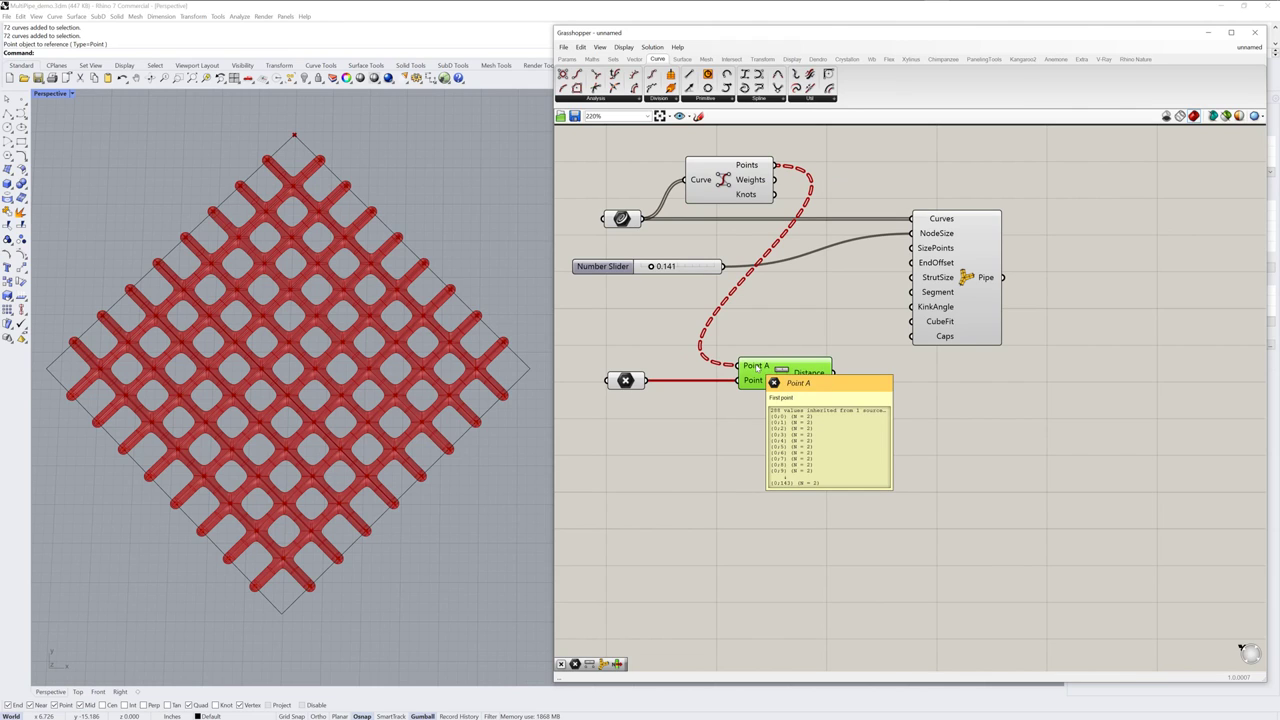
Move the Pipe component further right to make room on the canvas
left_click(834, 330)
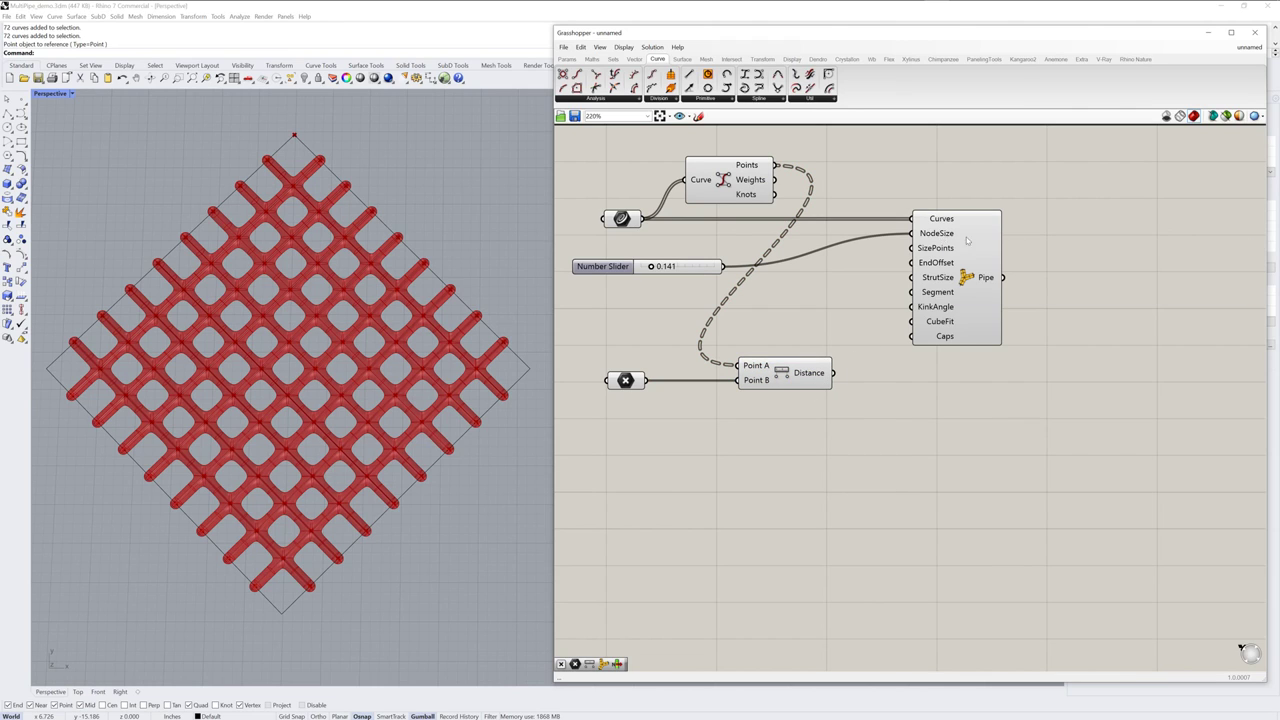
left_click_drag(942, 235, 1035, 244)
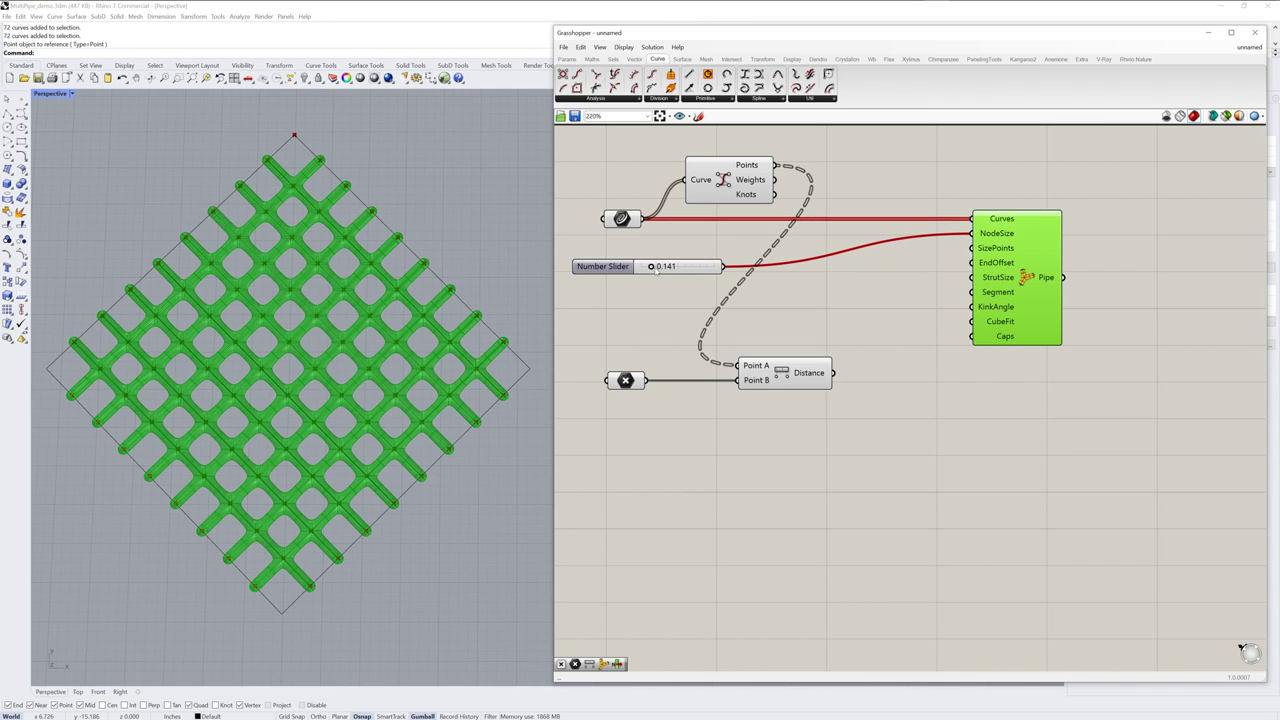
left_click(605, 268)
left_click(796, 334)
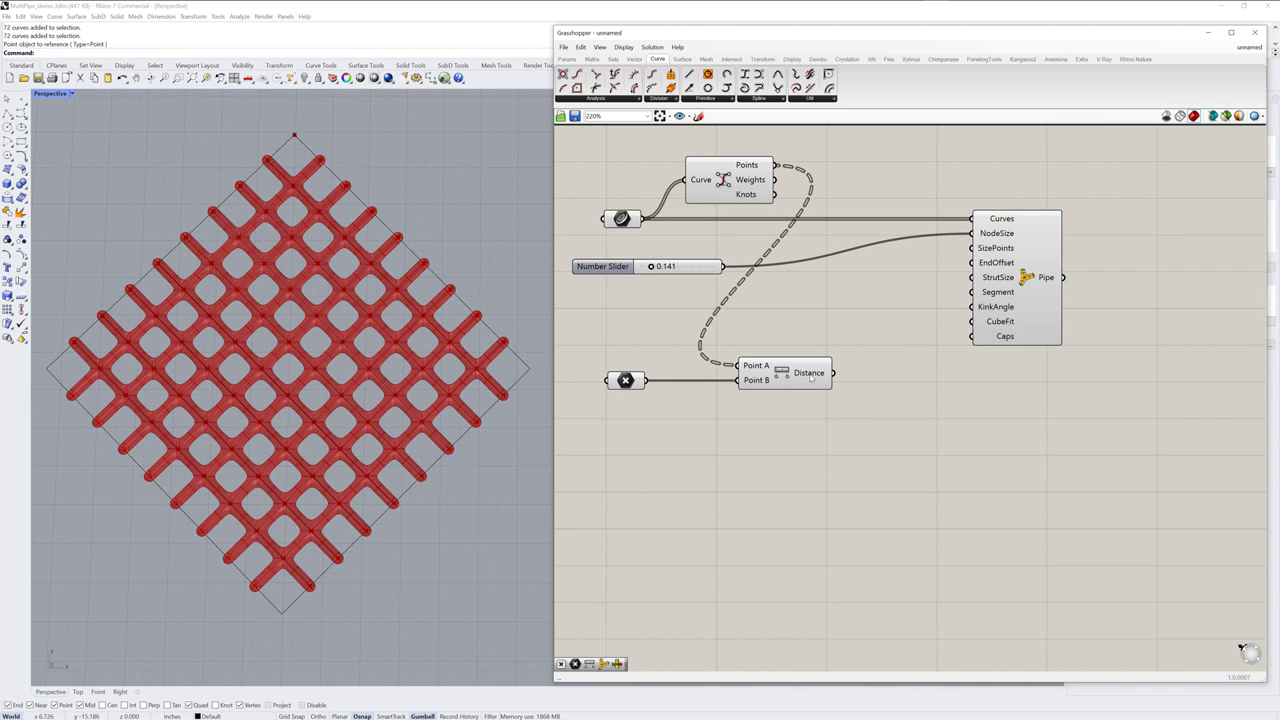
mouse_move(811, 376)
Flatten the control points, wire Distance into NodeSize and the points into SizePoints
mouse_move(752, 166)
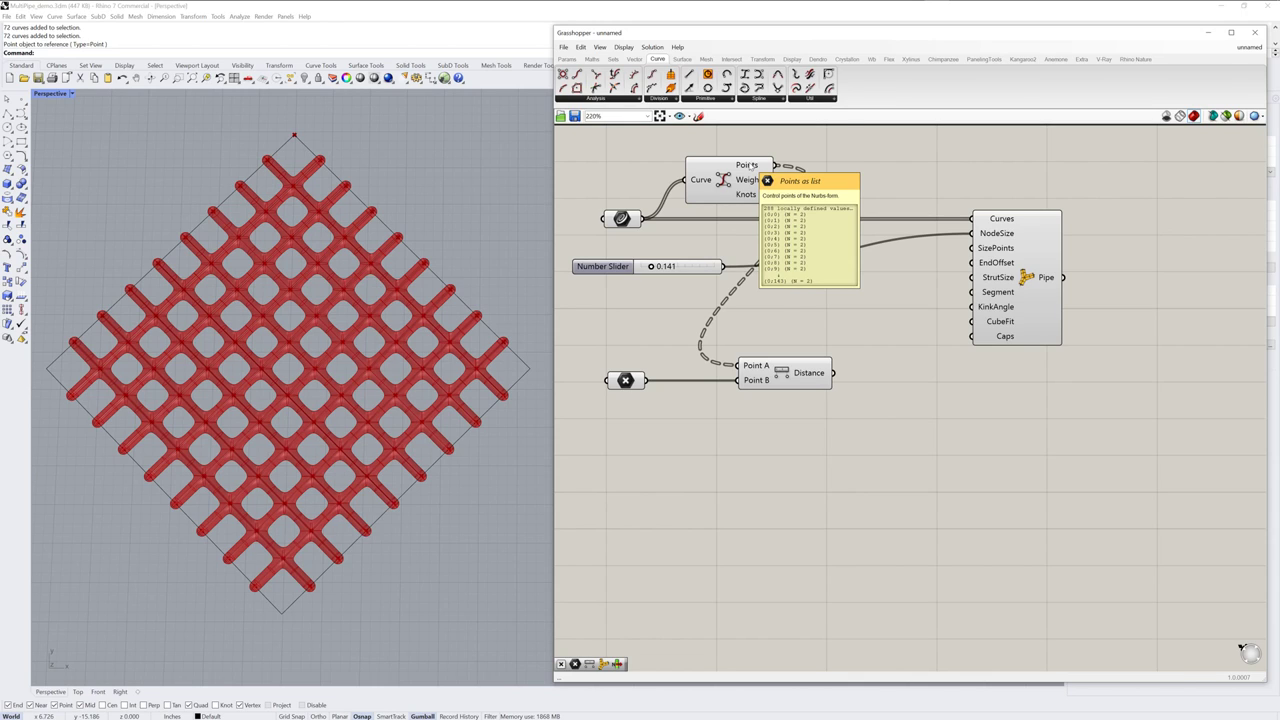
right_click(752, 169)
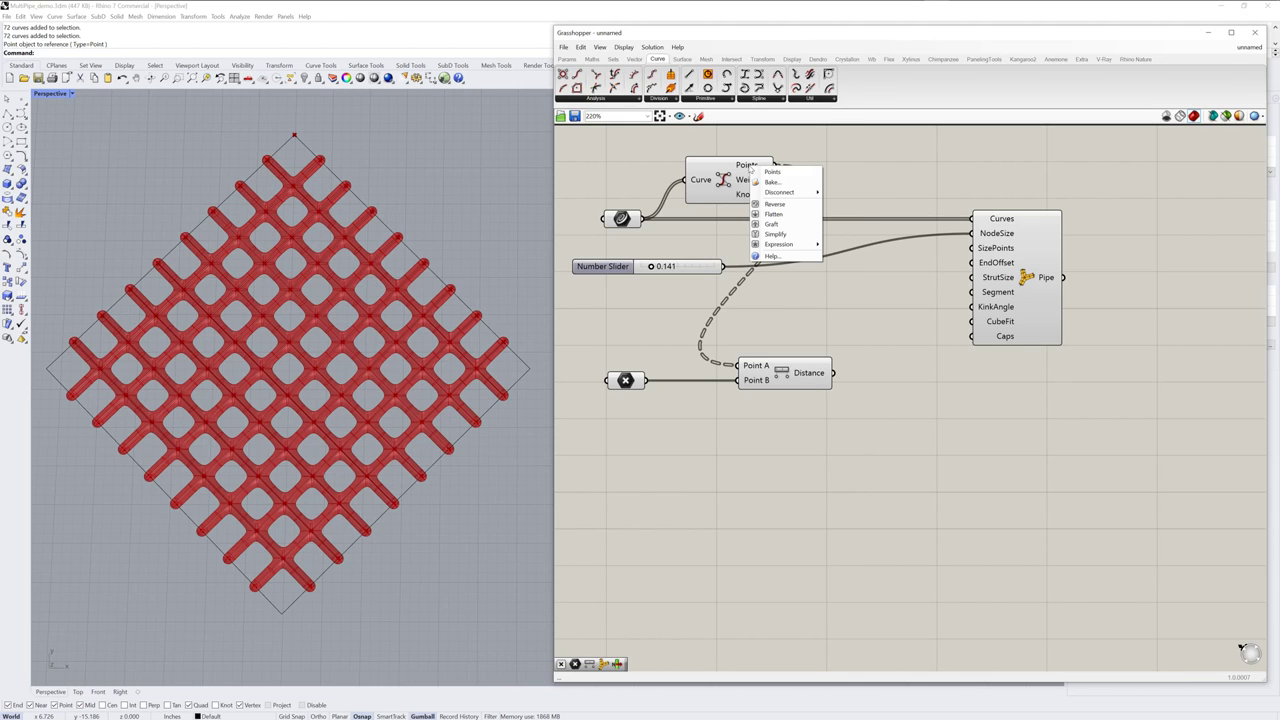
left_click(773, 214)
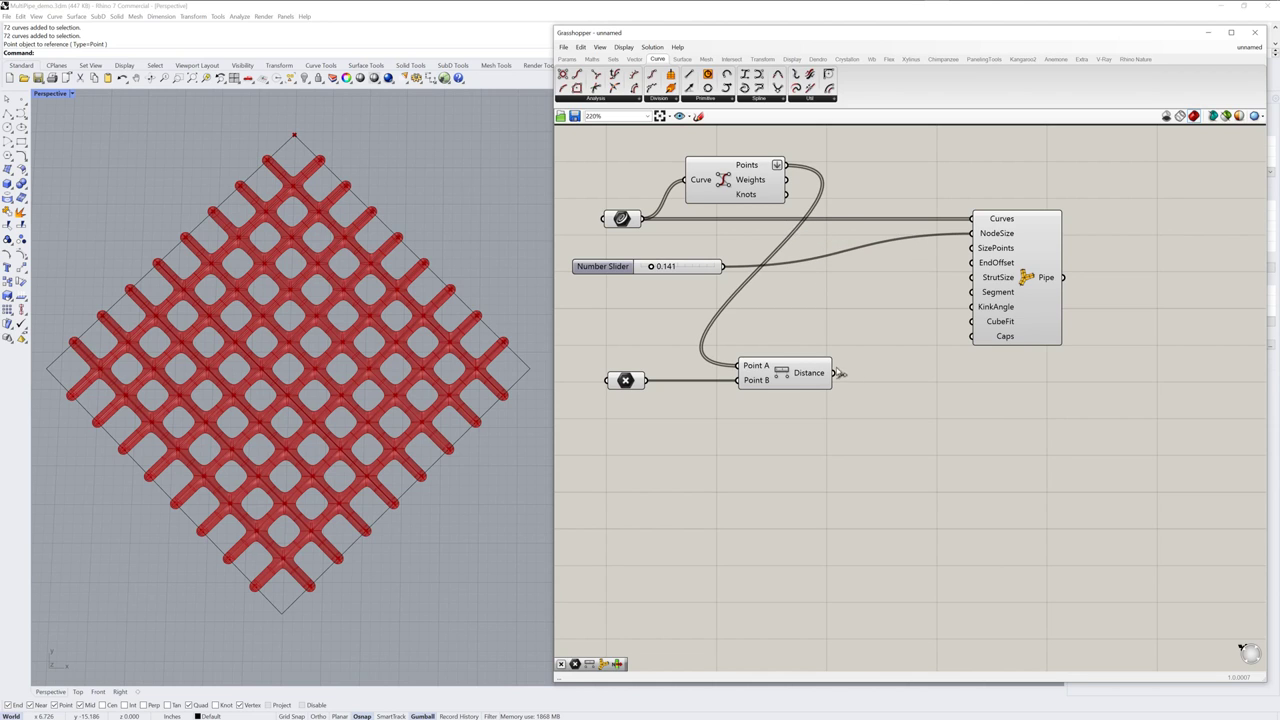
left_click_drag(838, 373, 971, 234)
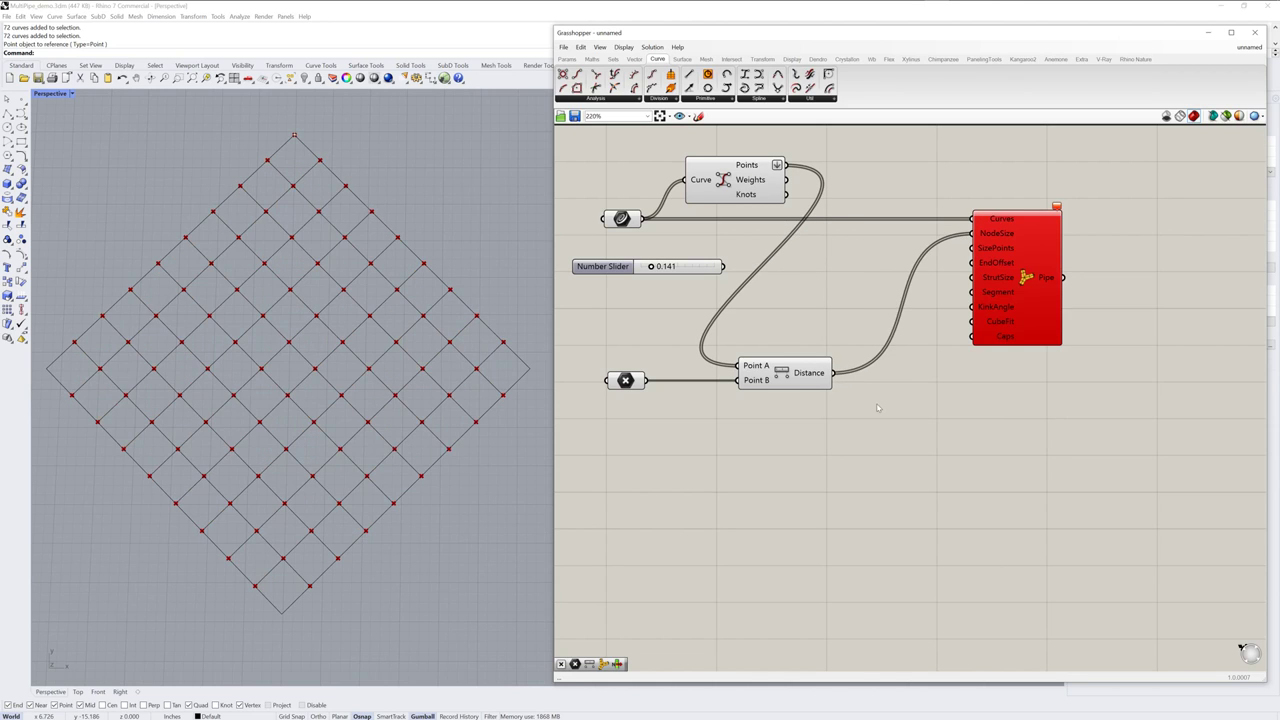
left_click_drag(788, 166, 975, 249)
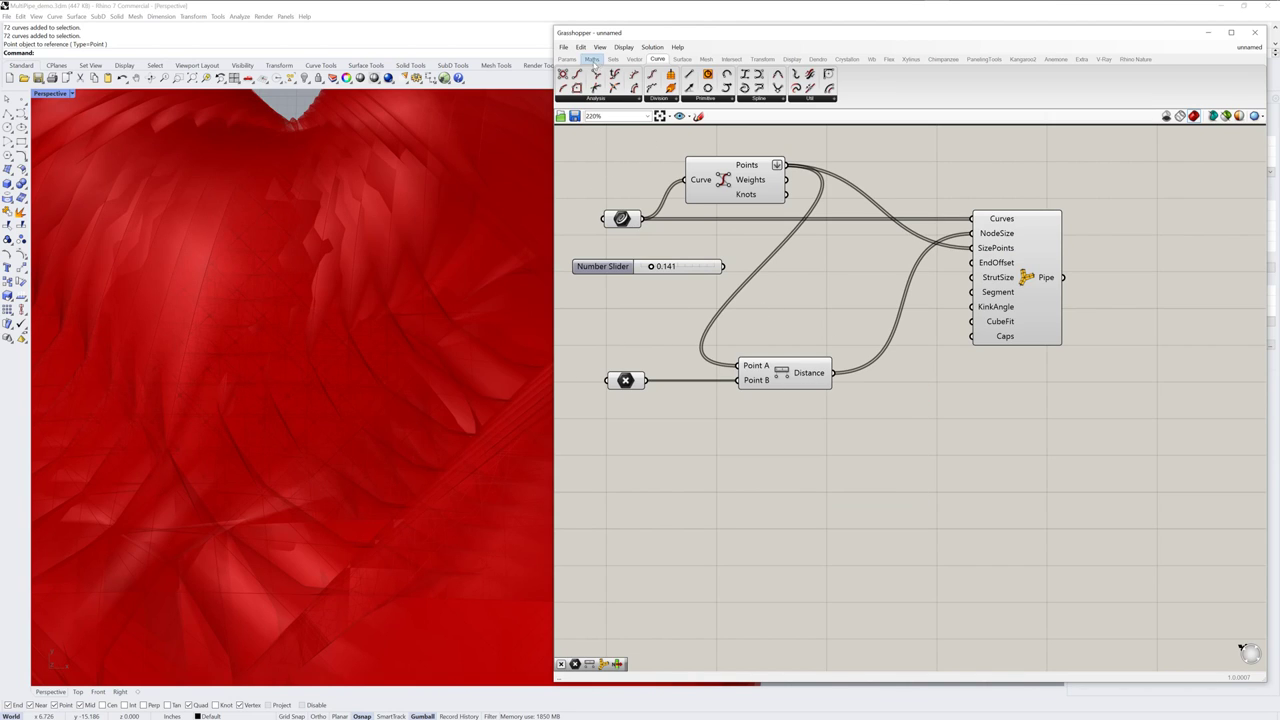
Multiply the slider value by the distances and wire the Result into NodeSize
left_click(592, 59)
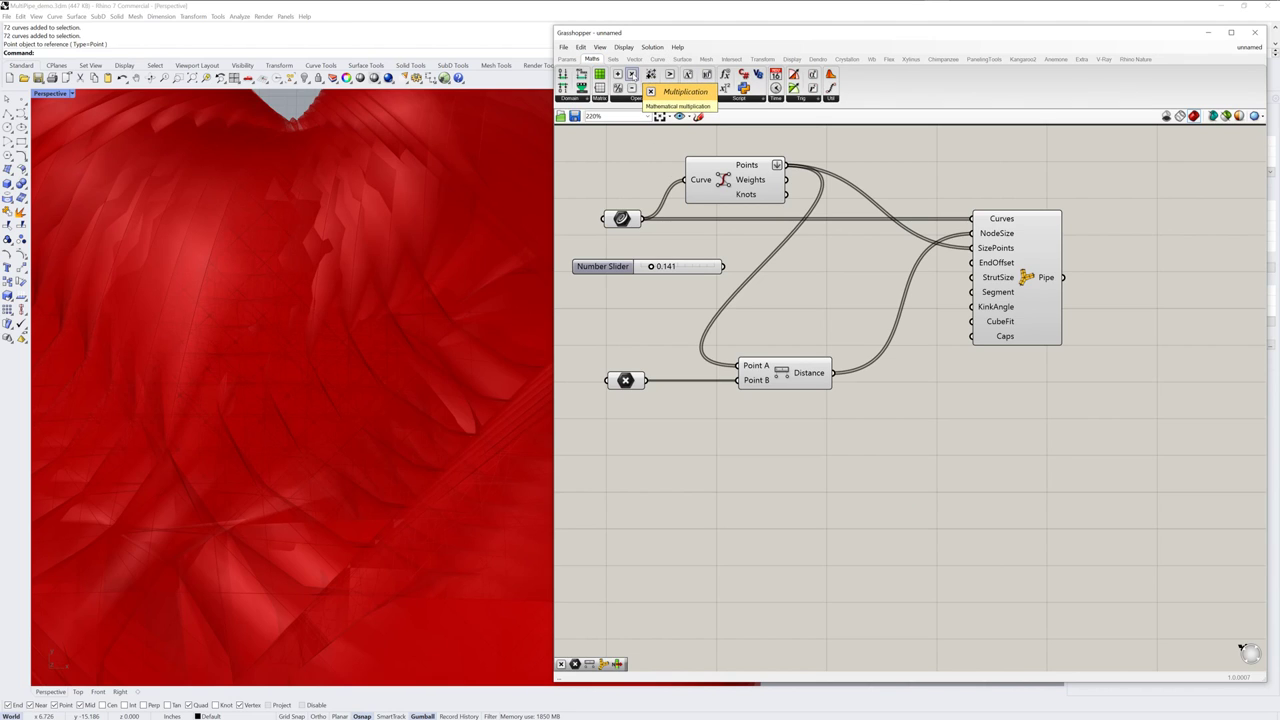
left_click_drag(632, 75, 889, 305)
left_click_drag(789, 382, 765, 386)
left_click_drag(723, 266, 853, 294)
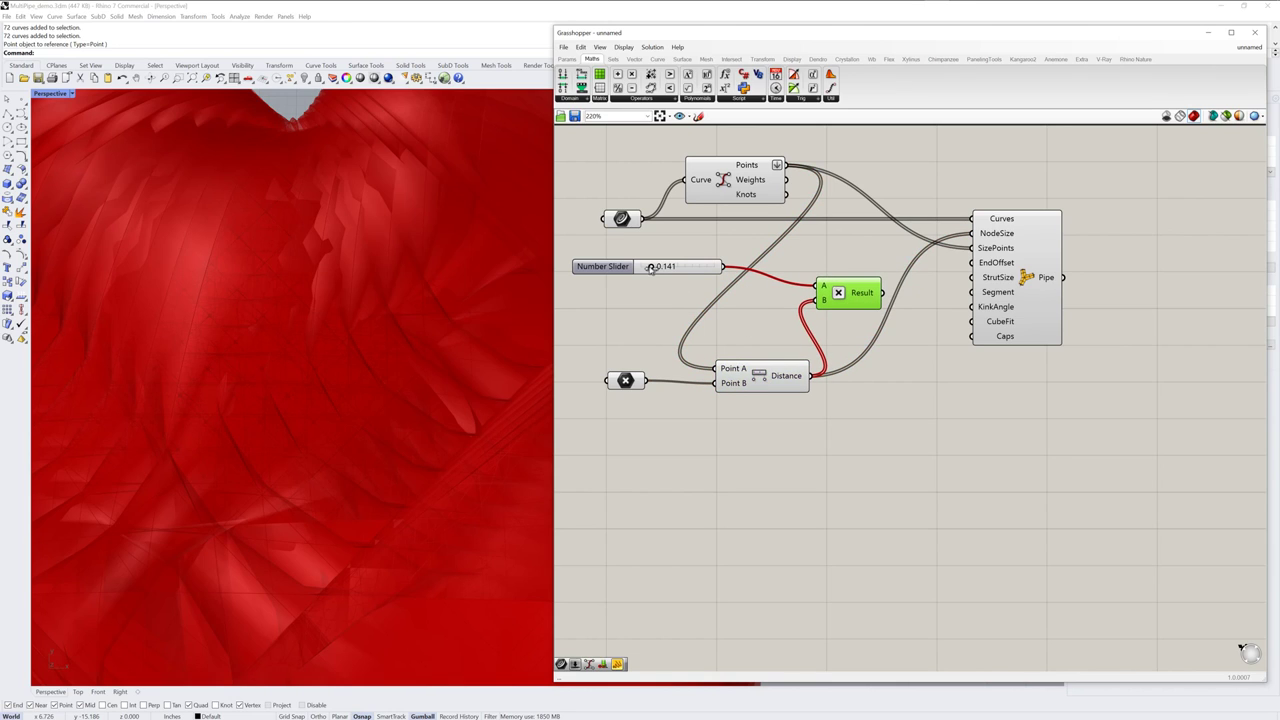
left_click_drag(651, 267, 645, 267)
left_click_drag(882, 293, 972, 234)
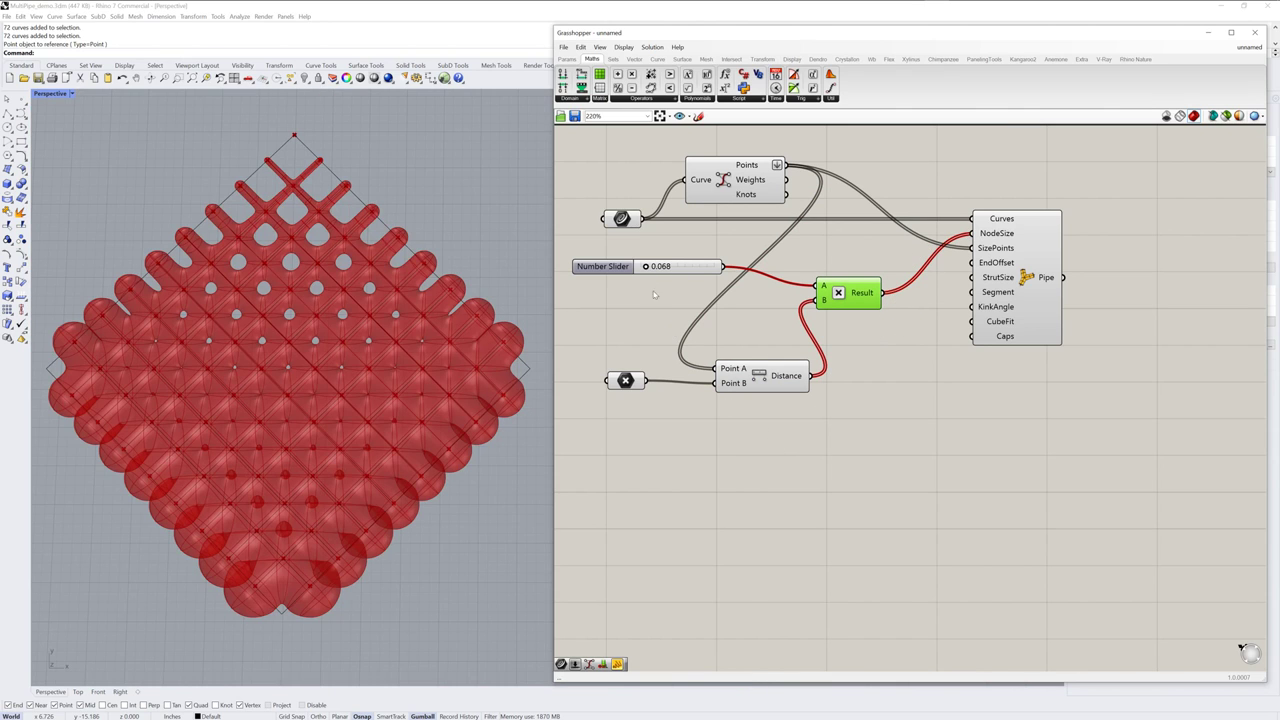
Set the multiplier slider to 0.027 and move the attractor point to the lattice centre
left_click_drag(646, 267, 643, 268)
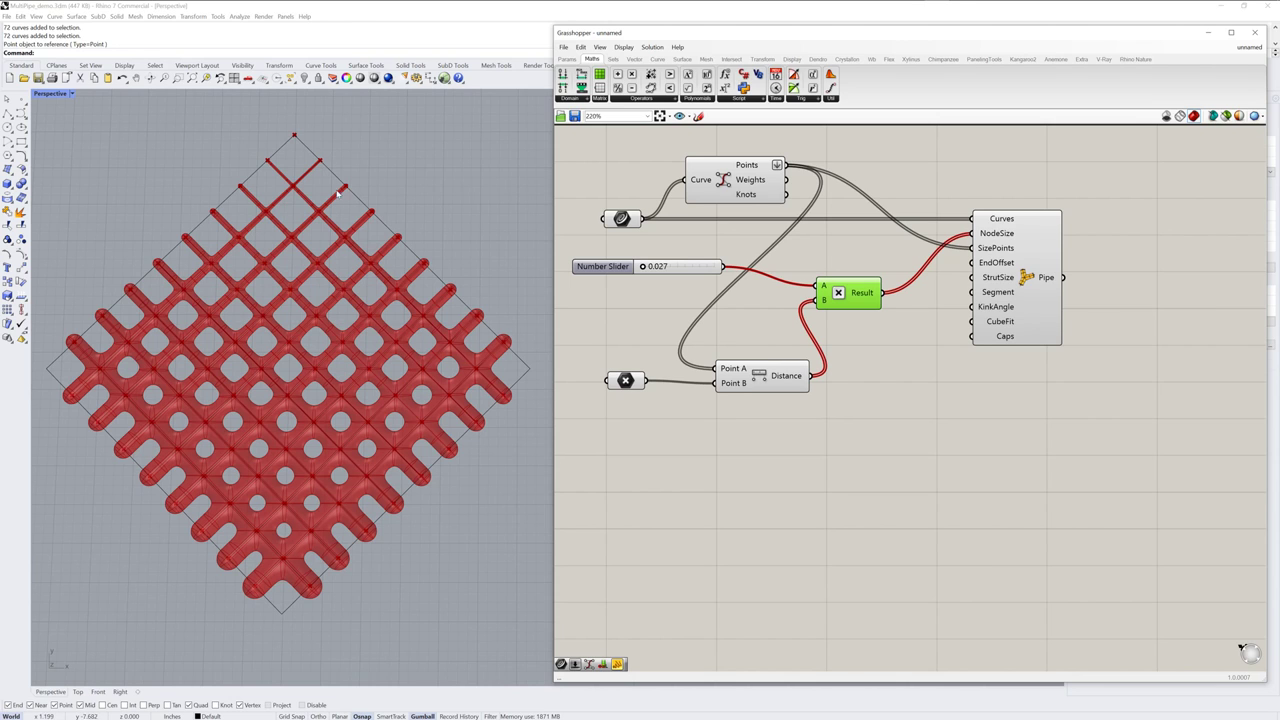
left_click(294, 134)
left_click_drag(320, 113, 311, 353)
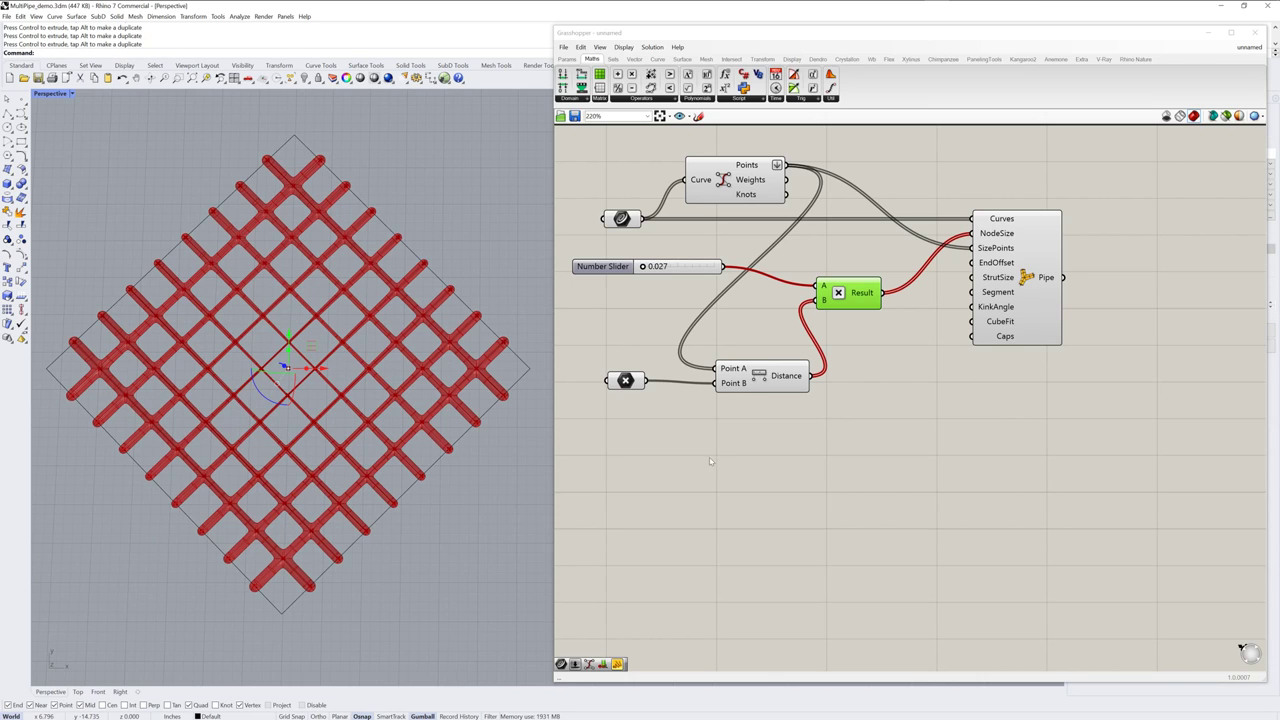
left_click(711, 462)
left_click(515, 531)
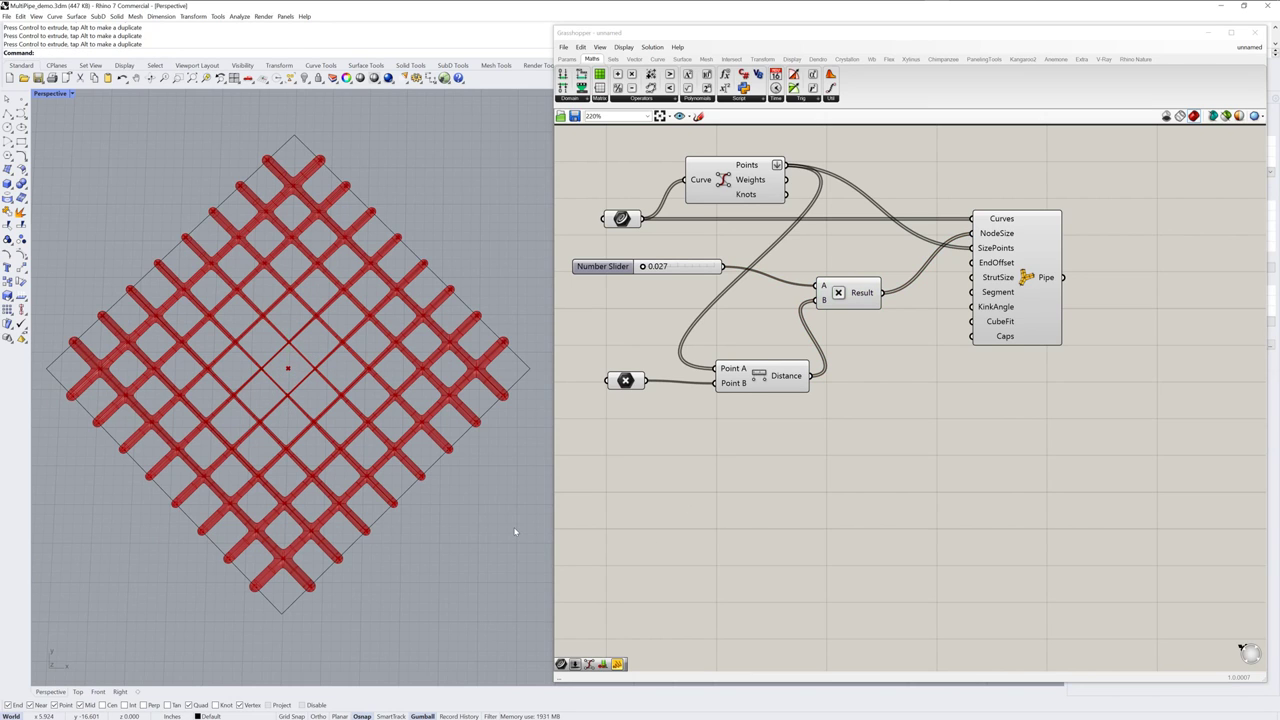
left_click_drag(1016, 298, 1129, 298)
left_click(862, 295)
left_click(879, 409)
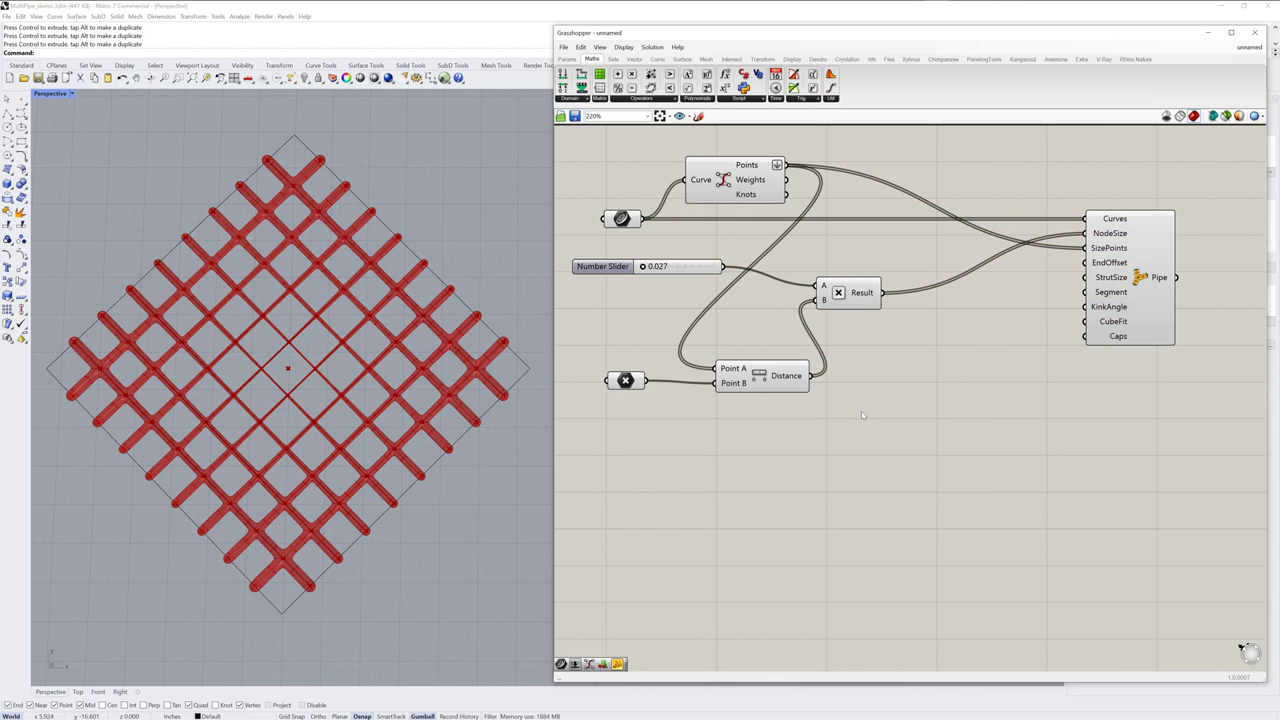
Insert a Gaussian Graph Mapper between the Multiplication Result and the Pipe's NodeSize input
left_click(567, 59)
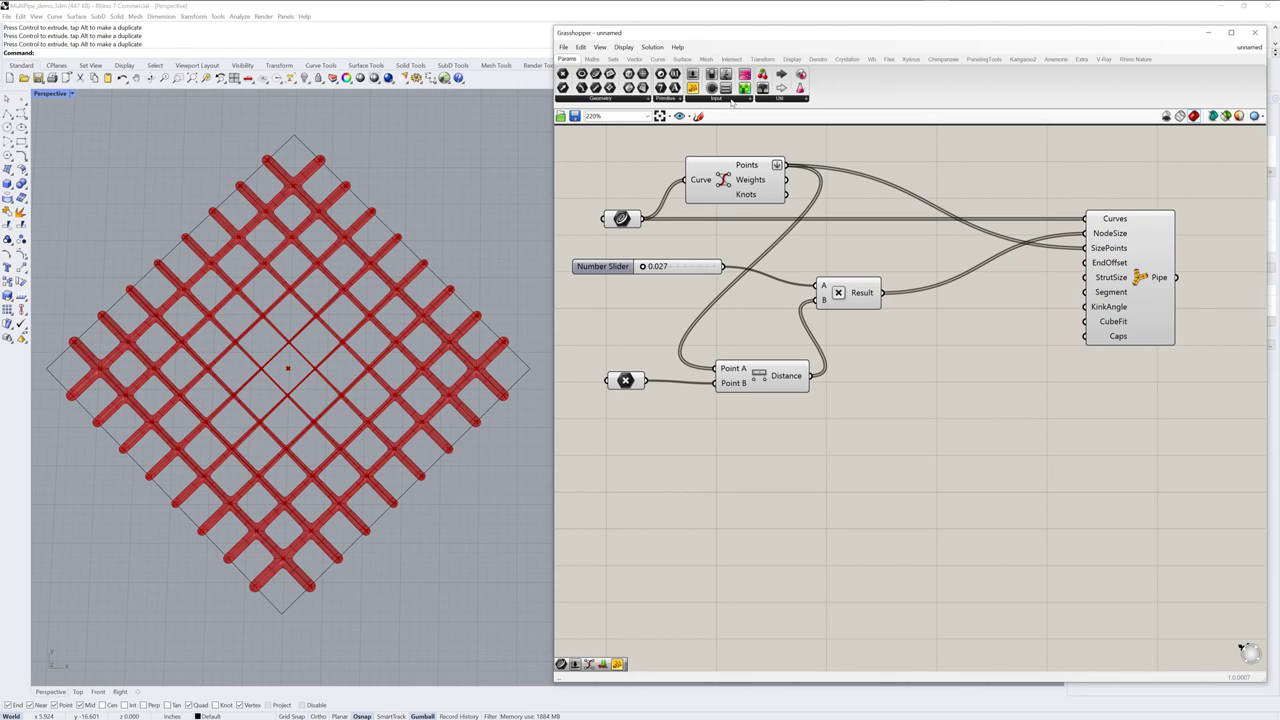
left_click(733, 100)
left_click_drag(708, 217, 958, 424)
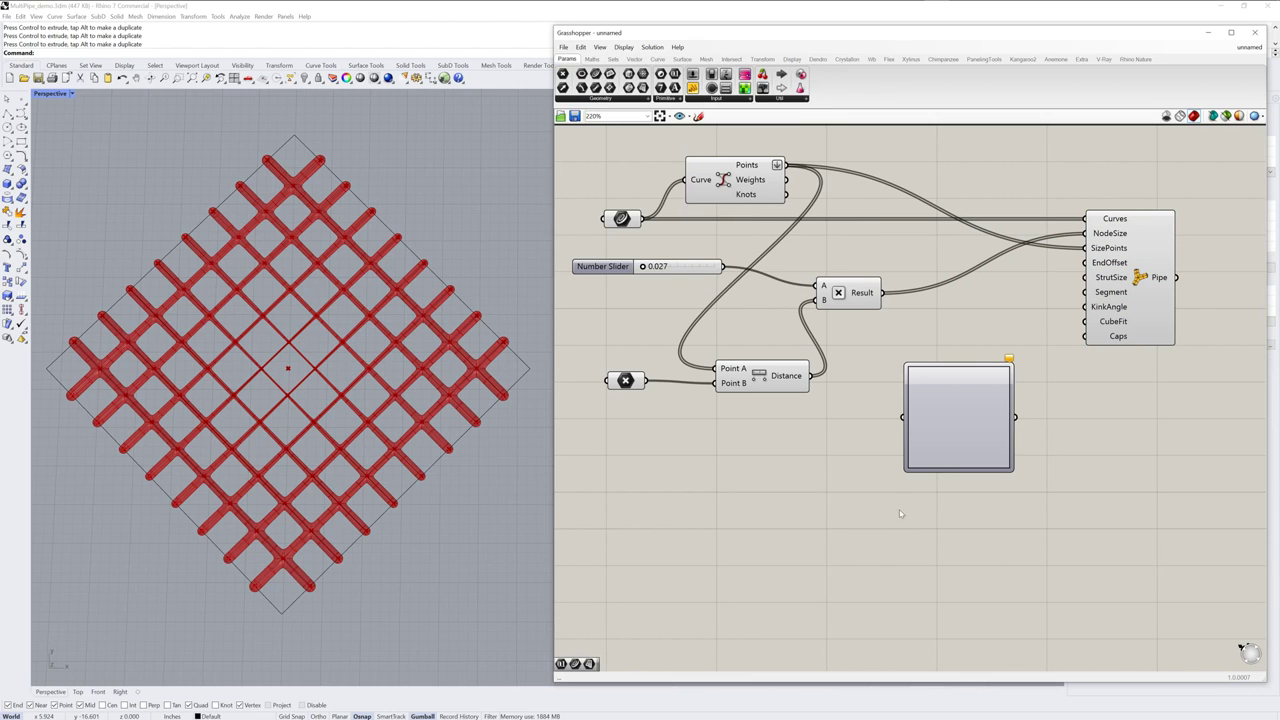
right_click(951, 423)
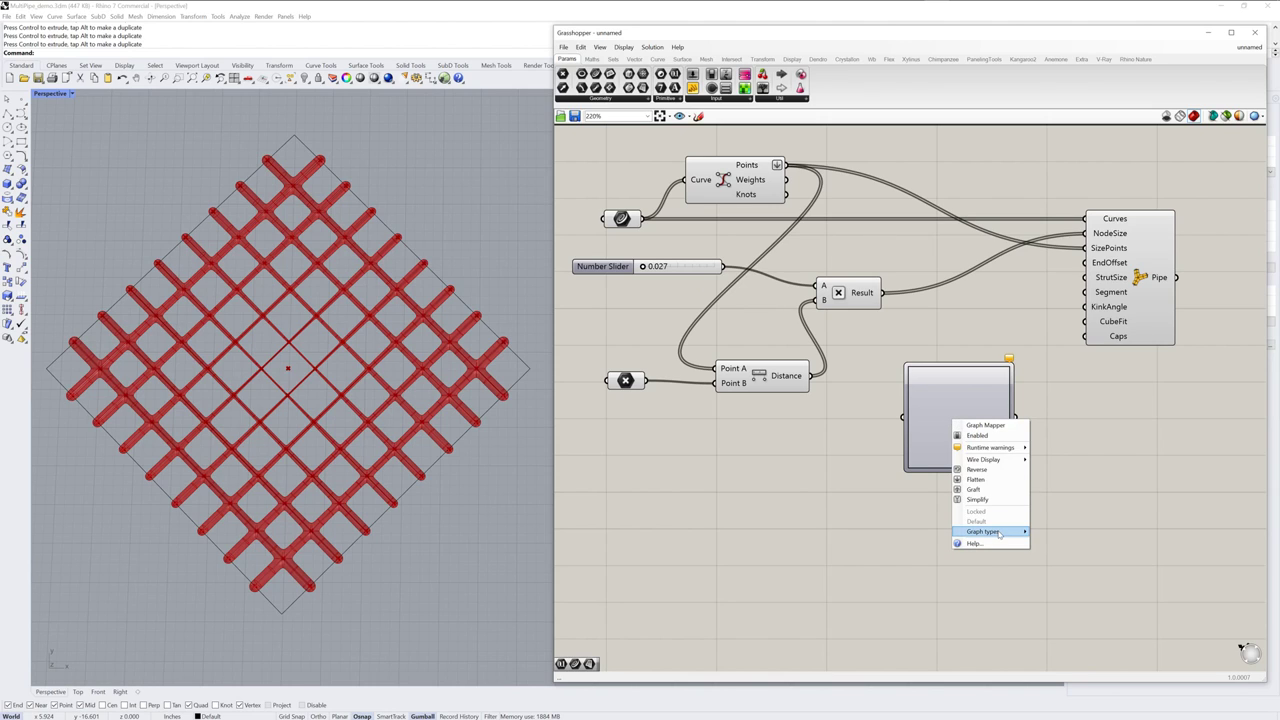
mouse_move(999, 532)
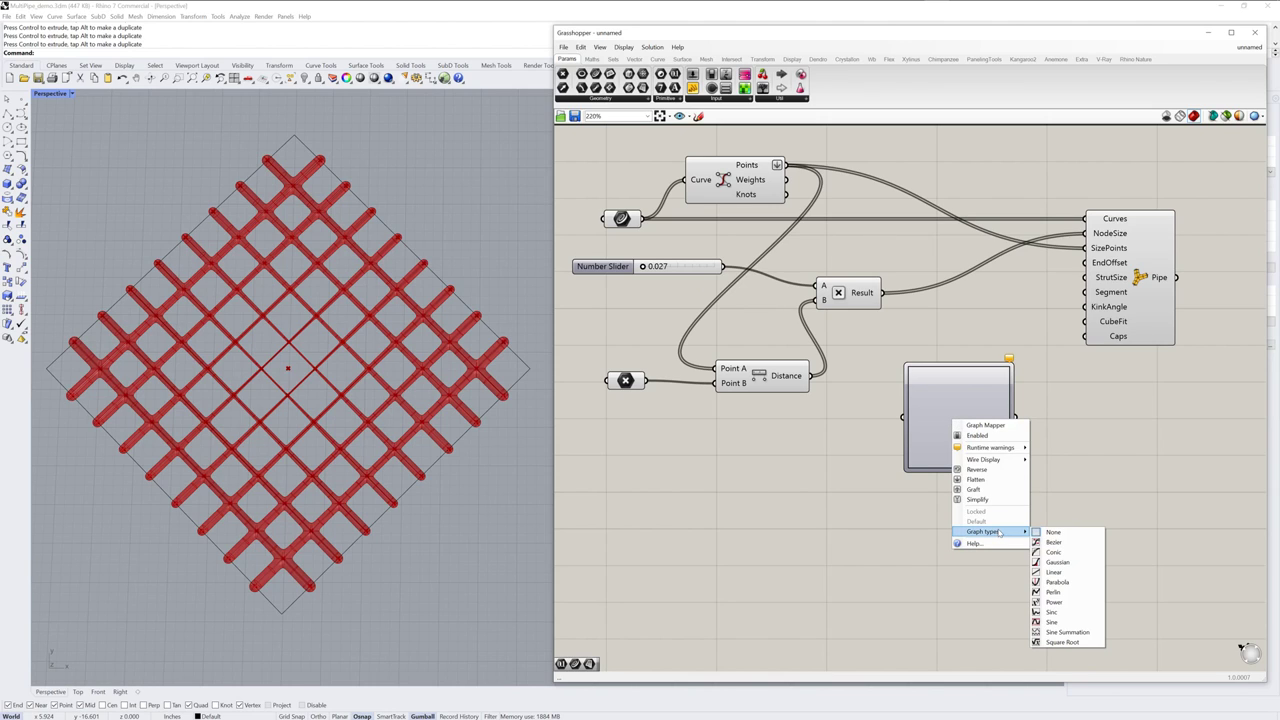
left_click(1060, 563)
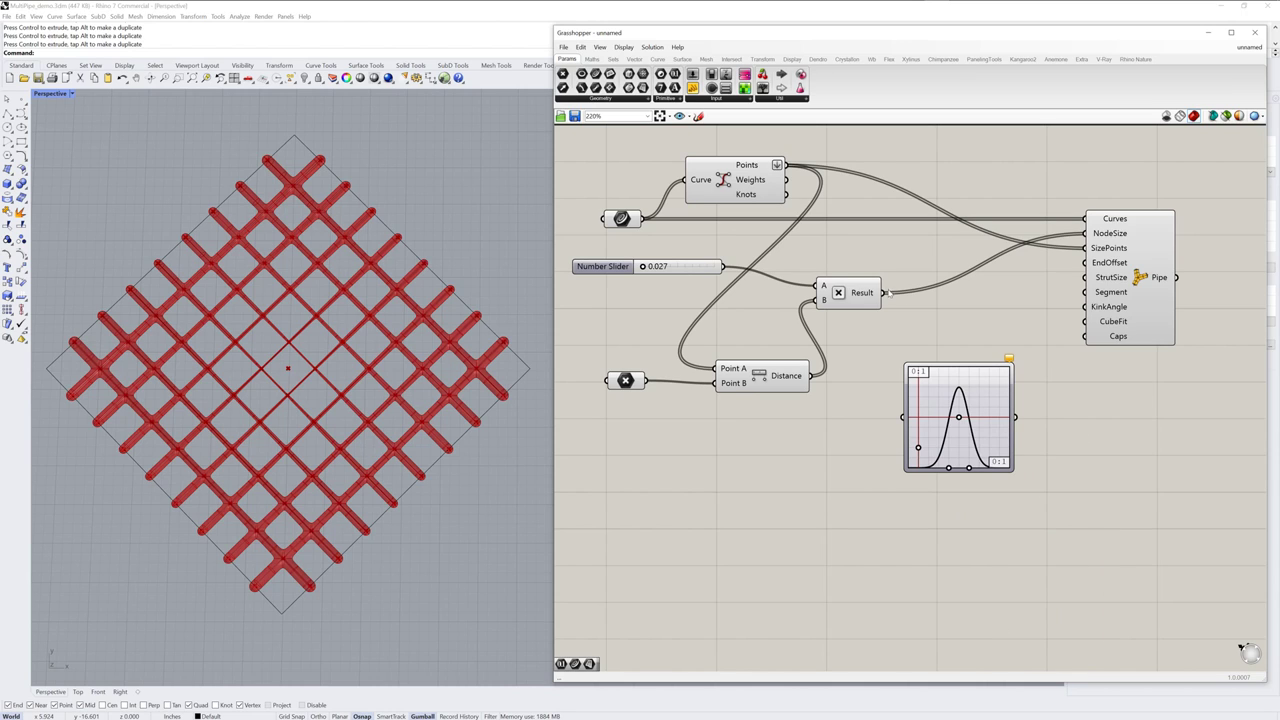
left_click_drag(885, 293, 899, 419)
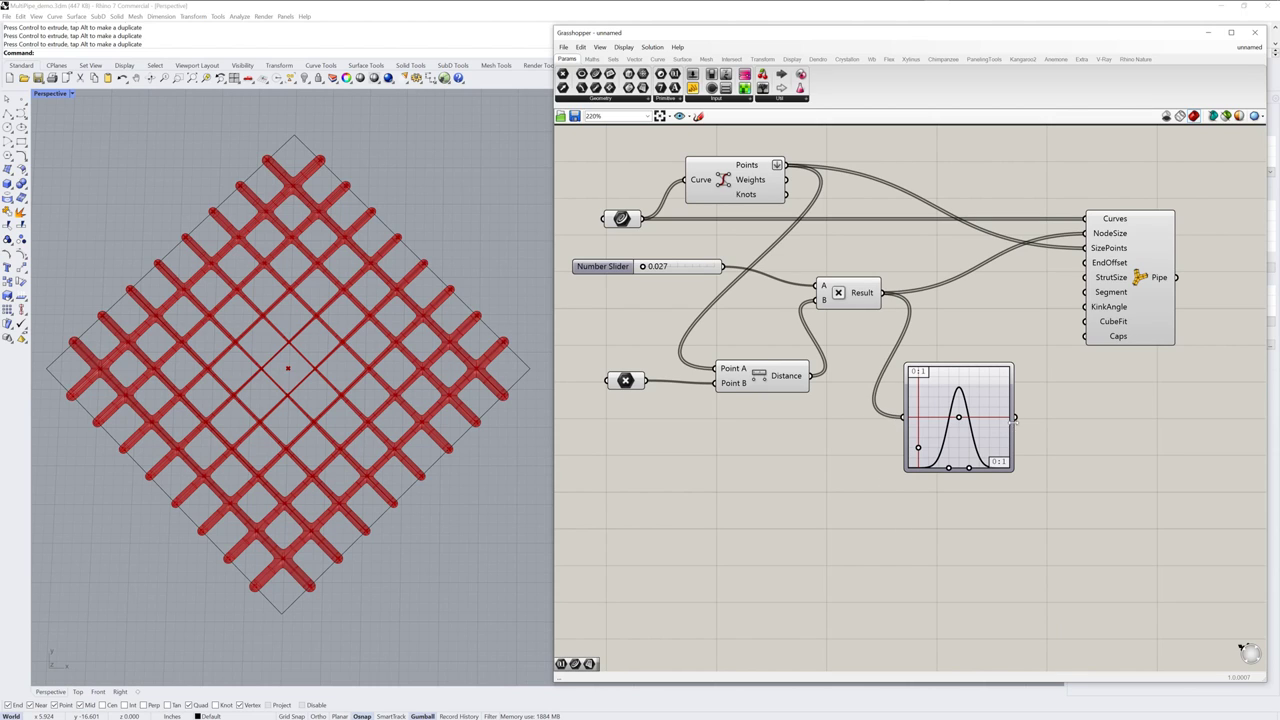
left_click_drag(1018, 420, 1087, 248)
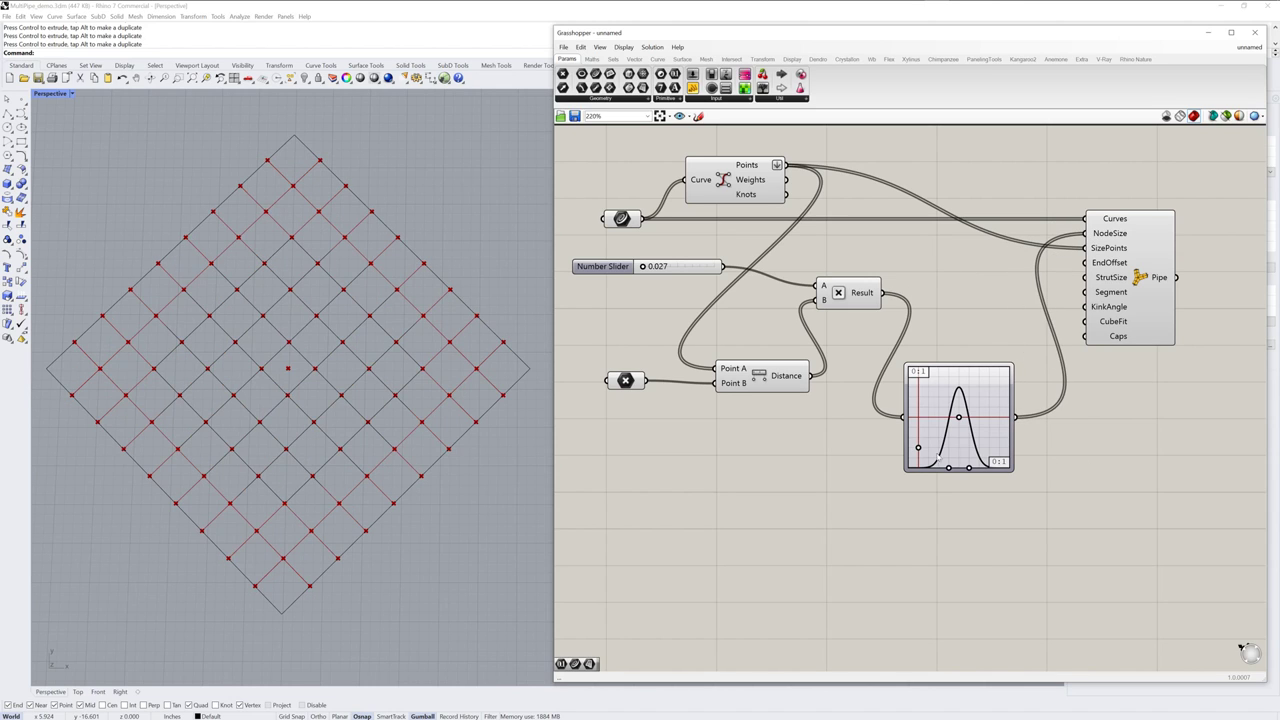
Enlarge the Graph Mapper, widen and shift the Gaussian bell, and raise the multiplier to 0.108
left_click_drag(643, 266, 648, 268)
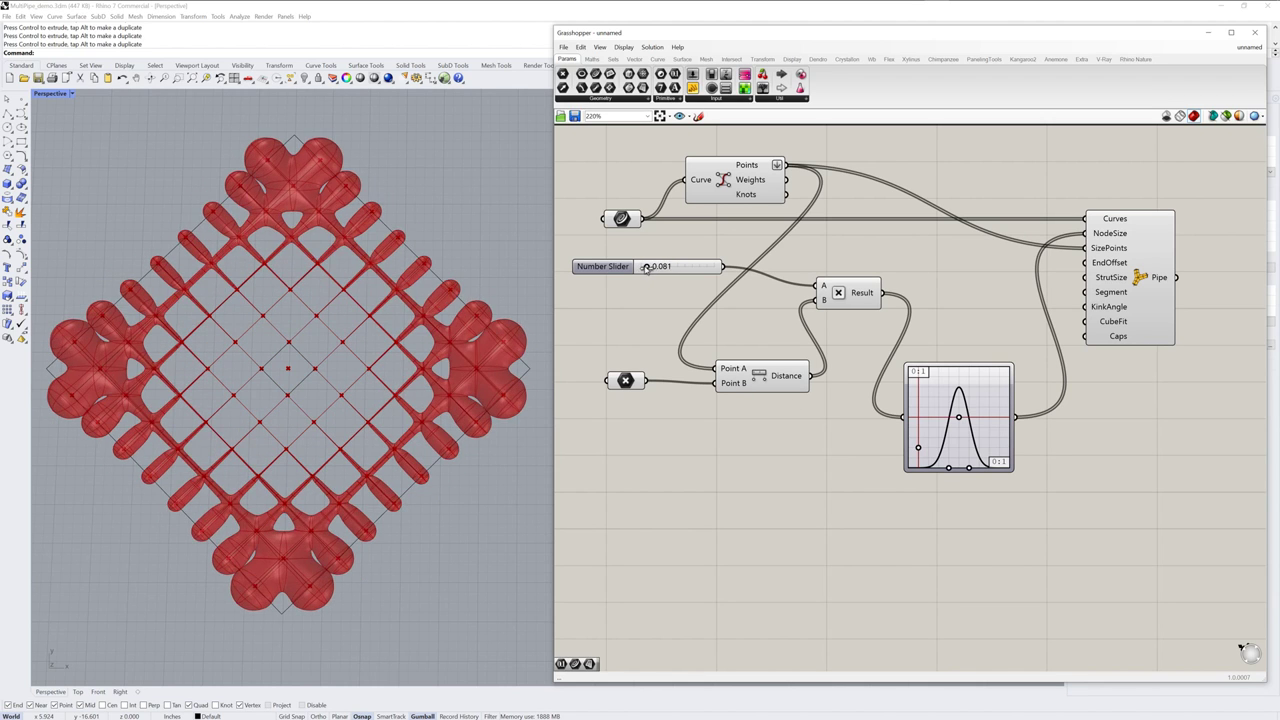
mouse_move(918, 449)
left_mouse_down()
mouse_move(918, 430)
mouse_move(918, 447)
left_mouse_up()
left_click_drag(1013, 469, 1144, 546)
left_click_drag(1000, 545, 962, 544)
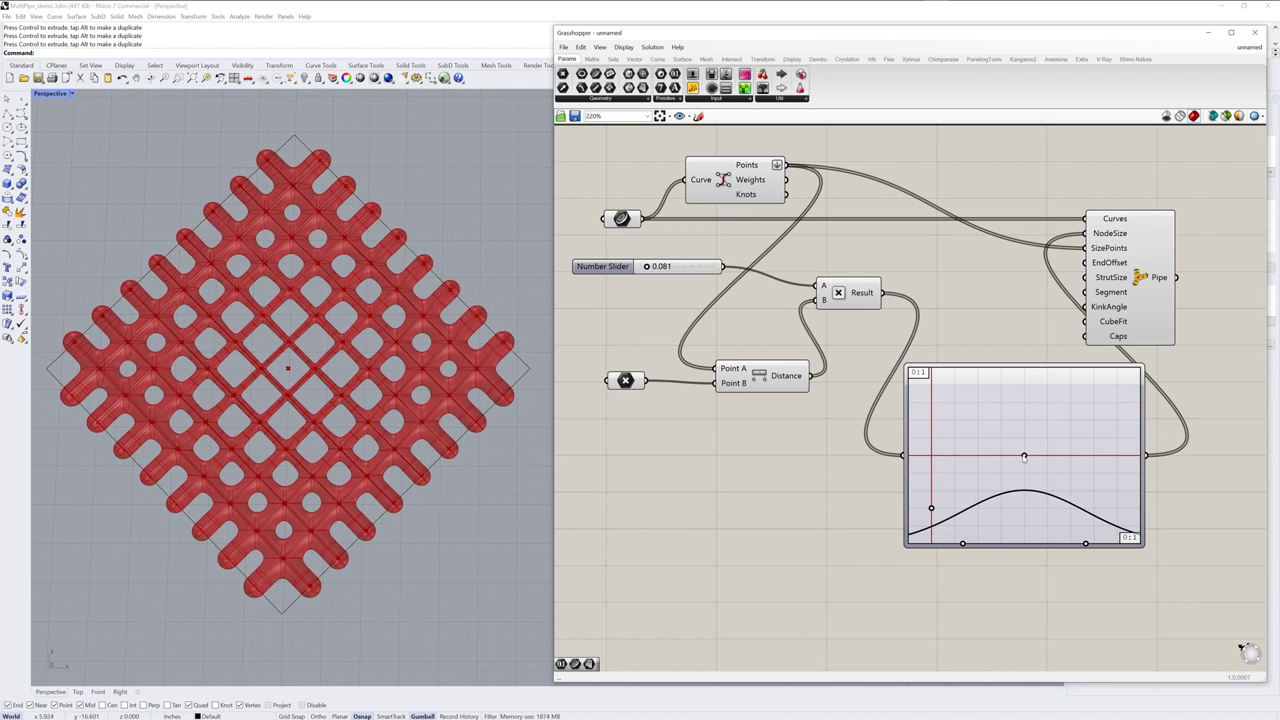
mouse_move(1024, 455)
left_mouse_down()
mouse_move(1039, 459)
mouse_move(1028, 459)
left_mouse_up()
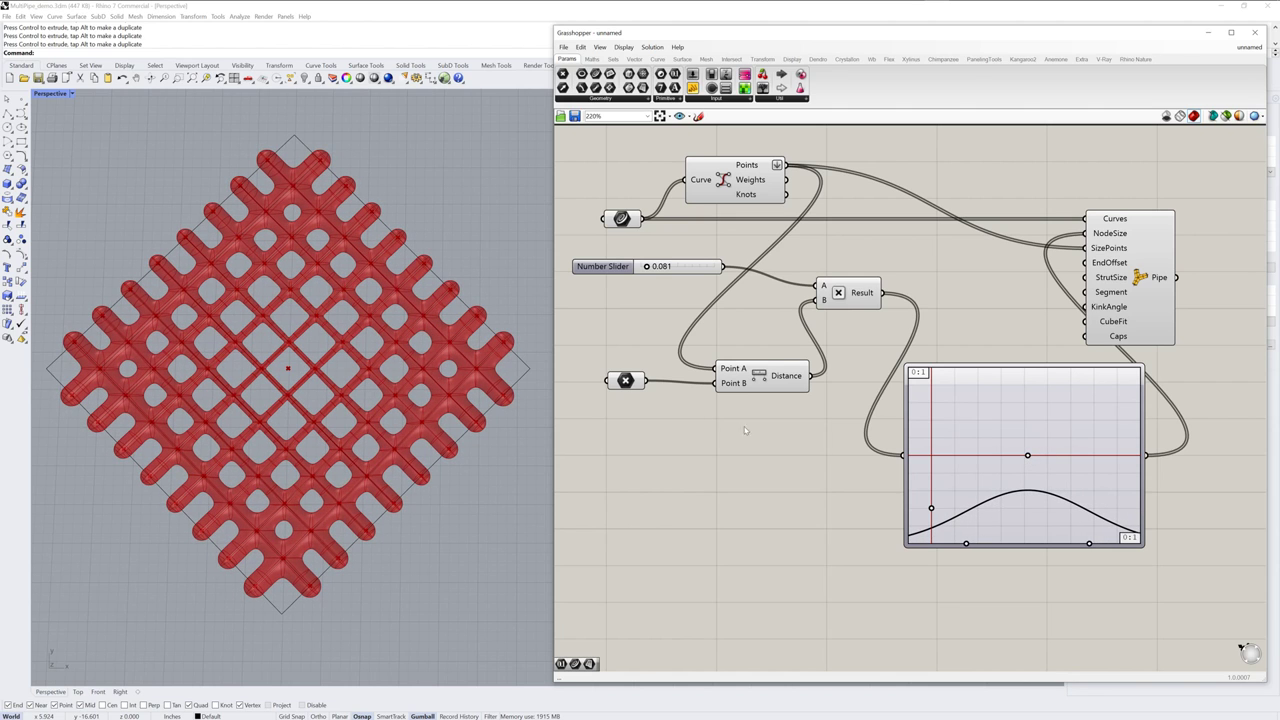
left_click_drag(647, 267, 650, 268)
Move the attractor point upper-left then down toward the lattice centre, and nudge the Pipe component
scroll(343, 427, "down", 4)
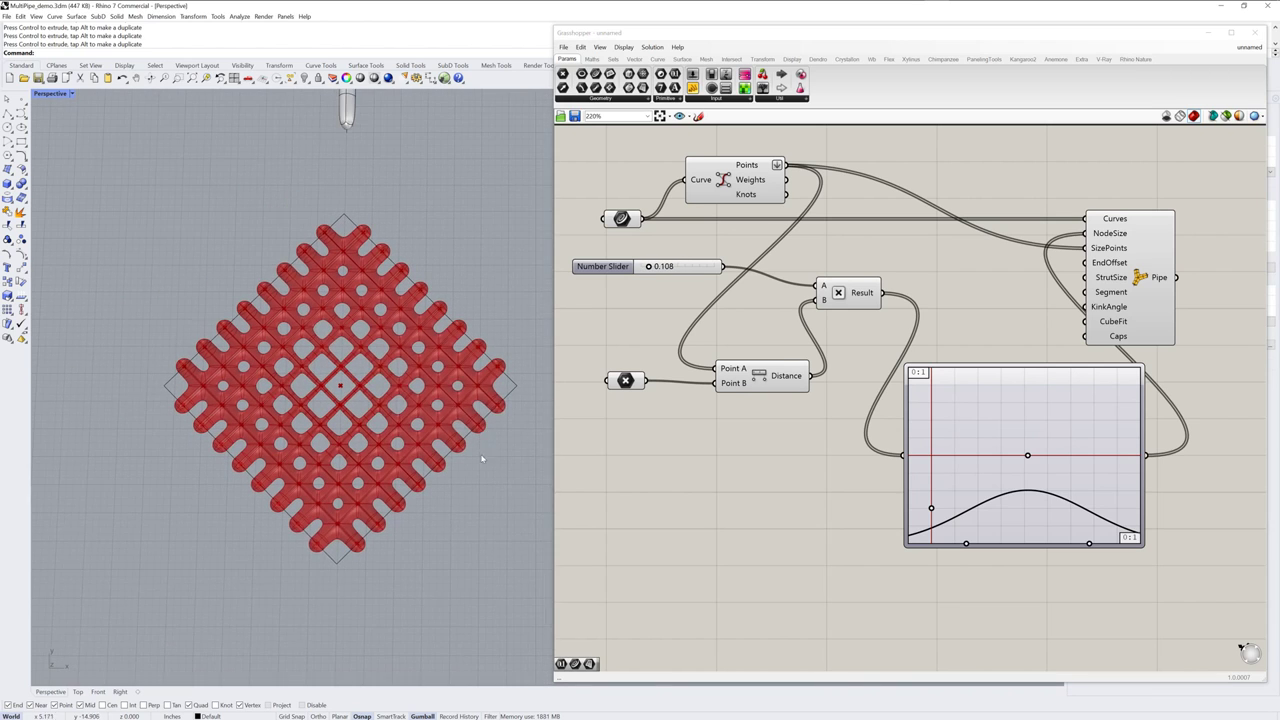
left_click(408, 281)
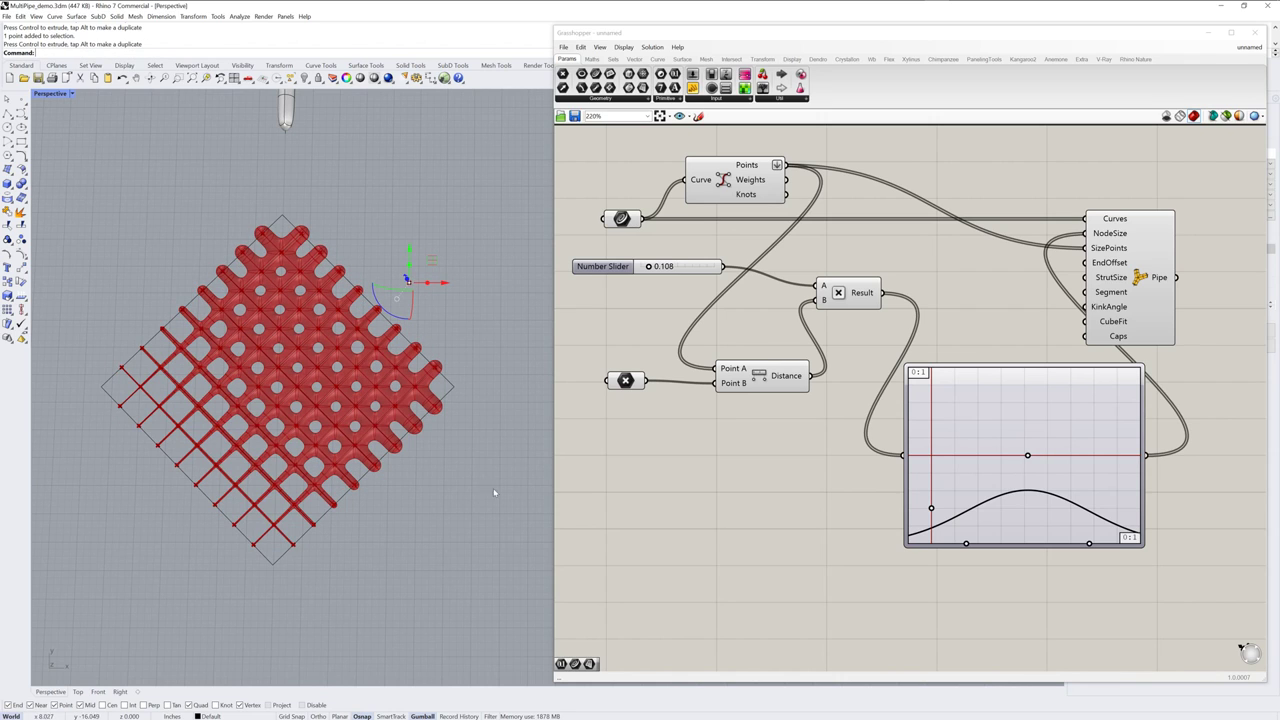
left_click_drag(407, 279, 299, 207)
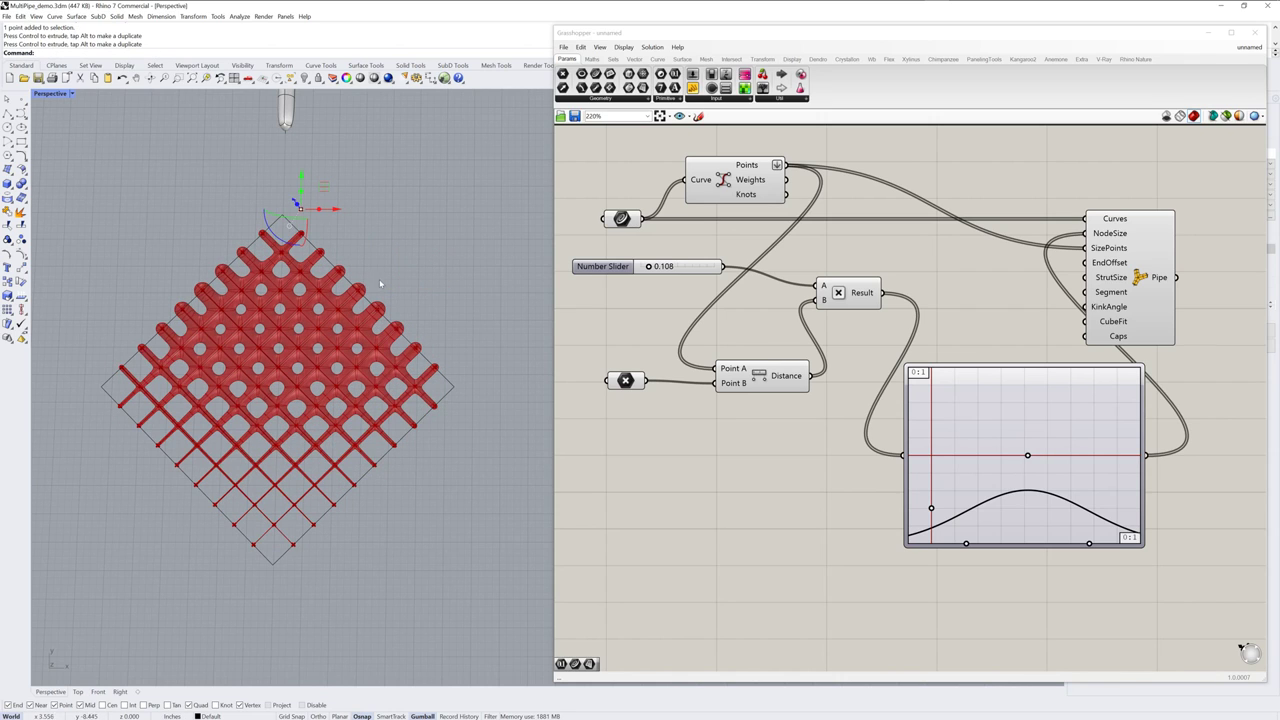
left_click_drag(299, 207, 281, 308)
left_click_drag(1112, 313, 1142, 287)
Bake the Pipe lattice as a SubD and move the copy to the upper left
right_click(1172, 252)
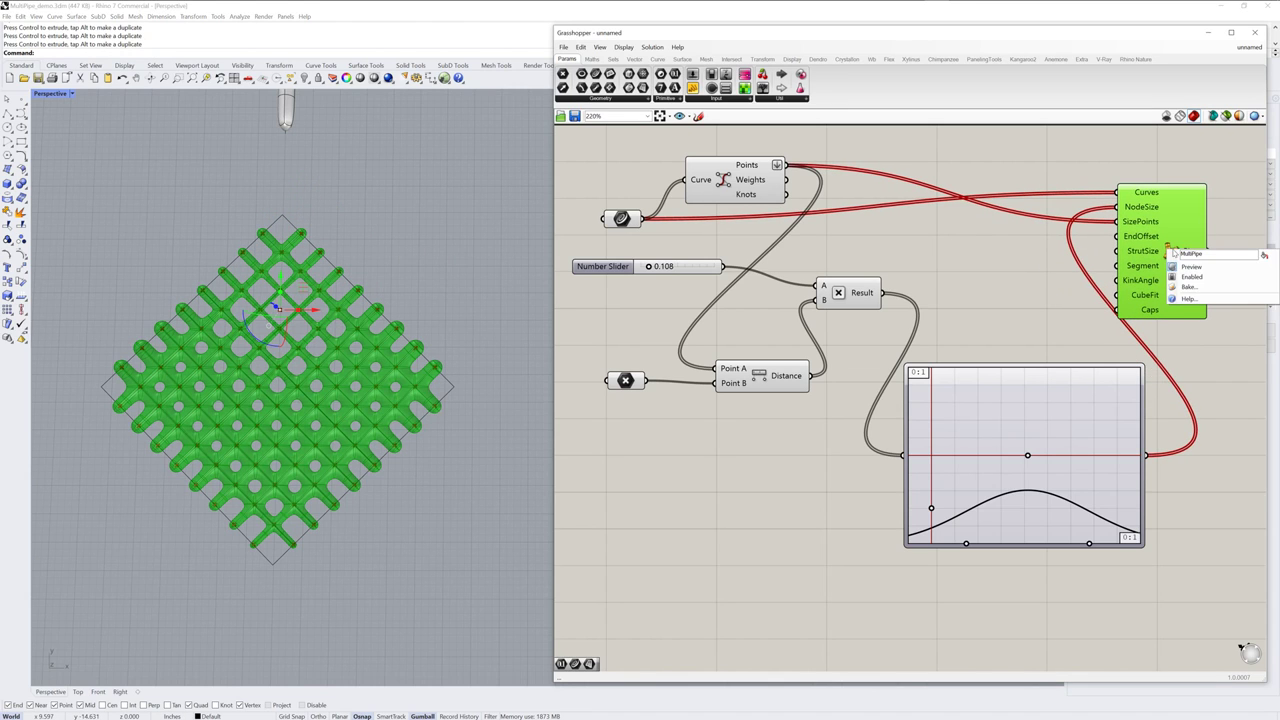
left_click(1201, 288)
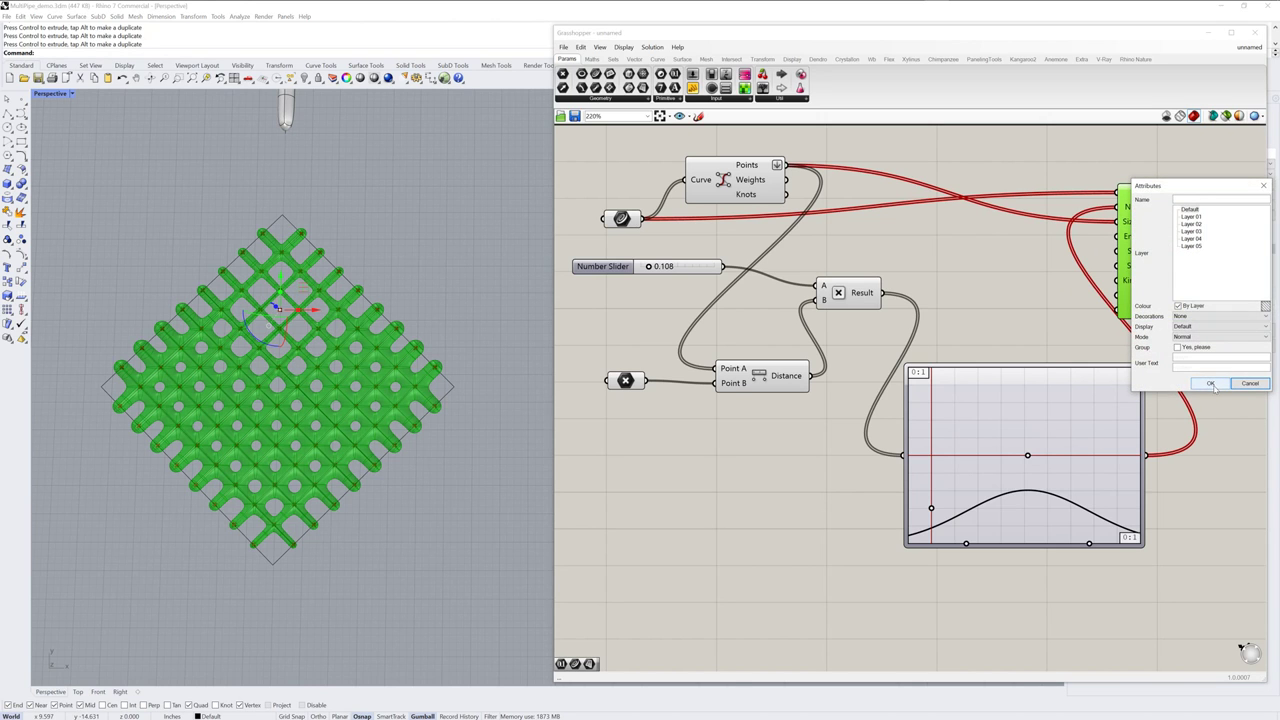
left_click(1210, 384)
left_click(415, 390)
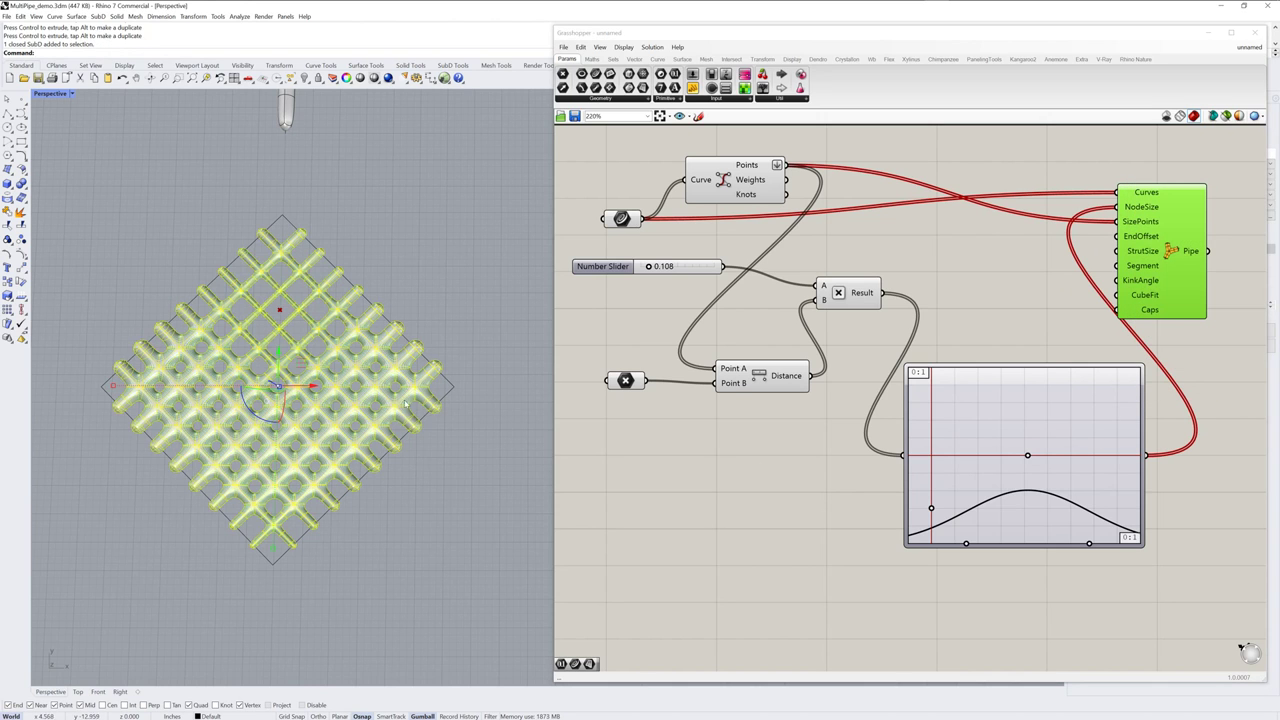
left_click_drag(402, 400, 155, 244)
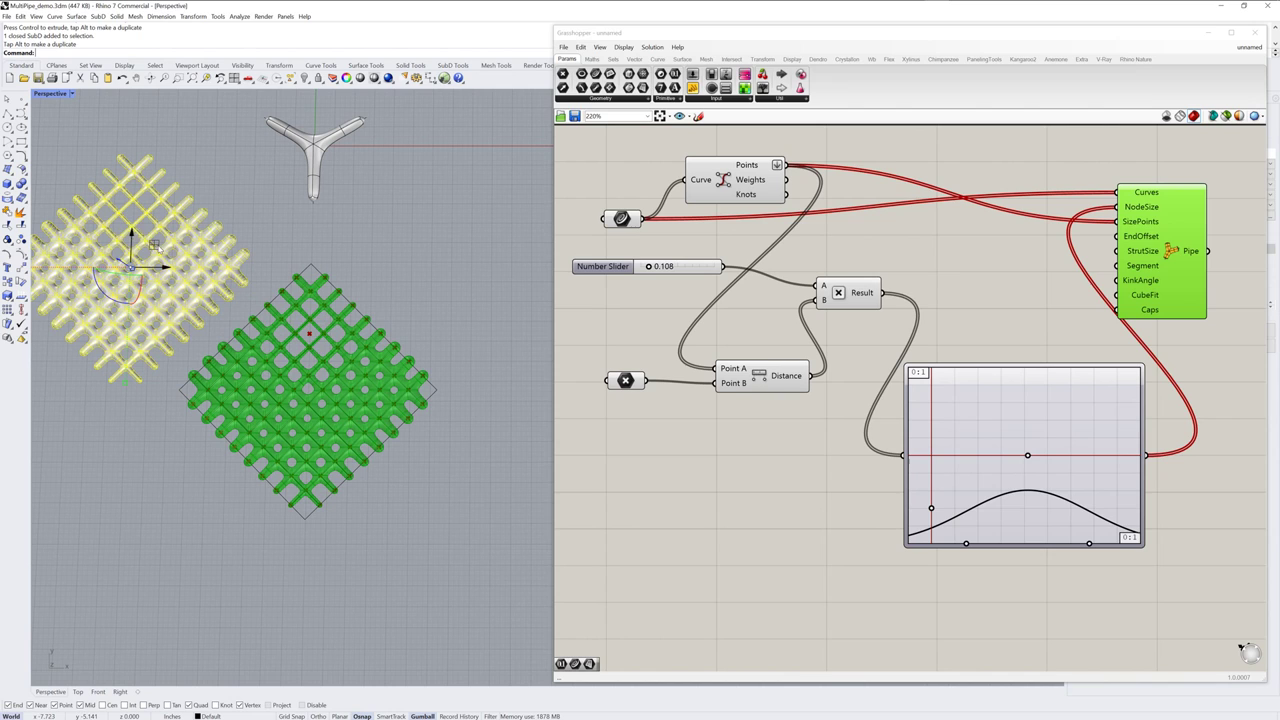
left_click(308, 333)
Move the attractor point lower left, bake a second SubD lattice, and place it lower left
left_click(315, 388)
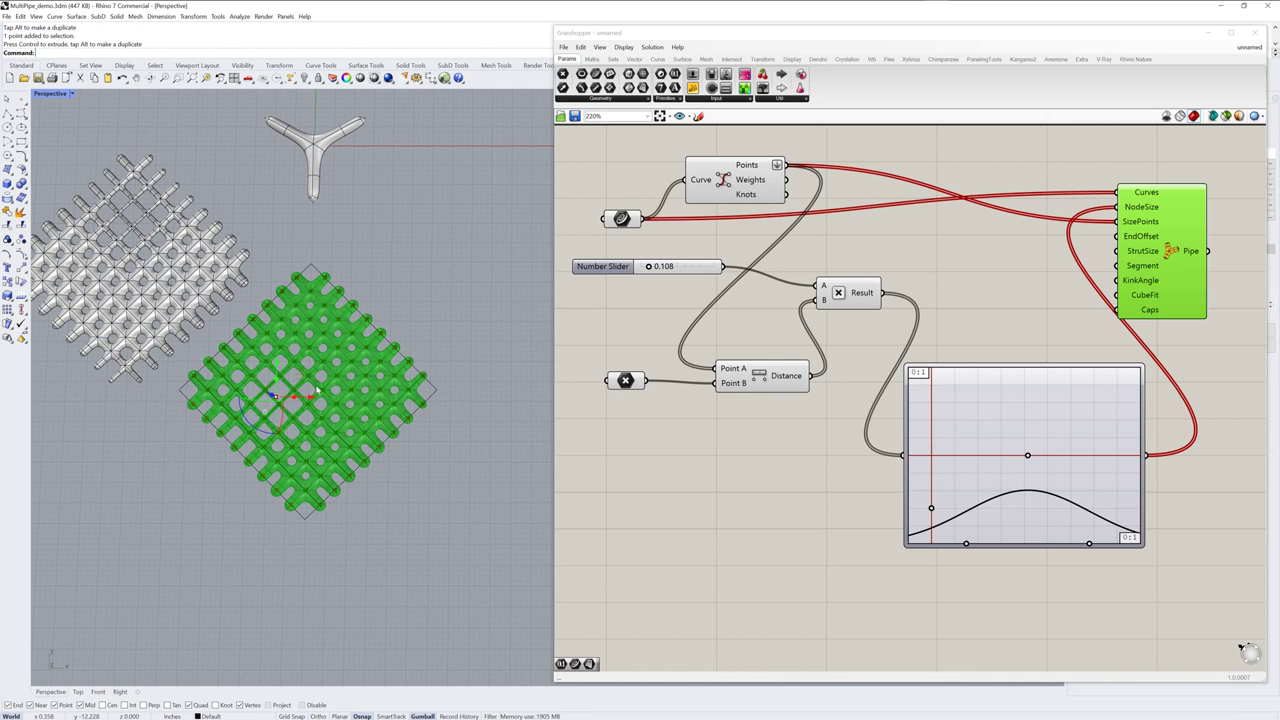
left_click_drag(276, 395, 222, 465)
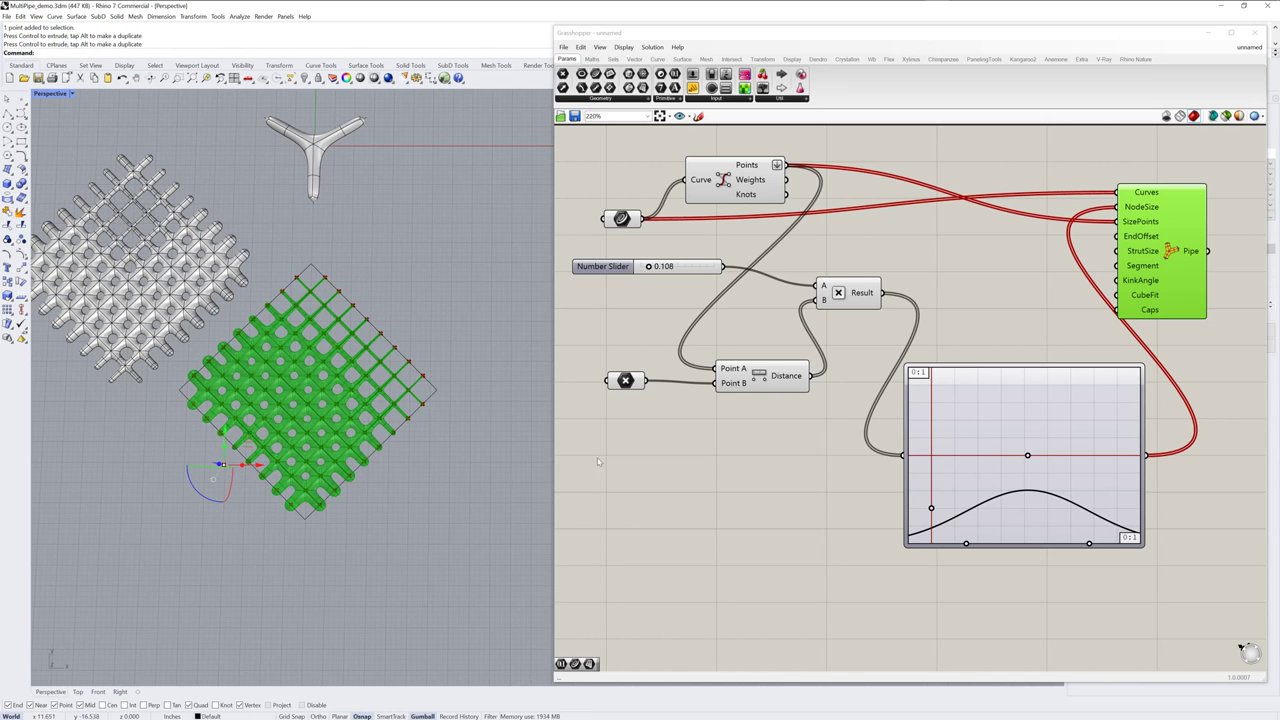
left_click(1170, 256)
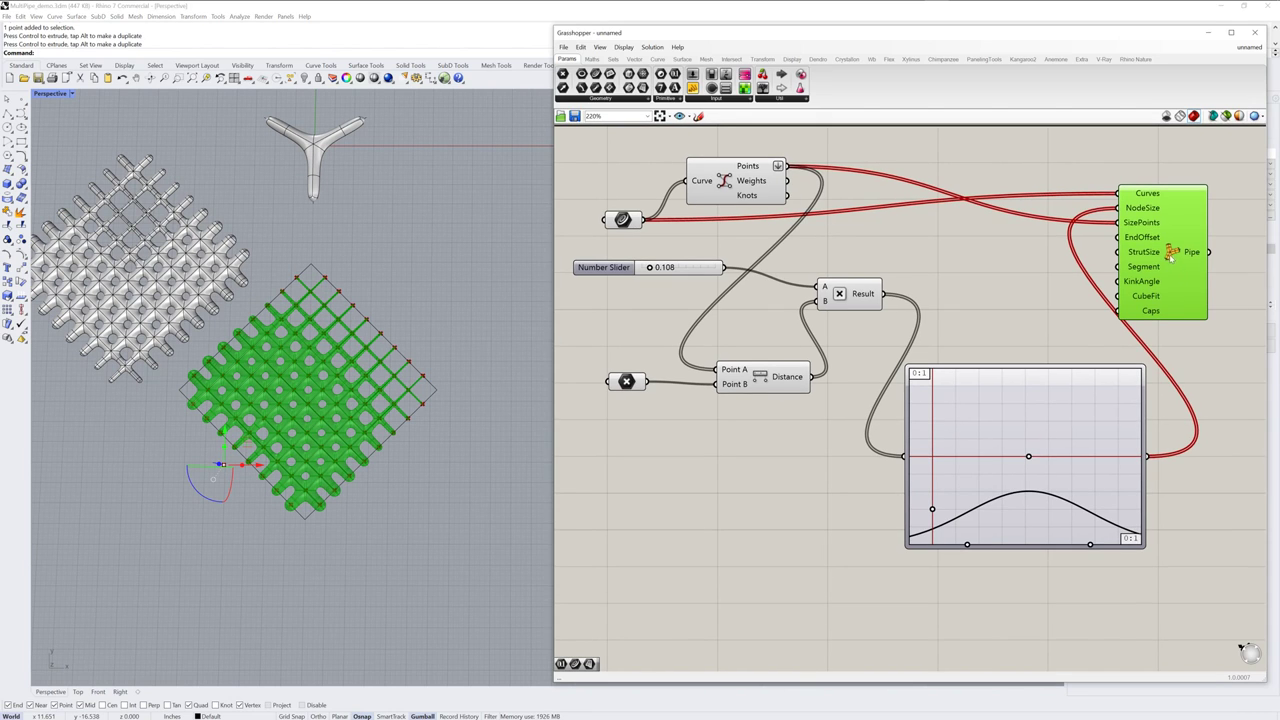
right_click(1170, 256)
left_click(1188, 298)
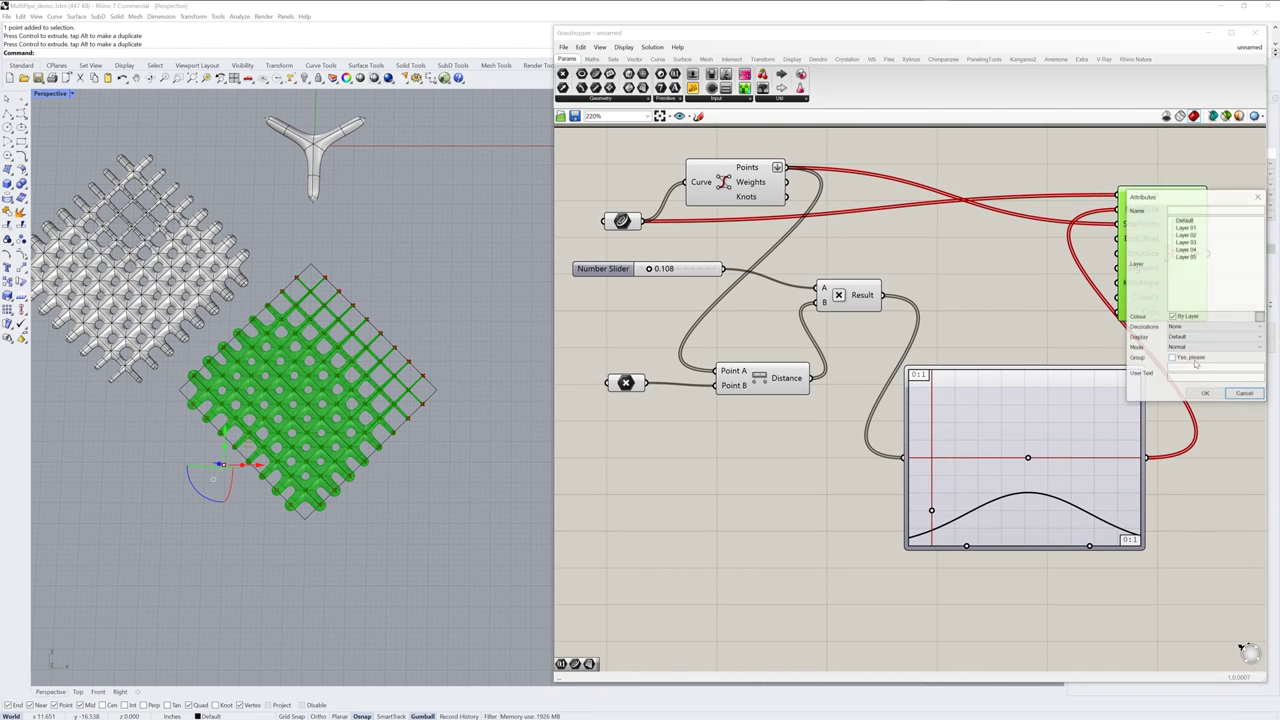
left_click(1205, 393)
left_click(347, 425)
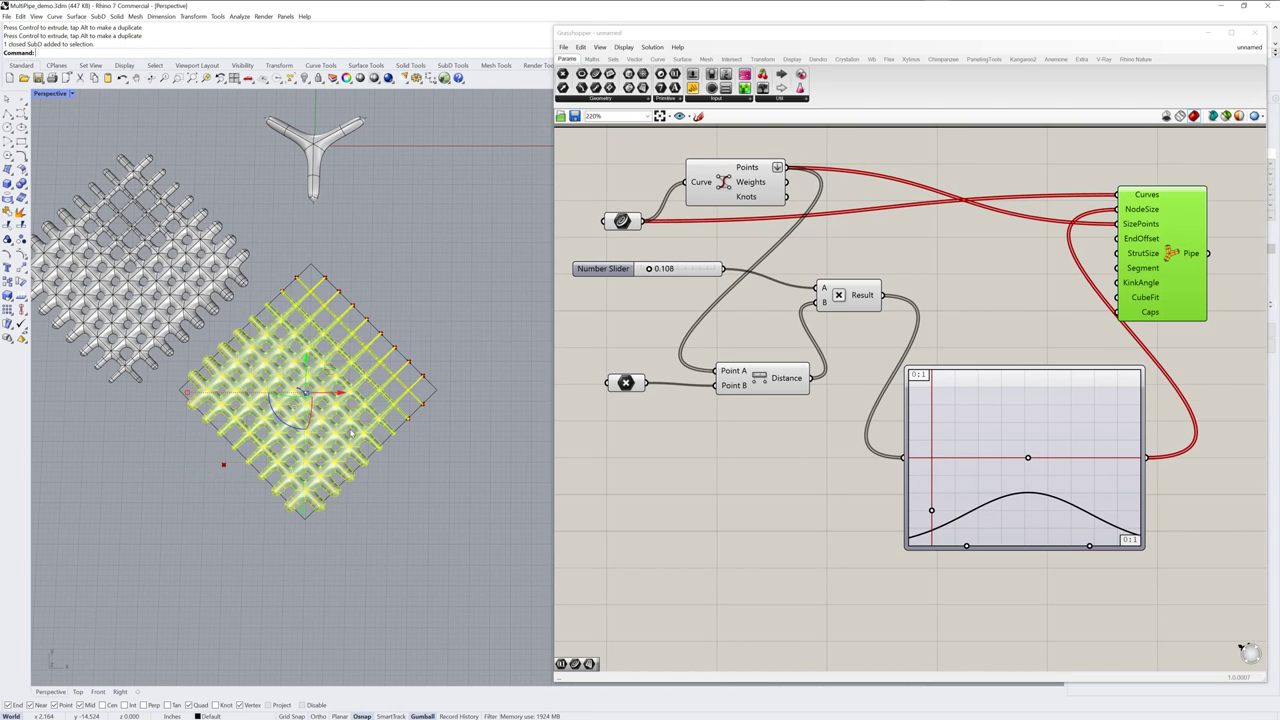
left_click_drag(347, 425, 142, 550)
left_click(273, 506)
Frame all three lattices in the viewport and shift the Pipe component slightly right
right_click_drag(273, 506, 349, 457, "shift")
scroll(368, 484, "up", 2)
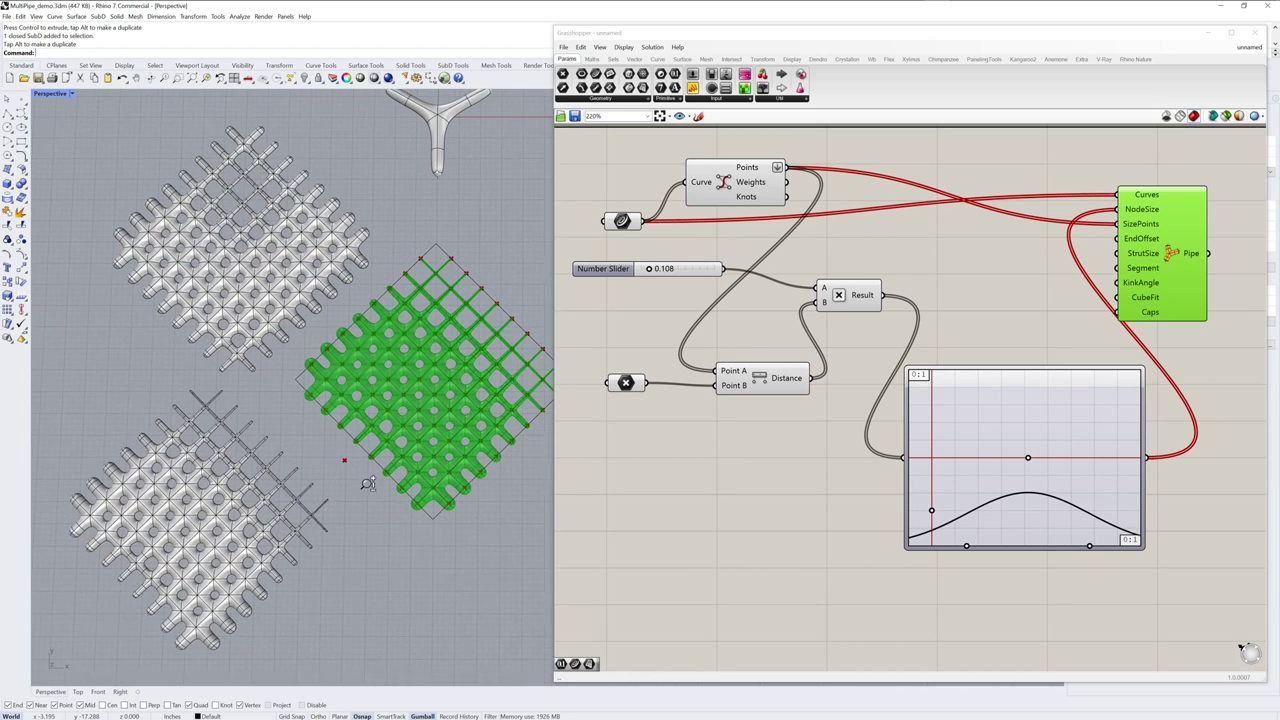
left_click_drag(1160, 281, 1186, 281)
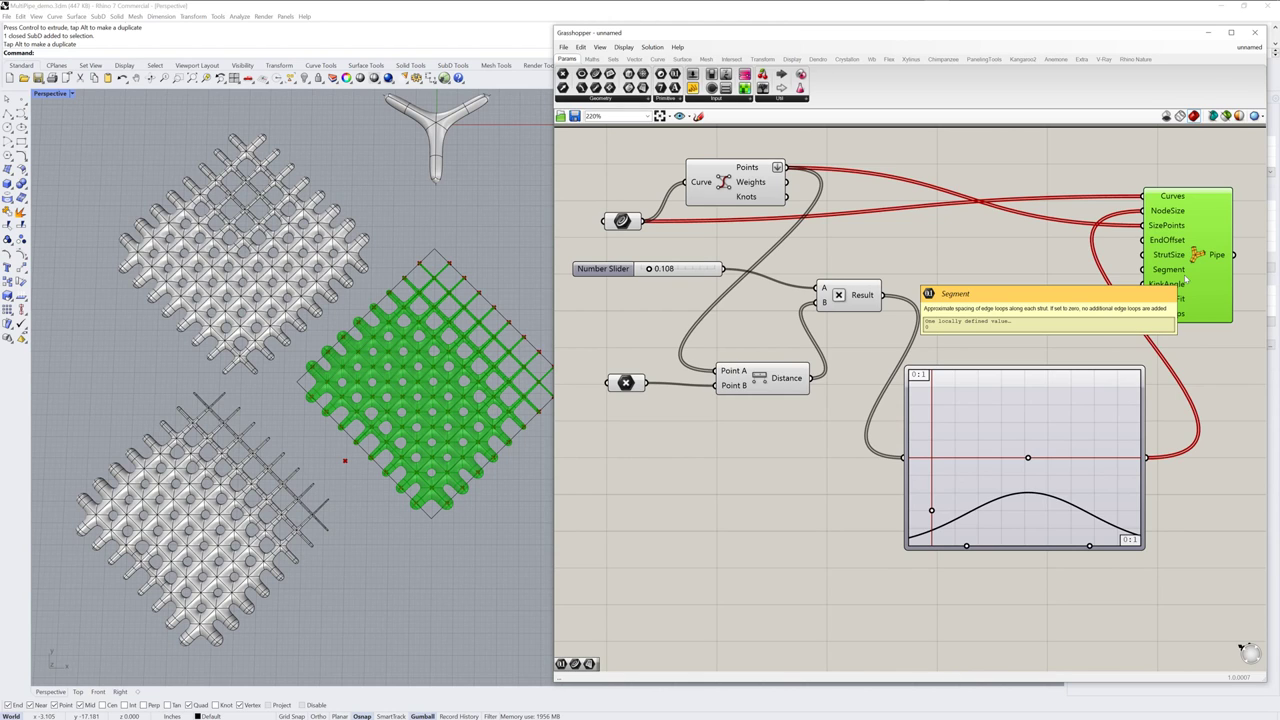
left_click(753, 567)
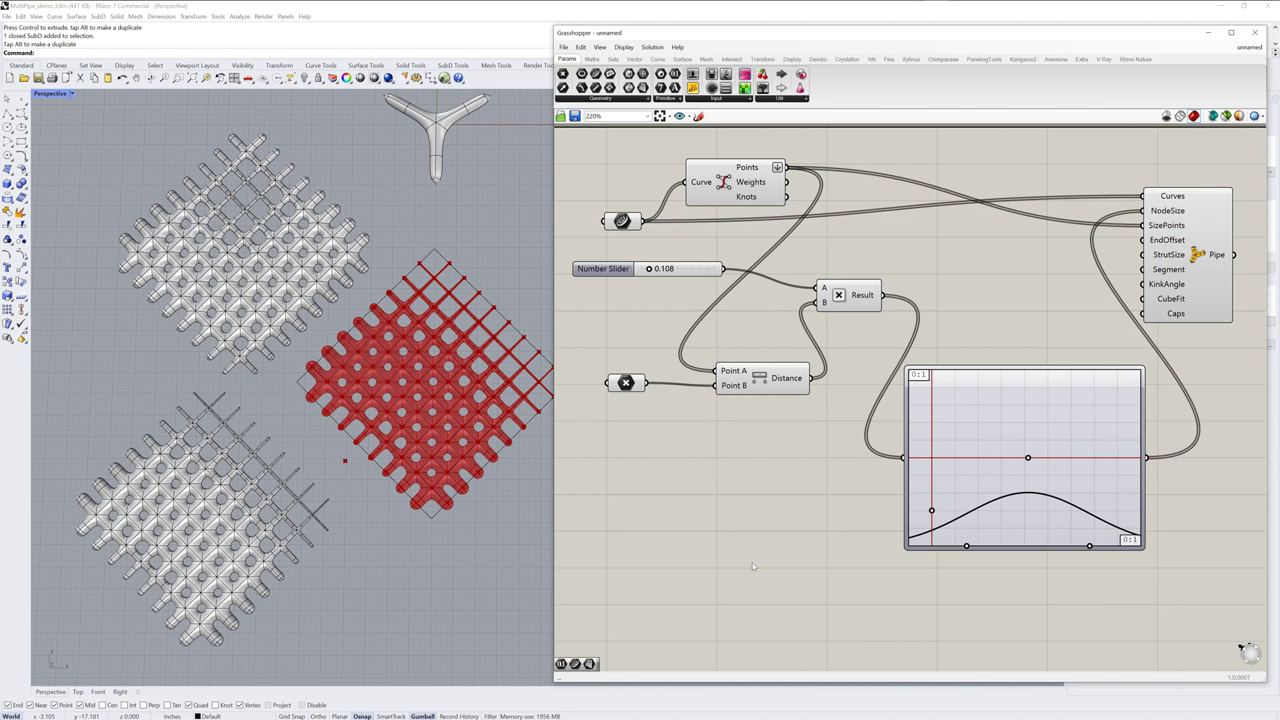